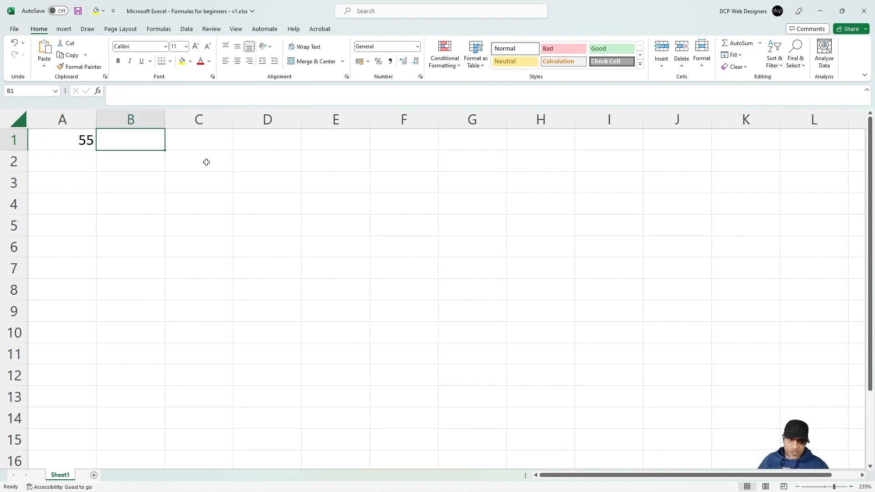
Step: Enter 45 in B1 and left-align every cell on the sheet
type("45")
left_click(154, 165)
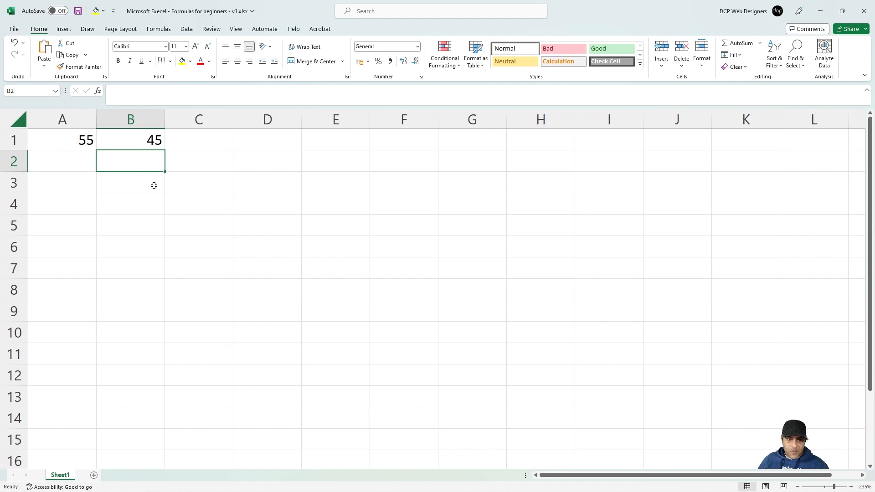
left_click(10, 117)
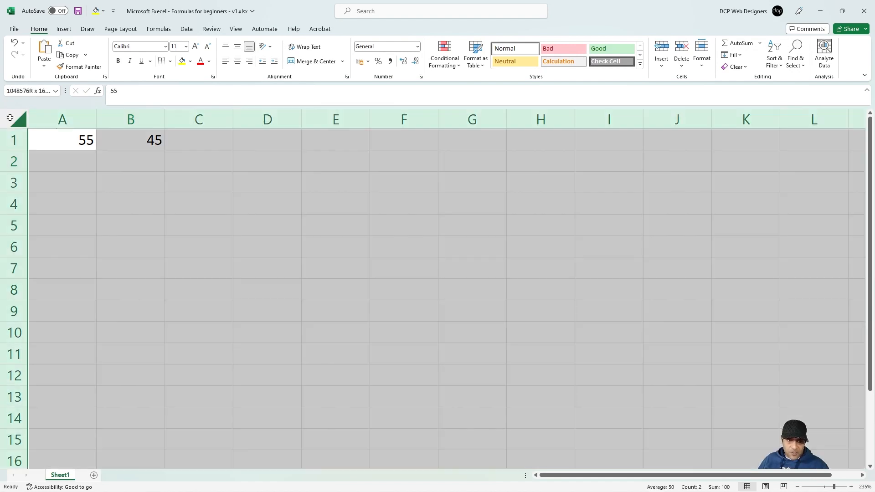
left_click(225, 60)
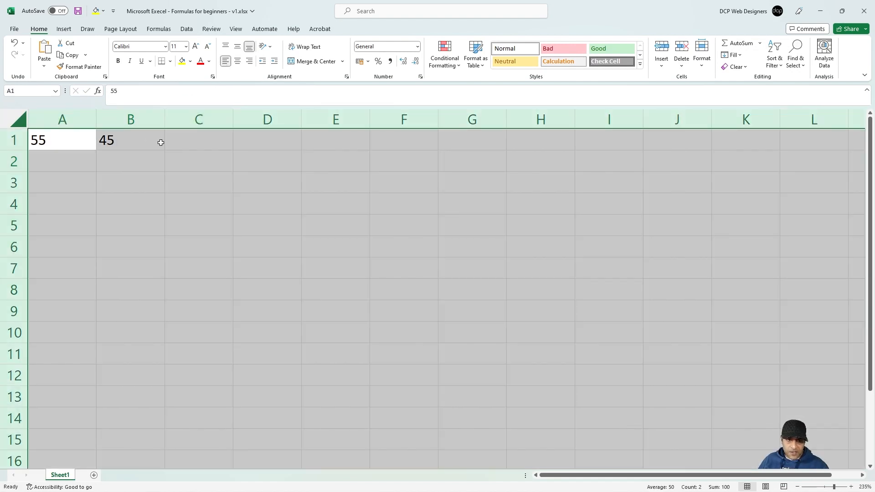
Step: Select B1, C1 and E3 to show their addresses in the Name Box, ending on C1
left_click(126, 141)
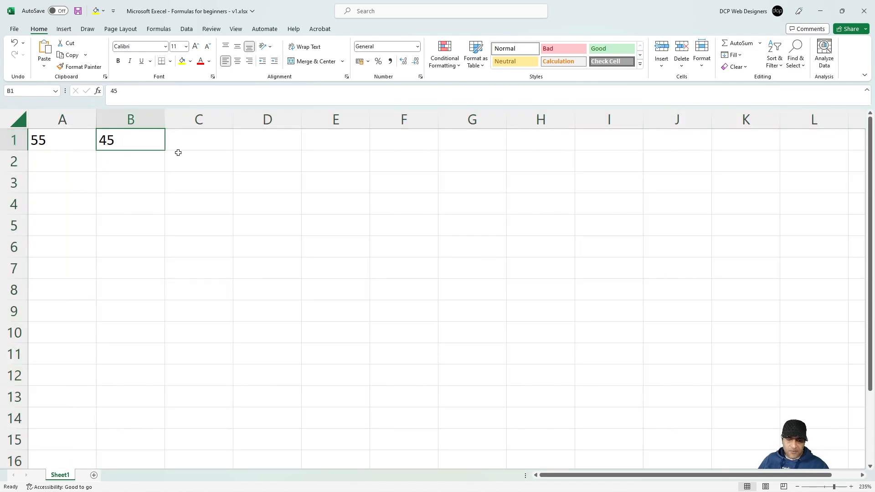
left_click(195, 141)
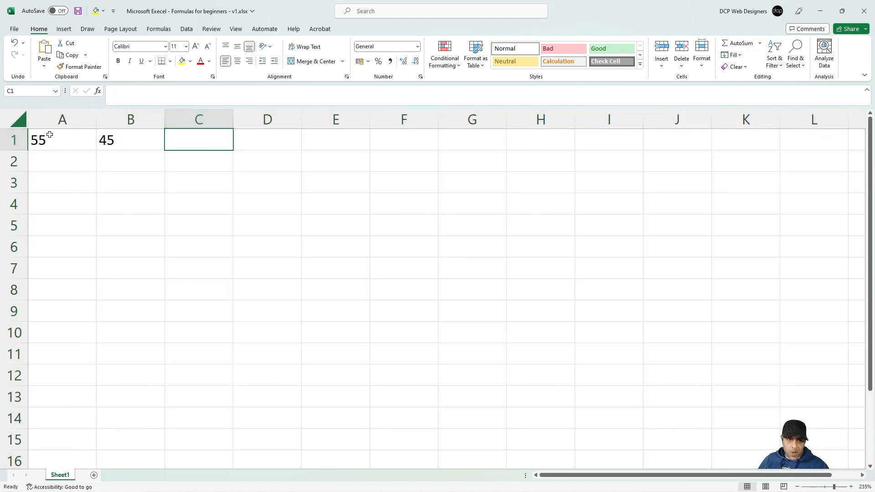
left_click(6, 91)
left_click(362, 190)
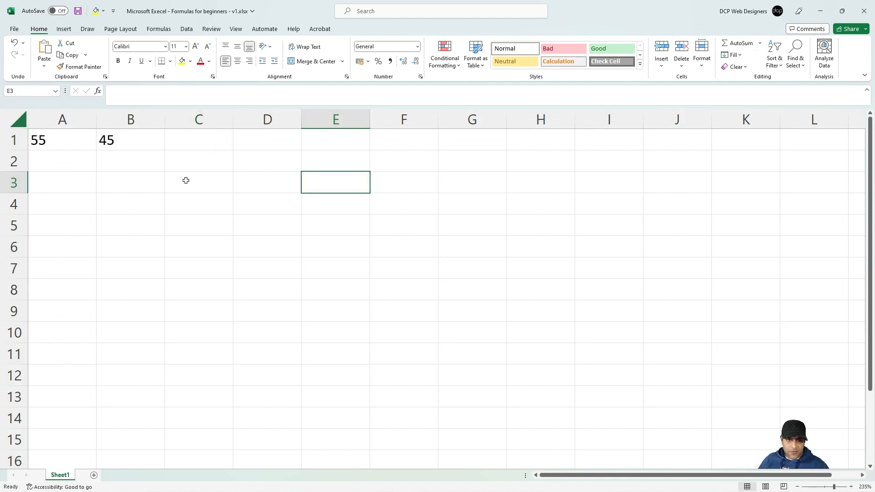
left_click(11, 91)
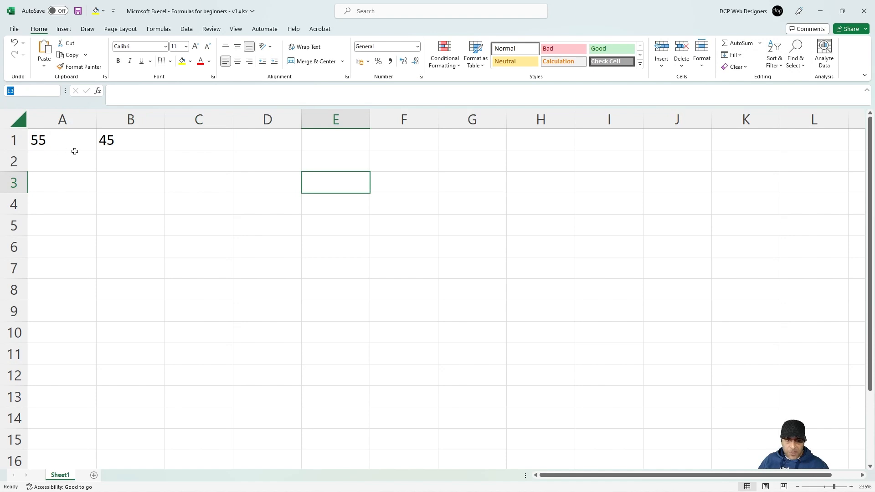
left_click(193, 144)
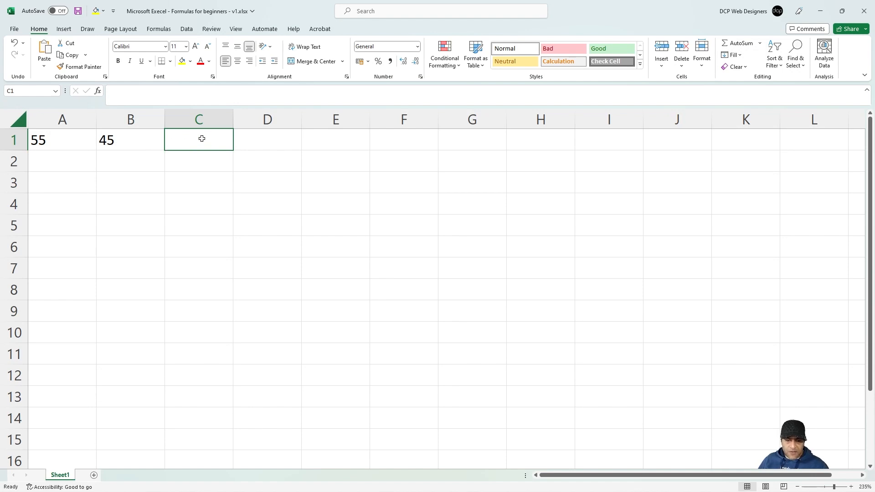
Step: AutoSum A1:B1 into C1, then clear C1 again
left_click_drag(202, 139, 63, 142)
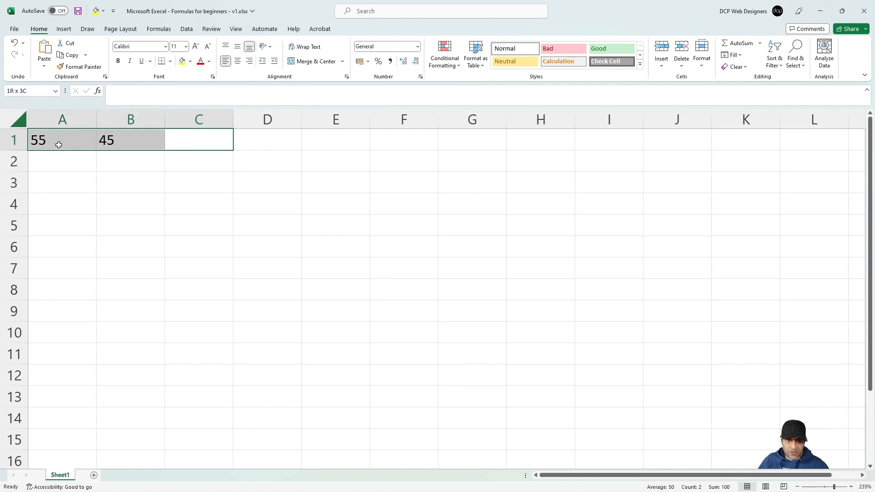
left_click(736, 44)
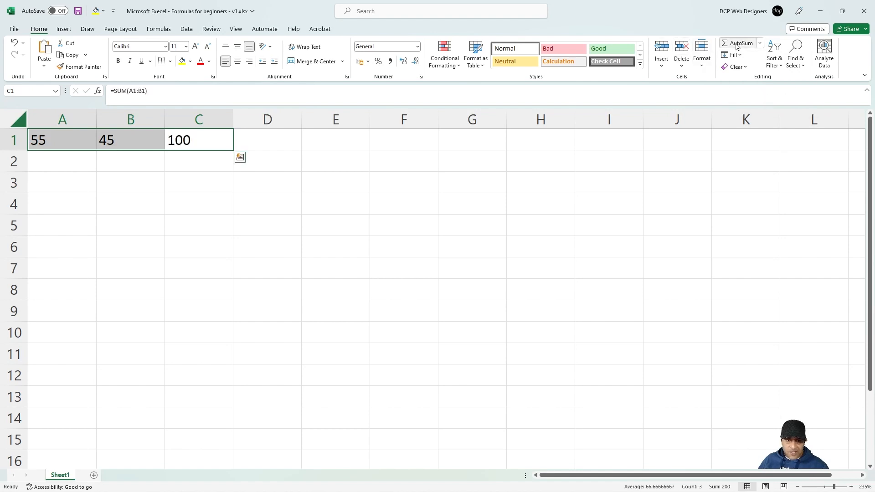
left_click(195, 142)
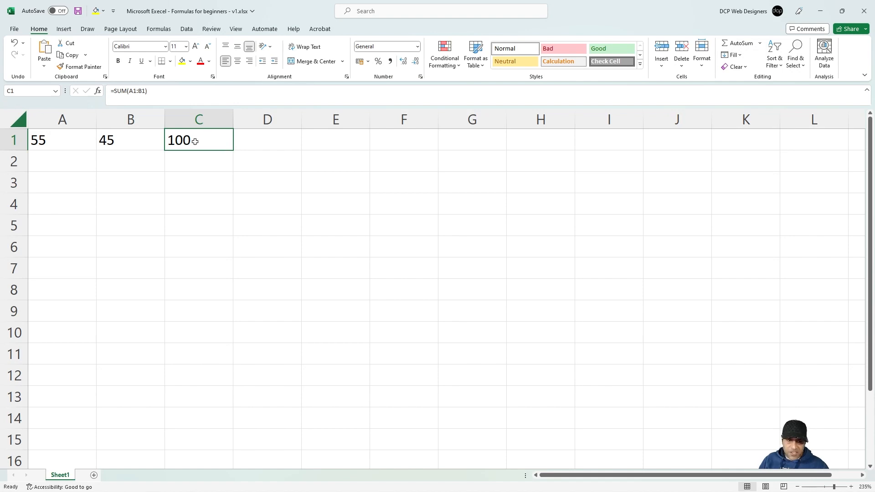
key("Delete")
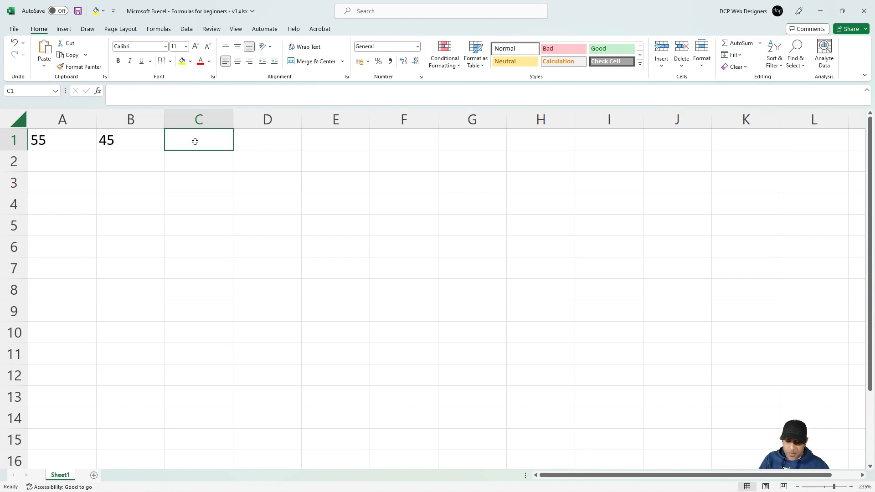
Step: Build the formula =A1+B1 in C1 by clicking A1 and B1
type("=")
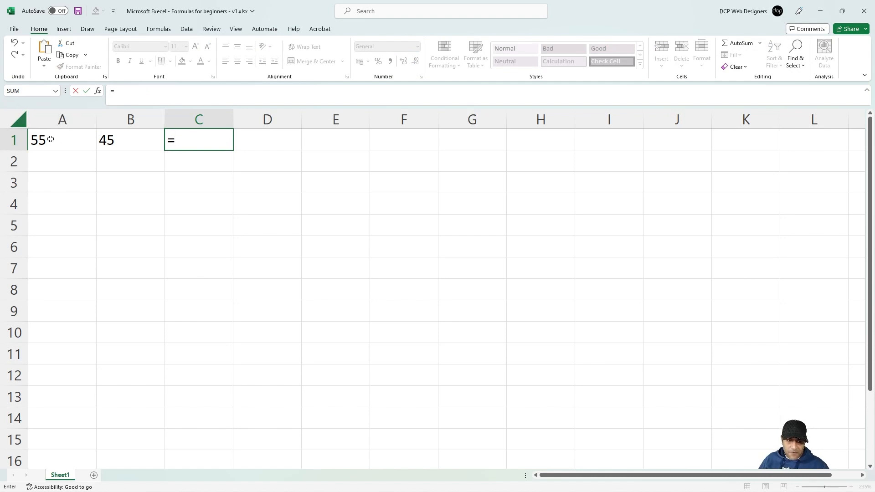
left_click(51, 140)
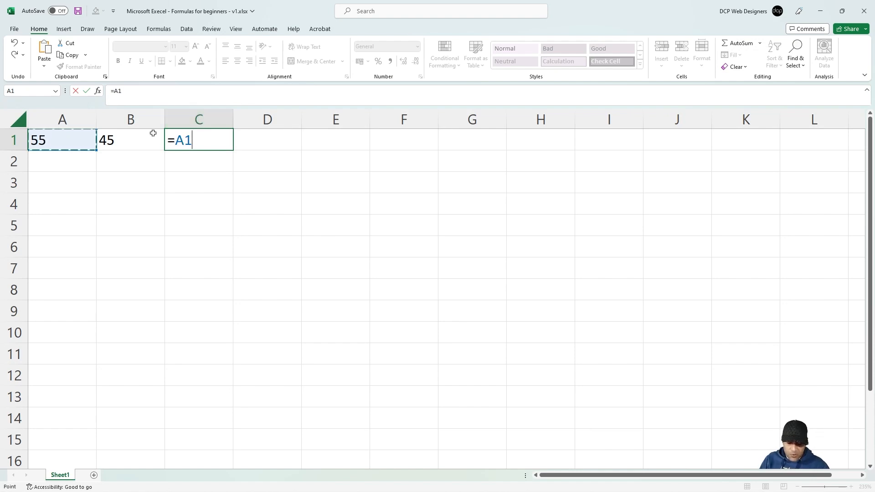
type("+")
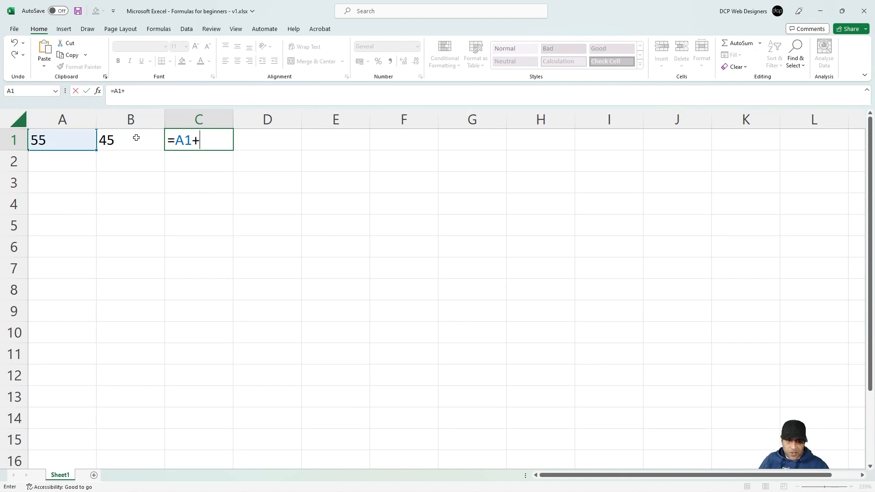
left_click(136, 138)
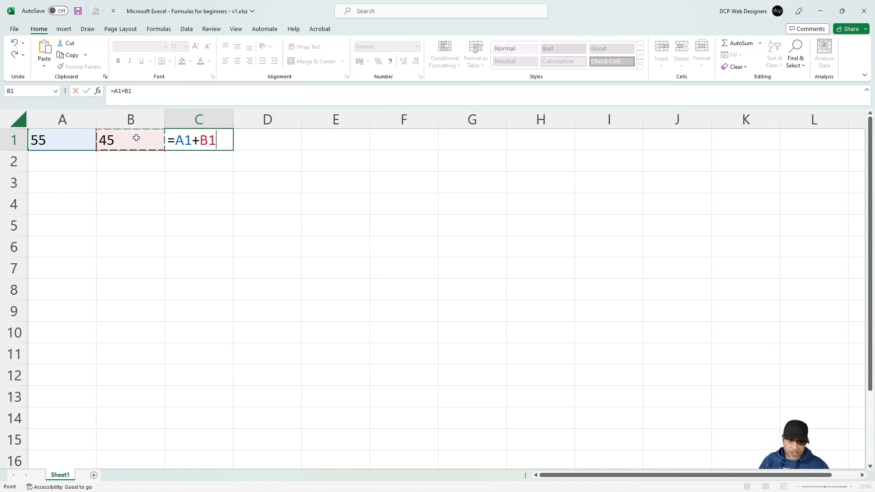
key("Return")
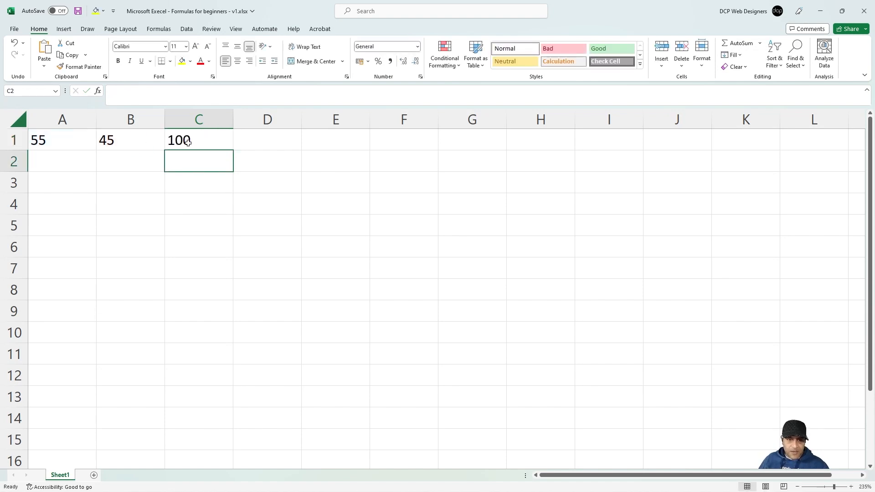
Step: Inspect C1's formula and its referenced cells, then select A2
left_click(200, 140)
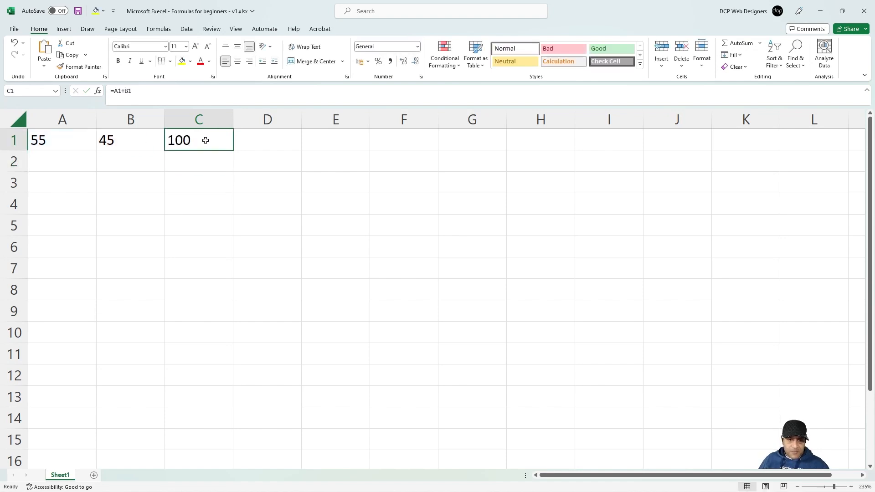
double_click(182, 139)
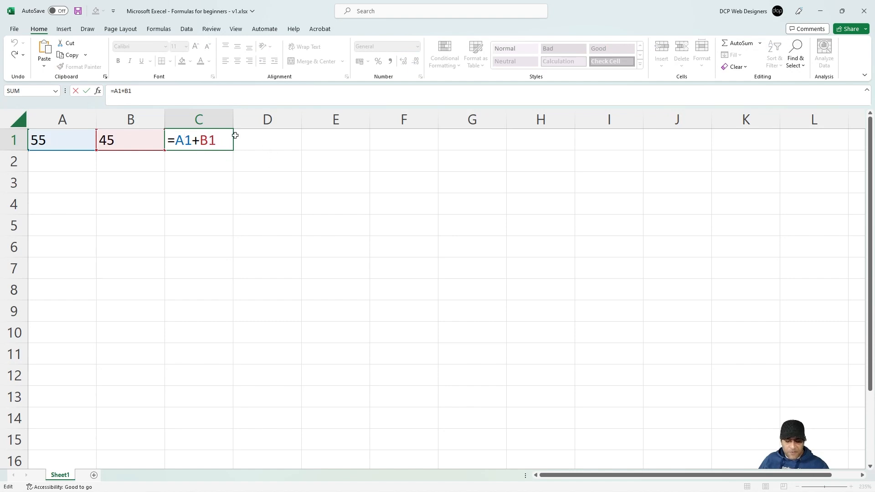
key("Escape")
left_click_drag(64, 137, 132, 140)
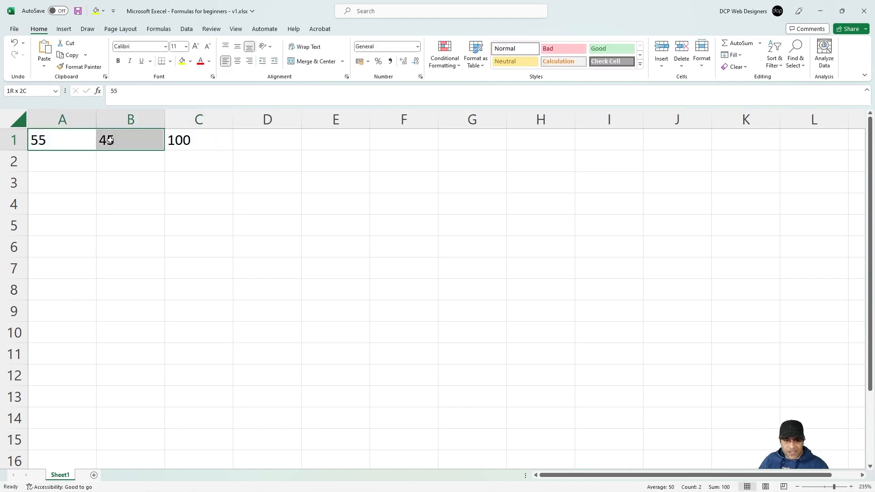
left_click(187, 142)
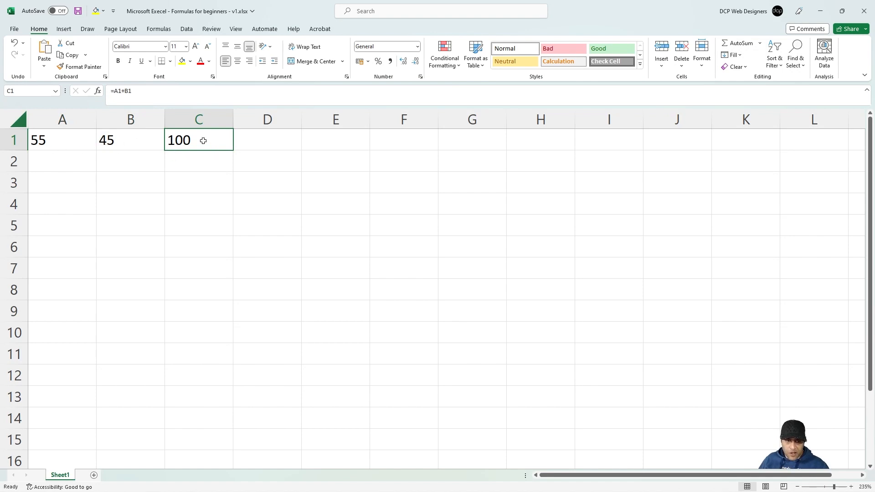
left_click(66, 160)
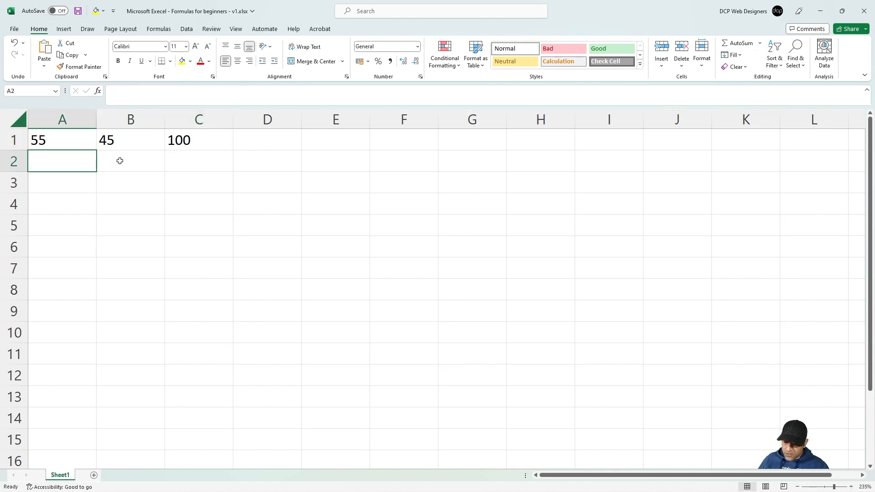
Step: Enter 100.5 in A2 and 52.5 in B2
type("10.1")
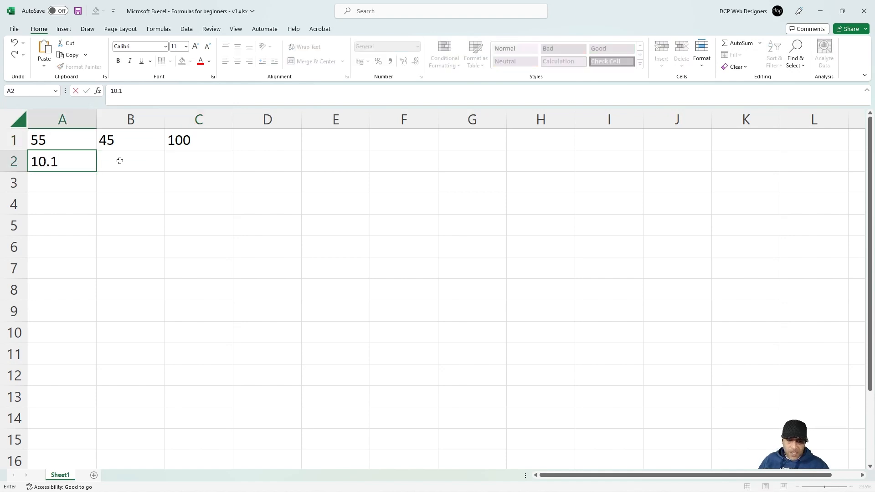
key("BackSpace")
key("BackSpace")
key("Return")
key("Up")
key("Down")
key("Up")
type("100.5")
left_click(120, 161)
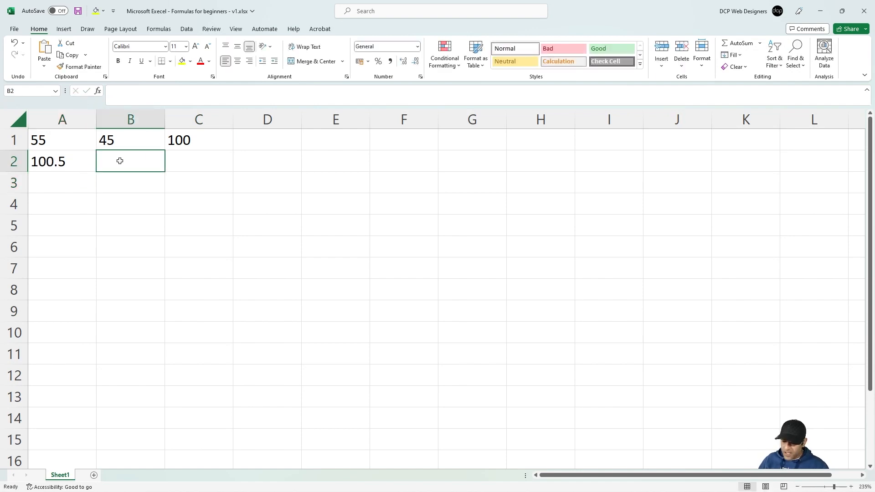
type("52.5")
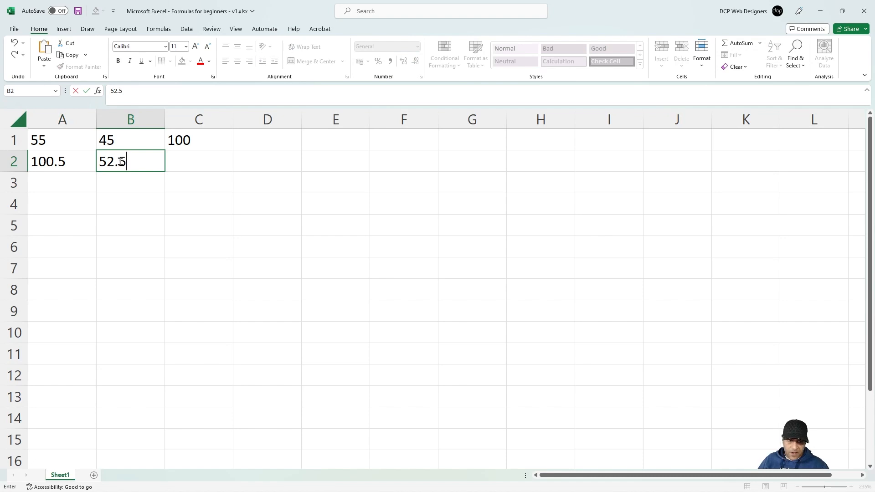
key("Return")
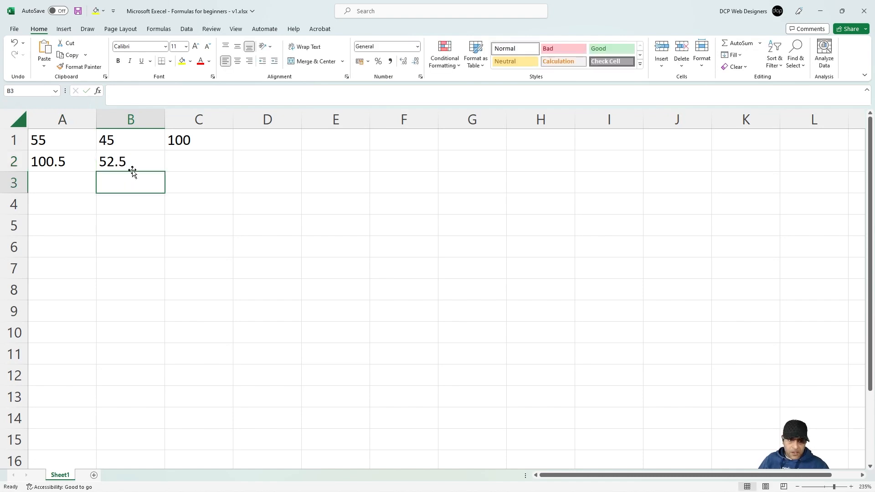
Step: Enter the formula =A2+B2 in C2 to get 153
left_click(63, 163)
left_click(117, 164)
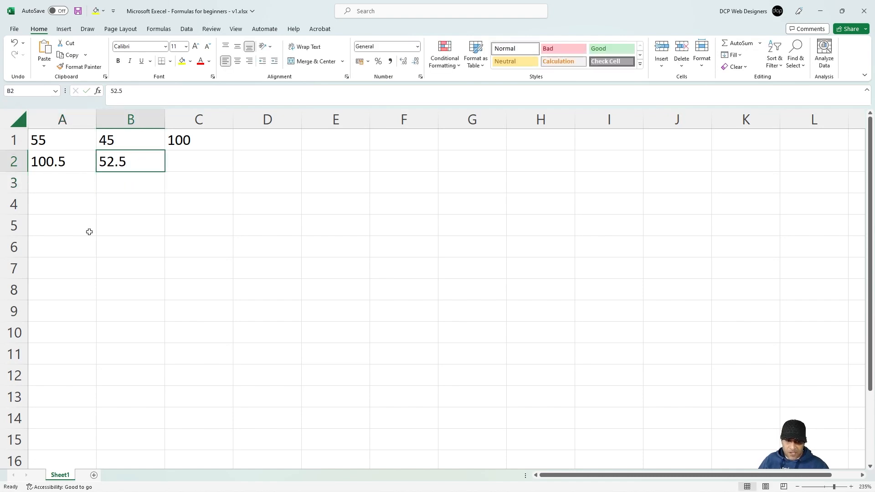
left_click(211, 141)
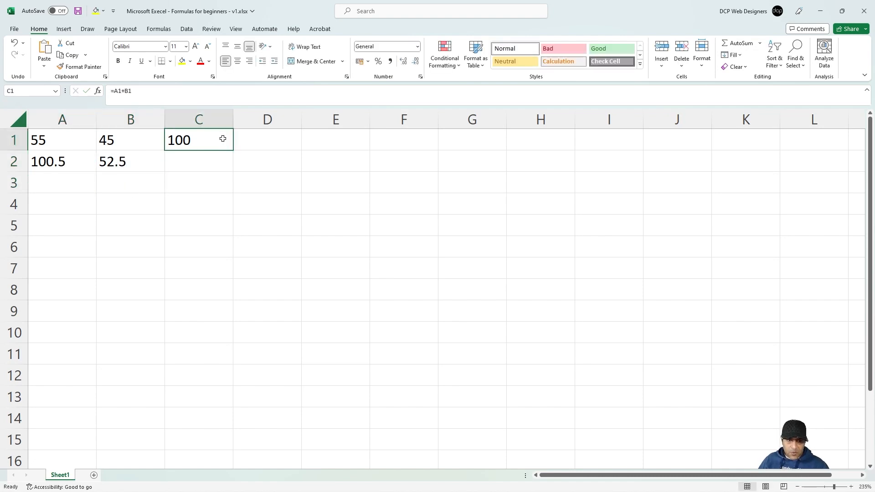
left_click(205, 165)
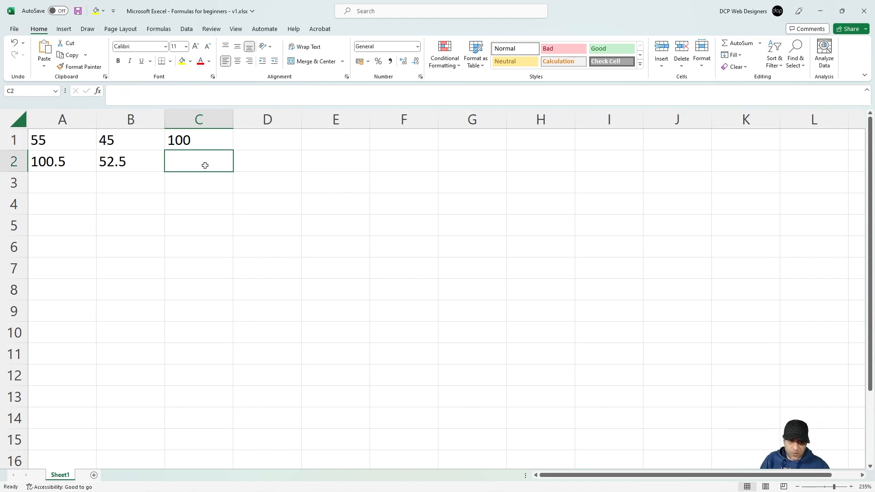
type("=")
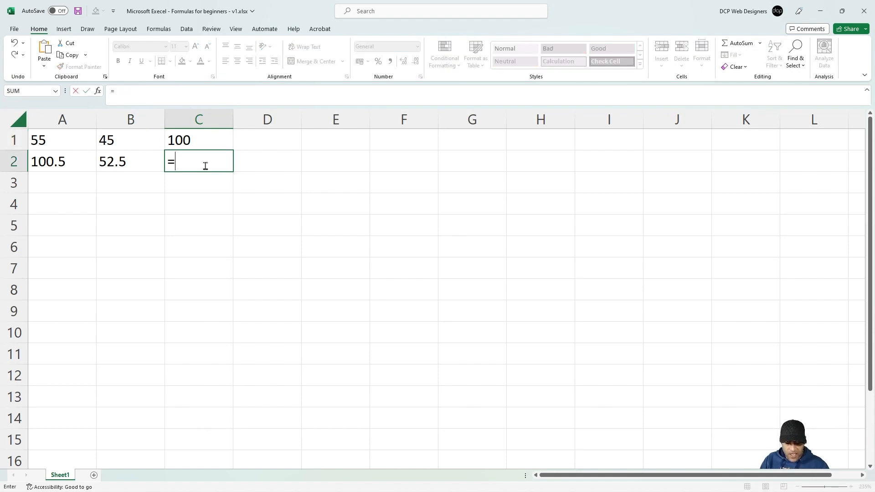
type("A2")
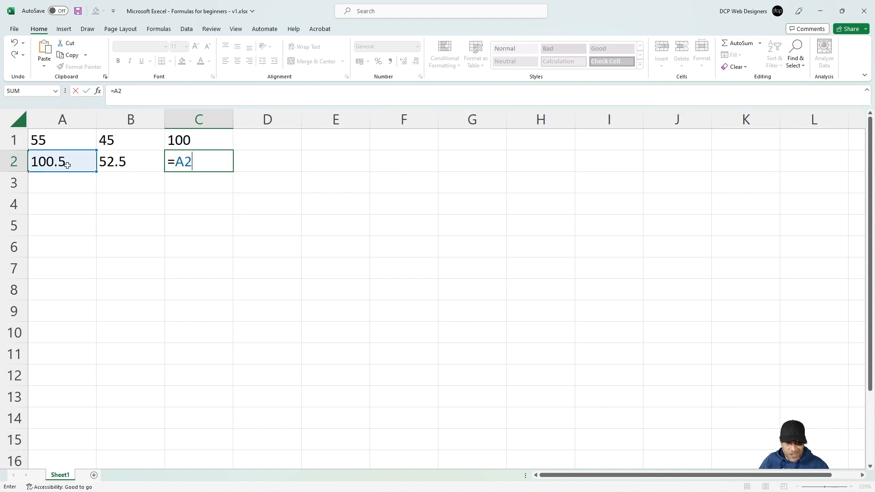
type("+B2")
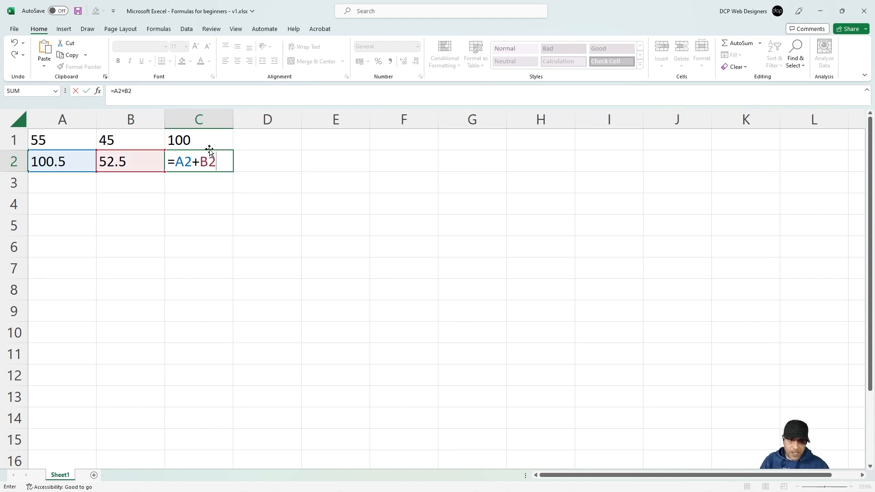
key("Return")
left_click(201, 161)
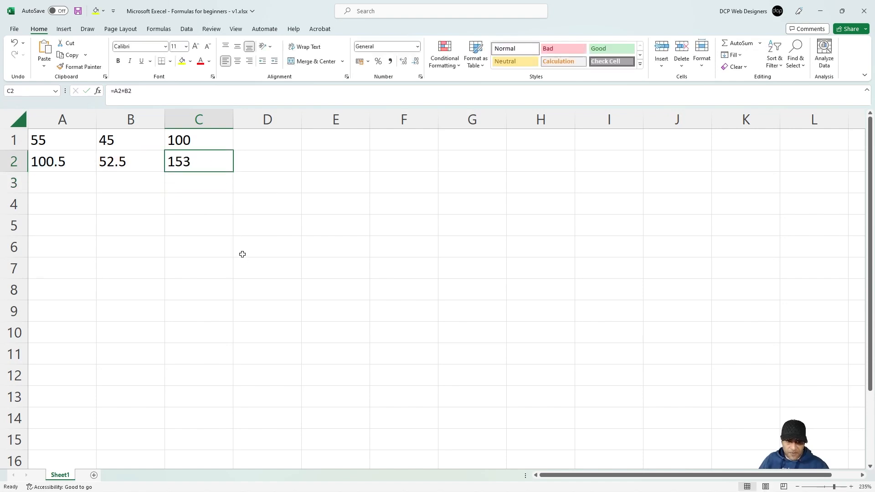
left_click(55, 182)
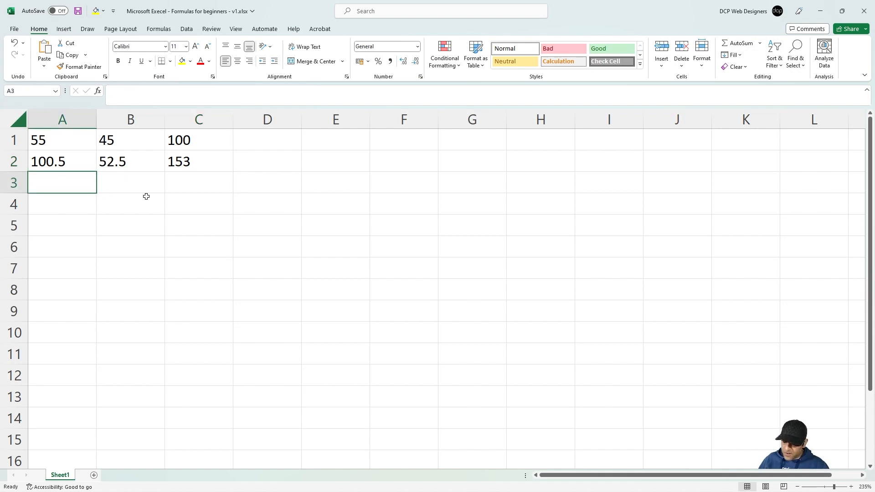
Step: Enter 87.6 in A3 and 45.6 in B3, then fill C2's sum formula down to C3
type("87.6")
key("Tab")
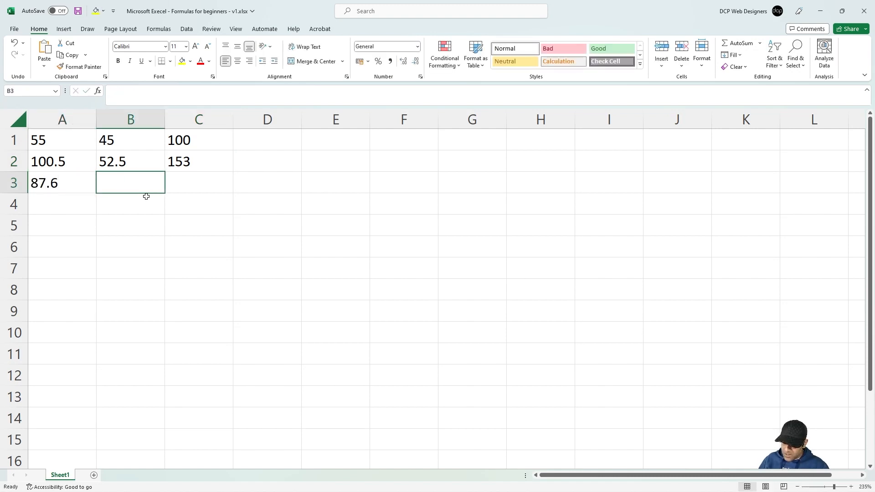
type("45.6")
key("Return")
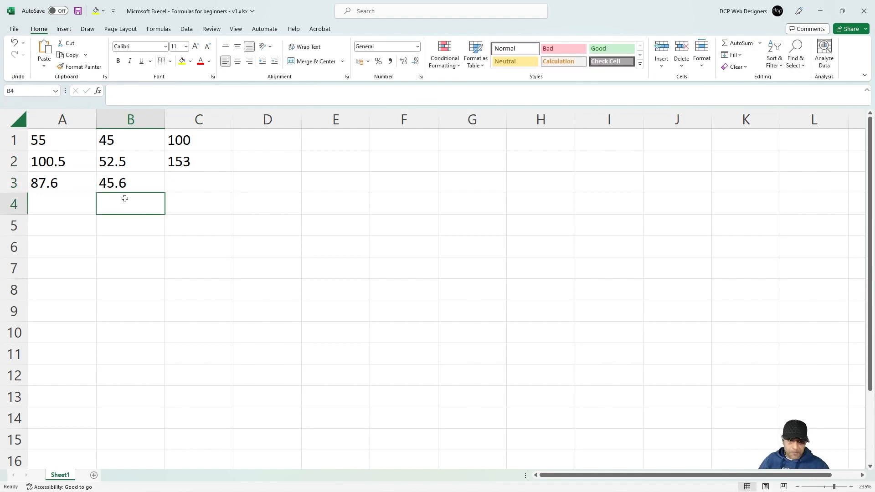
left_click(116, 182)
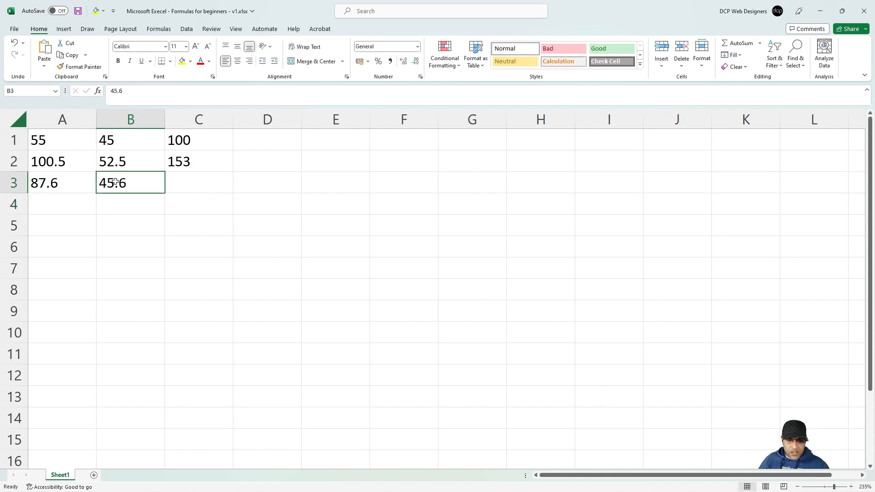
left_click(201, 183)
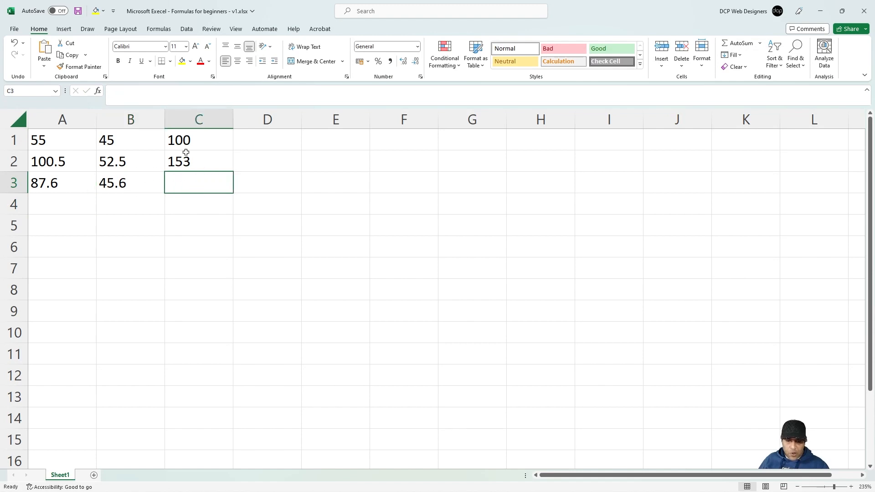
left_click(198, 162)
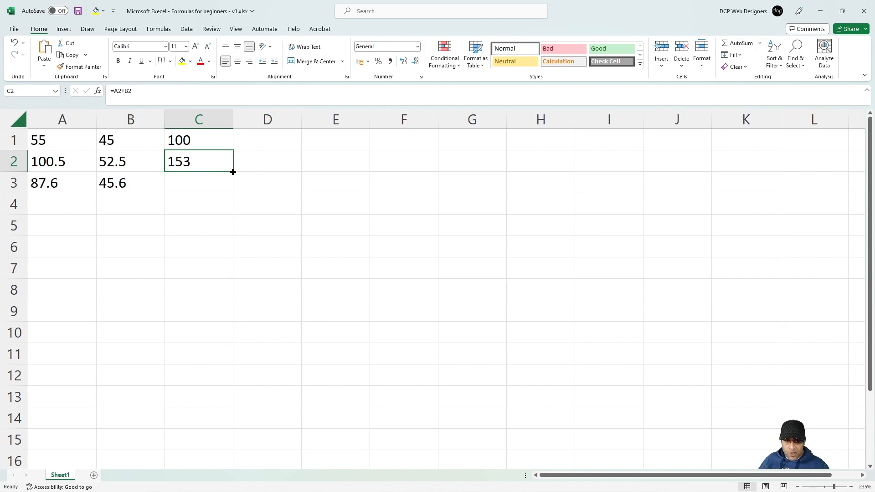
left_click_drag(233, 172, 230, 185)
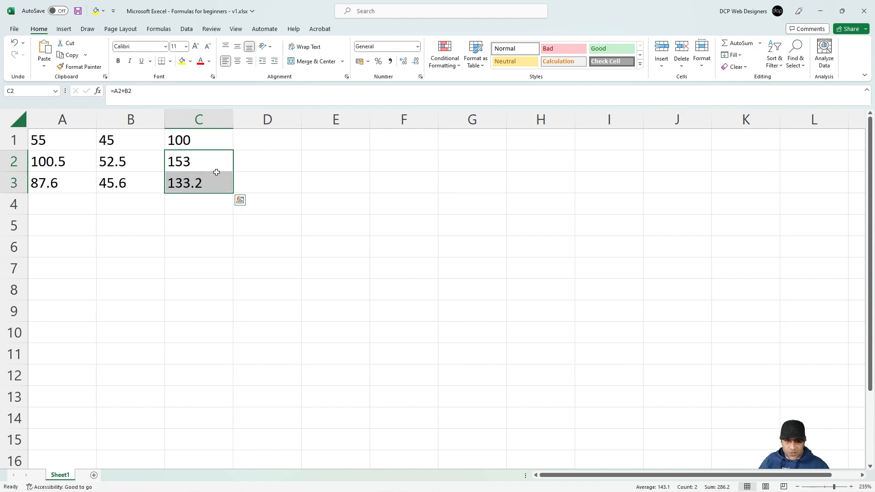
Step: Verify C3 holds =A3+B3 showing 133.2, then save the workbook
left_click(214, 185)
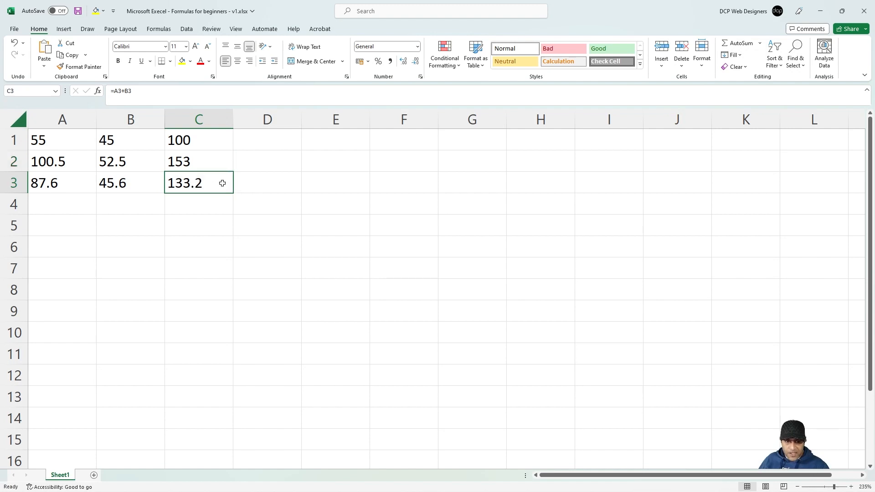
double_click(204, 186)
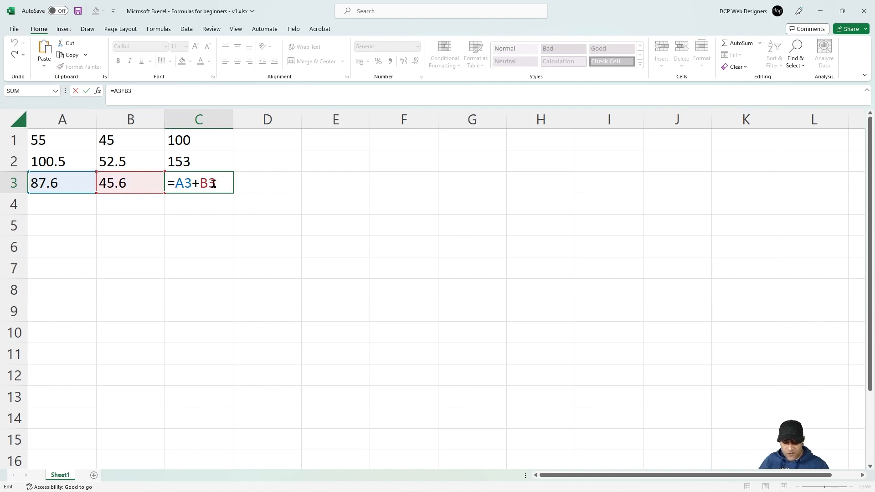
key("ctrl+Return")
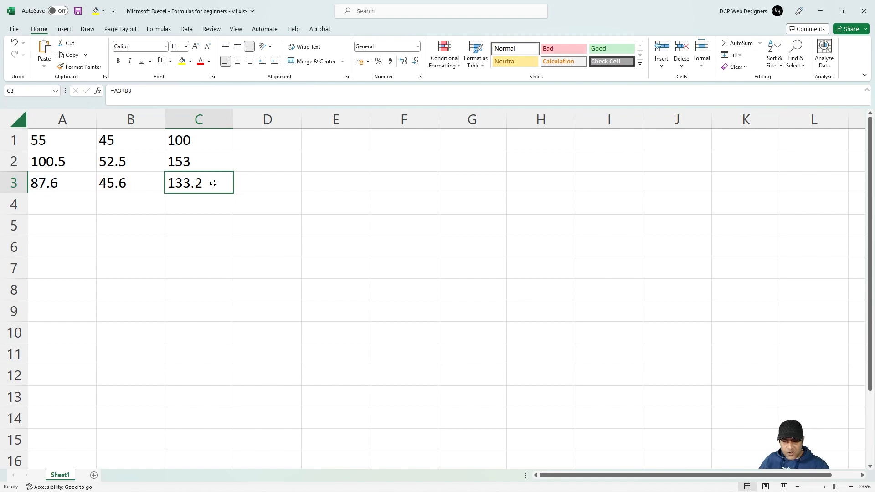
double_click(214, 182)
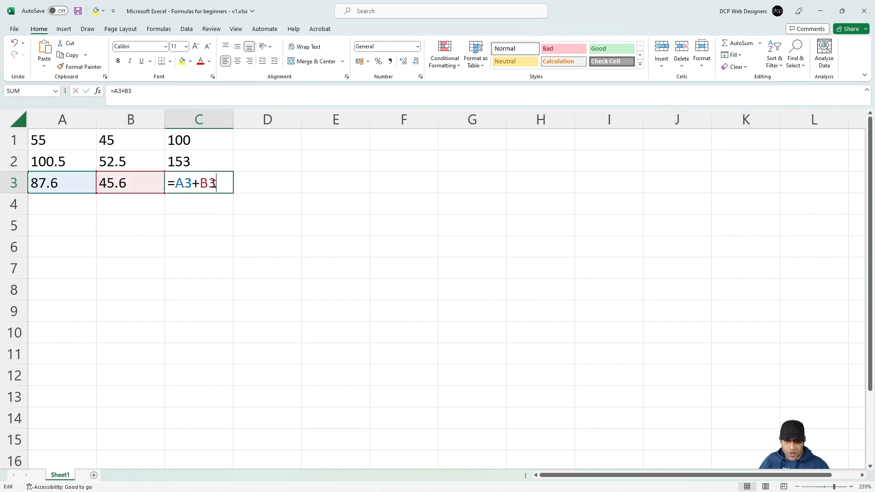
left_click(293, 181)
left_click(333, 182)
left_click(240, 186)
left_click(205, 187)
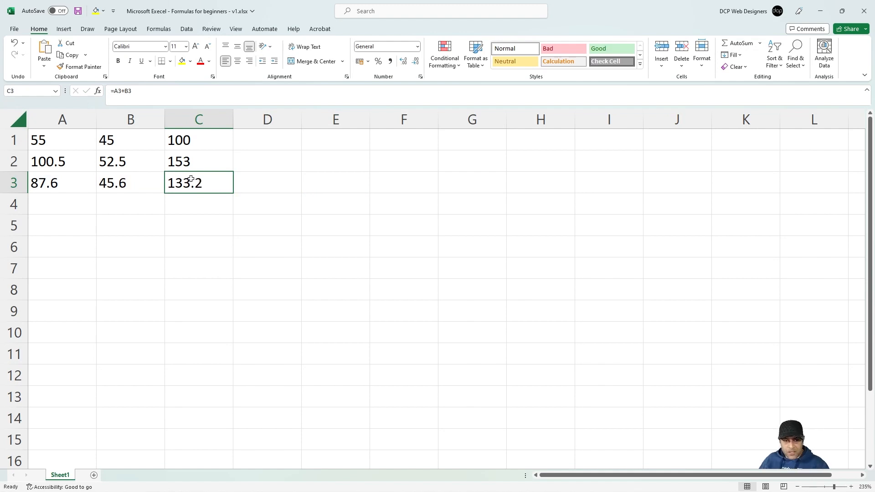
left_click(79, 12)
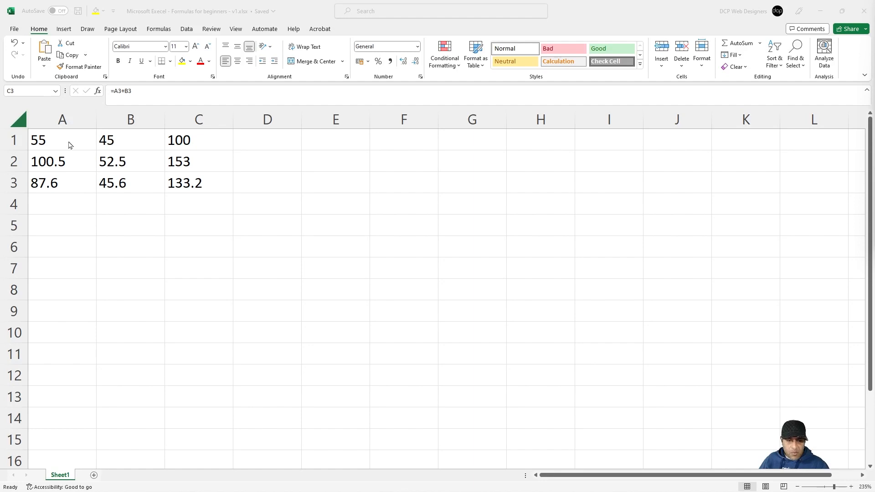
Step: Enter 48 in A5 and 23 in B5
left_click(68, 225)
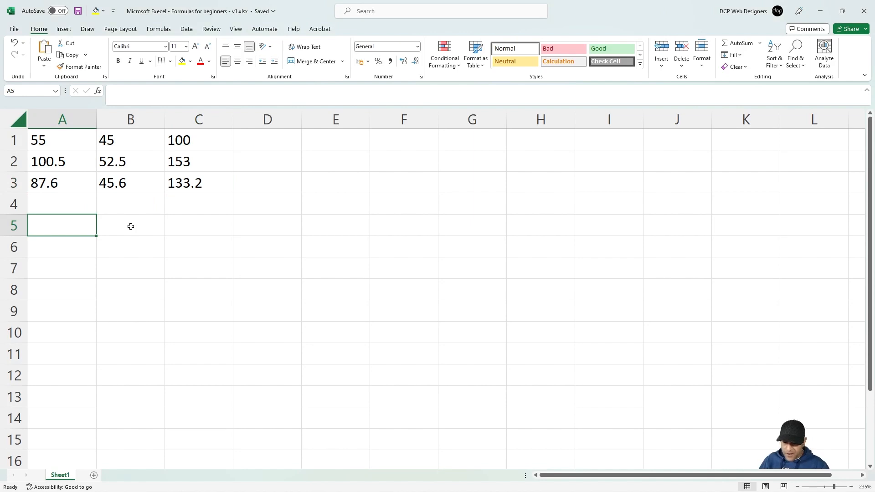
type("48")
left_click(131, 226)
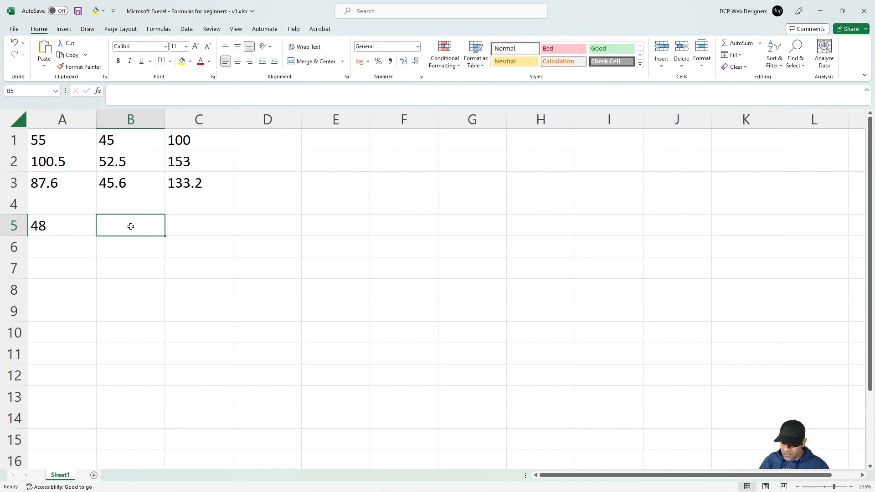
type("23")
key("Tab")
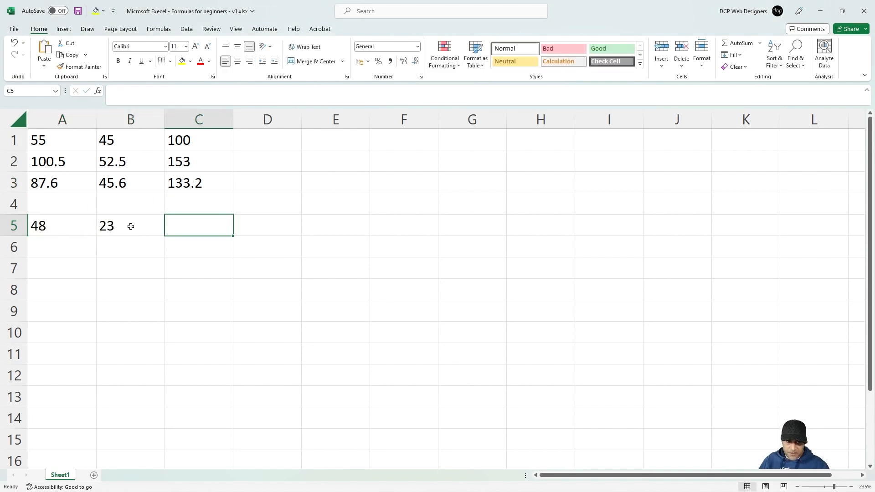
Step: Enter the subtraction formula =A5-B5 in C5 to get 25
left_click(203, 141)
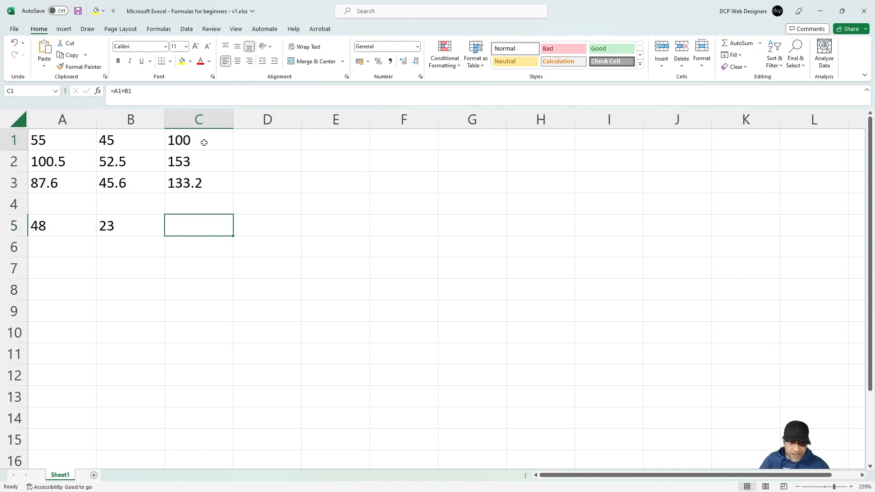
left_click(186, 232)
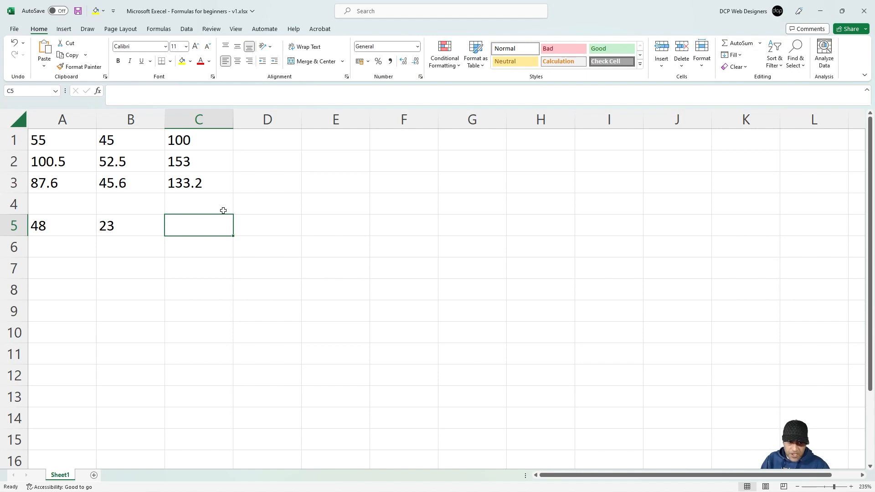
type("=")
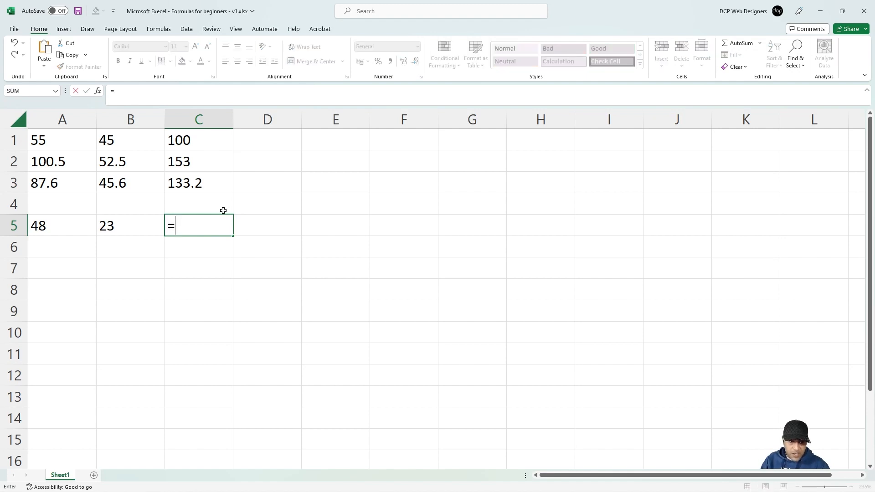
type("A5")
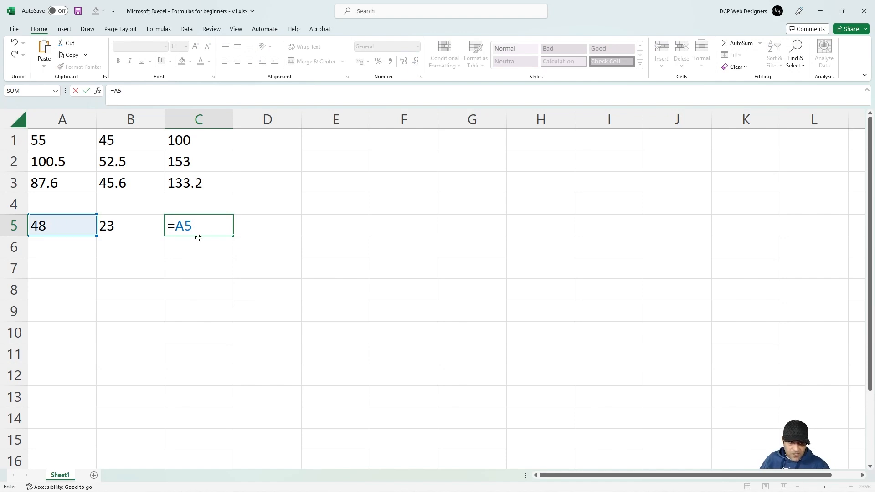
type("-")
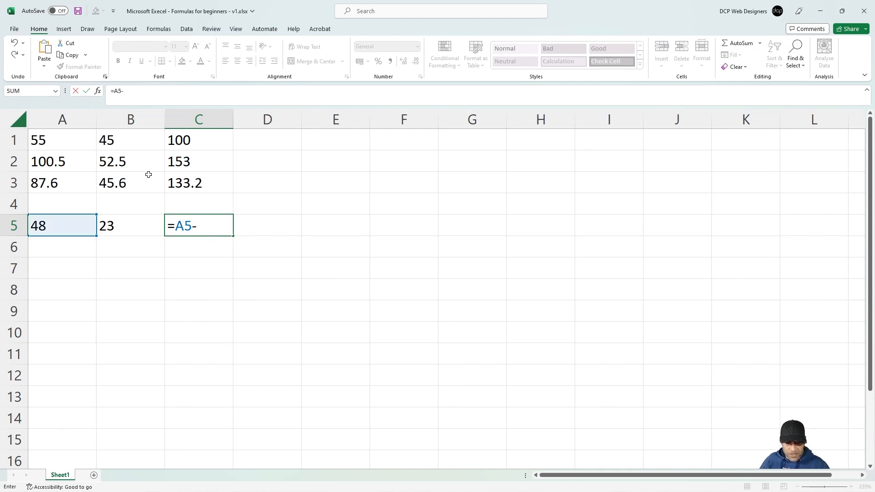
type("A")
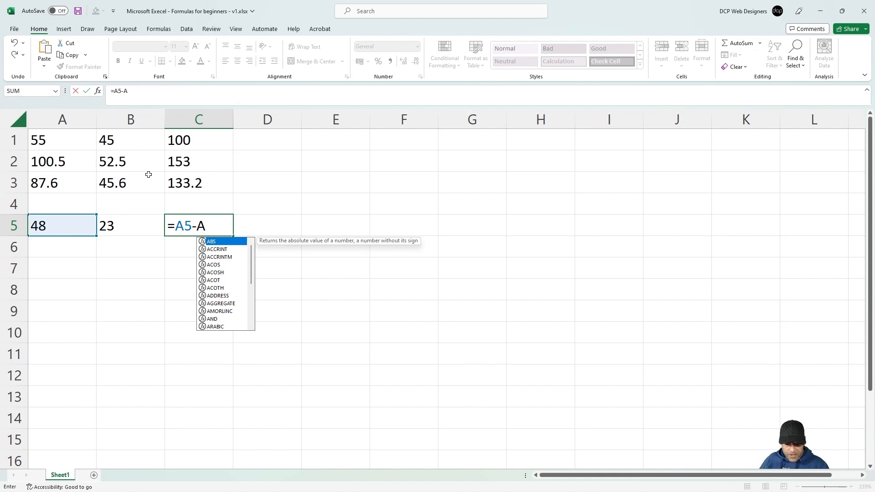
key("BackSpace")
type("B")
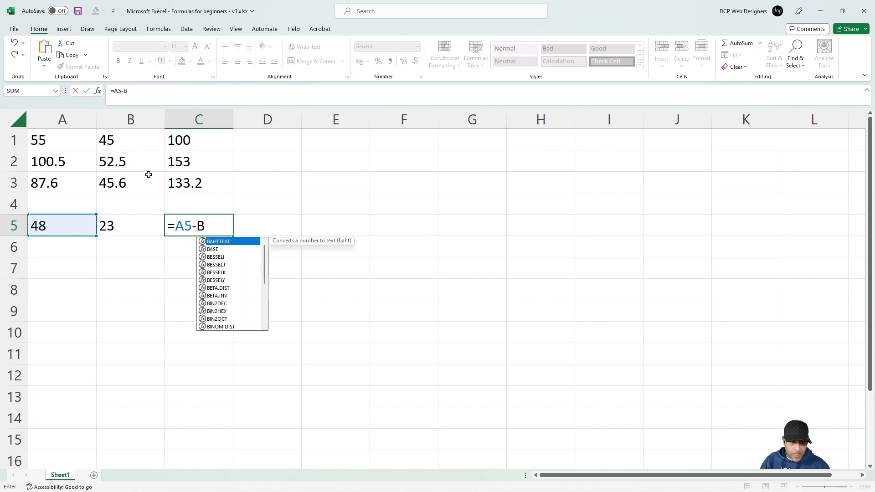
type("5")
key("Return")
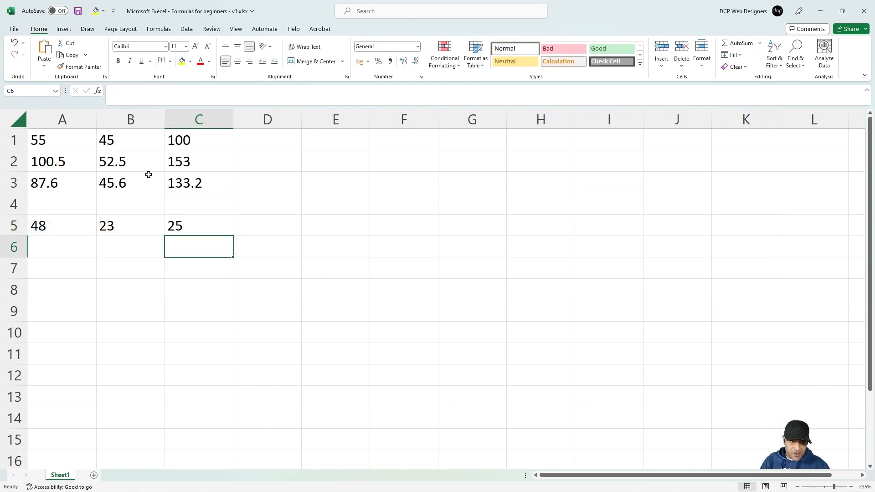
Step: Review A5, B5 and C5's =A5-B5 formula with its references
left_click(190, 228)
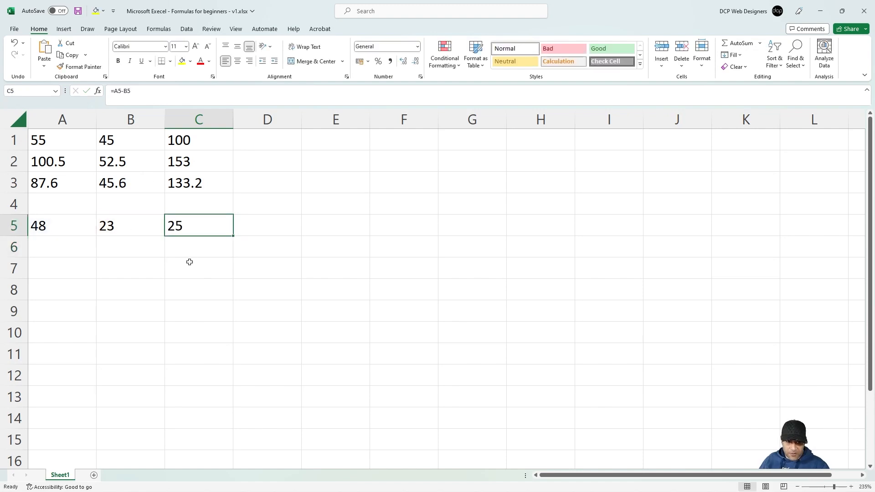
left_click(41, 227)
left_click(129, 225)
left_click(193, 225)
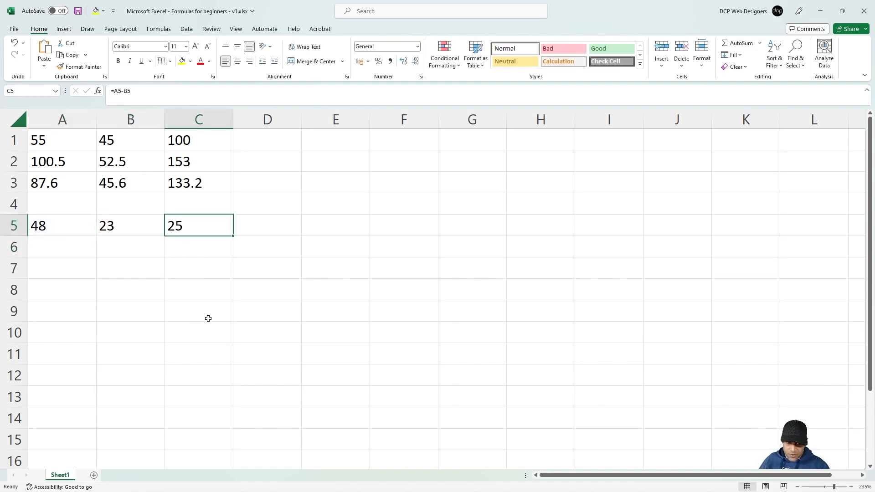
double_click(205, 226)
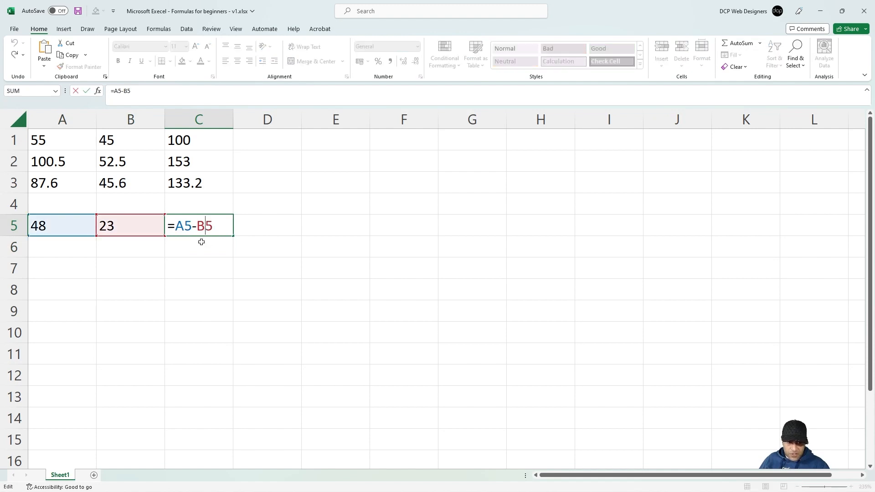
key("Escape")
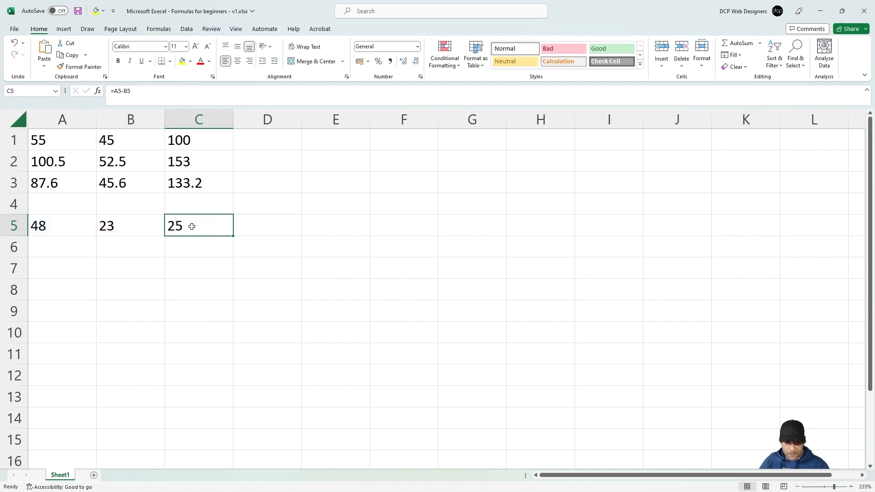
Step: Enter 1053.9 in A6 and 456.8 in B6, then fill C5's formula down to C6
left_click(64, 246)
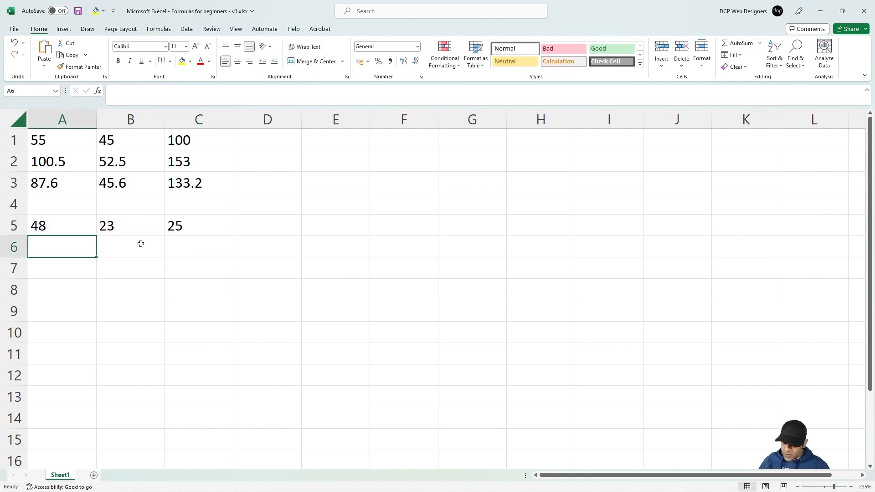
type("10")
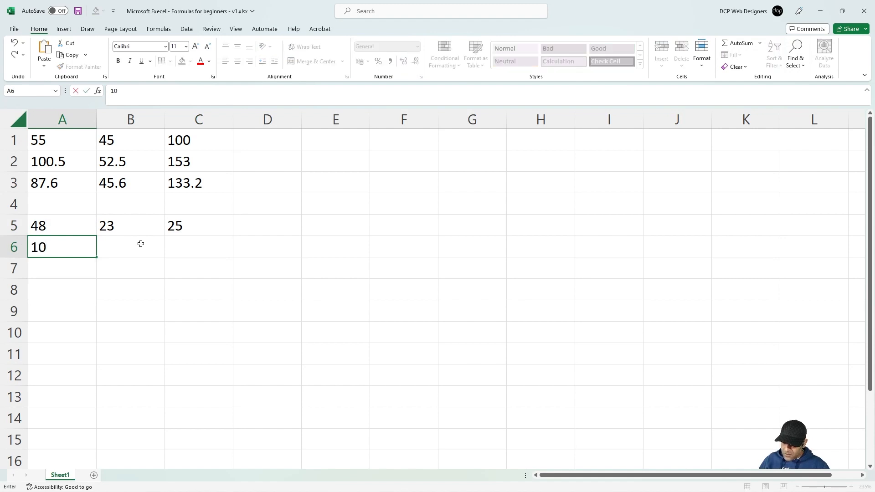
type("53.9")
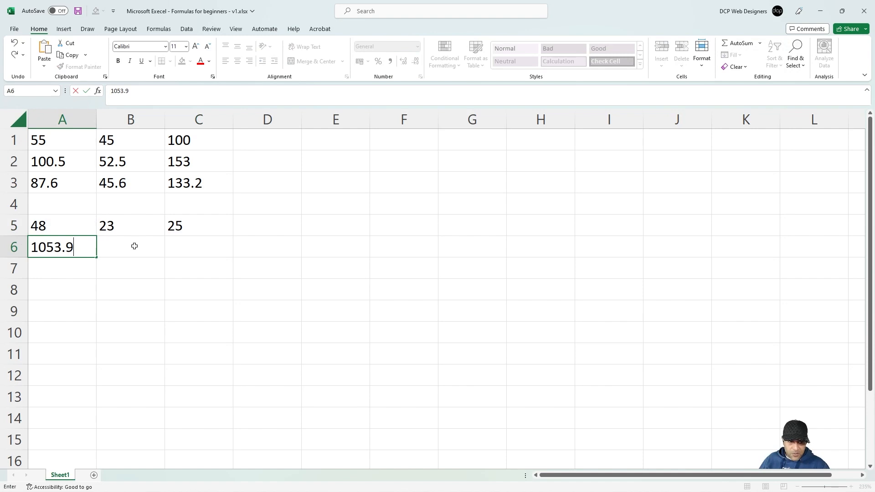
left_click(133, 246)
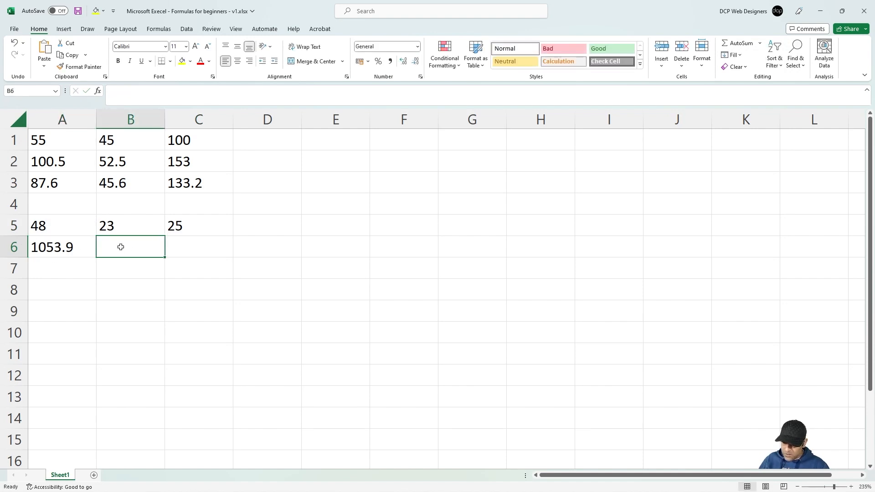
type("456.8")
left_click(203, 246)
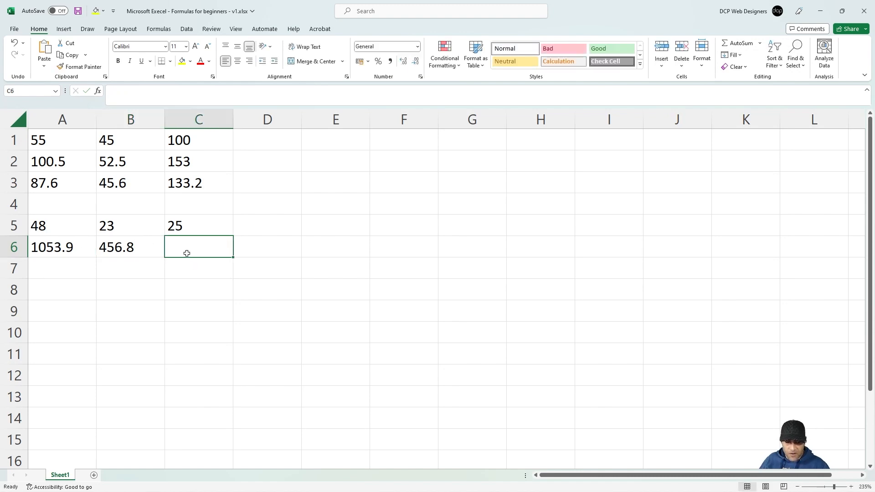
left_click(213, 228)
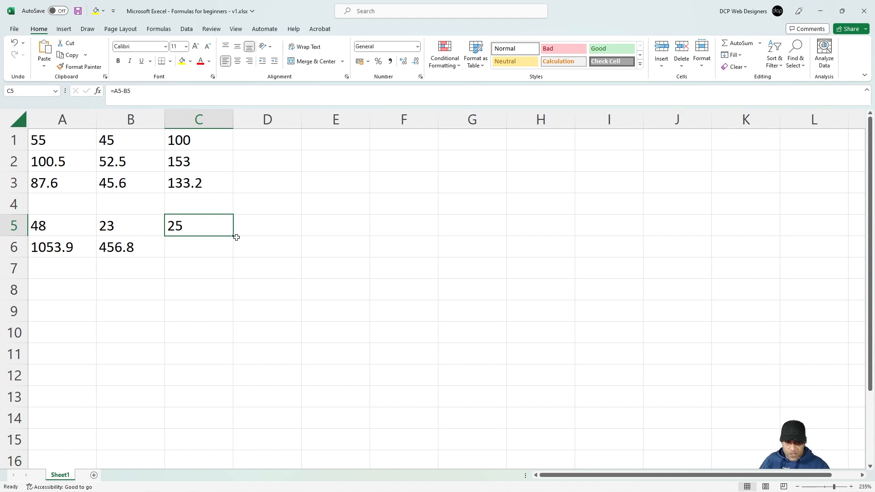
left_click_drag(231, 235, 228, 250)
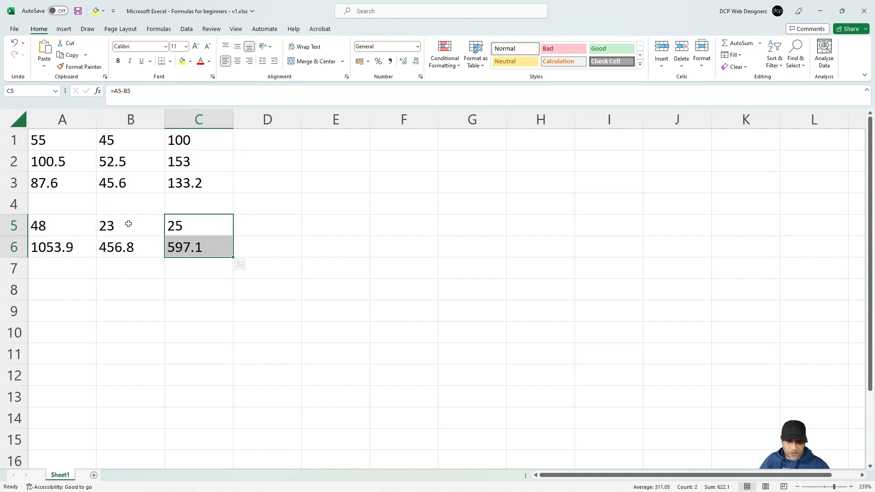
Step: Enter 45.8 in A7 and 53.2 in B7
left_click(73, 268)
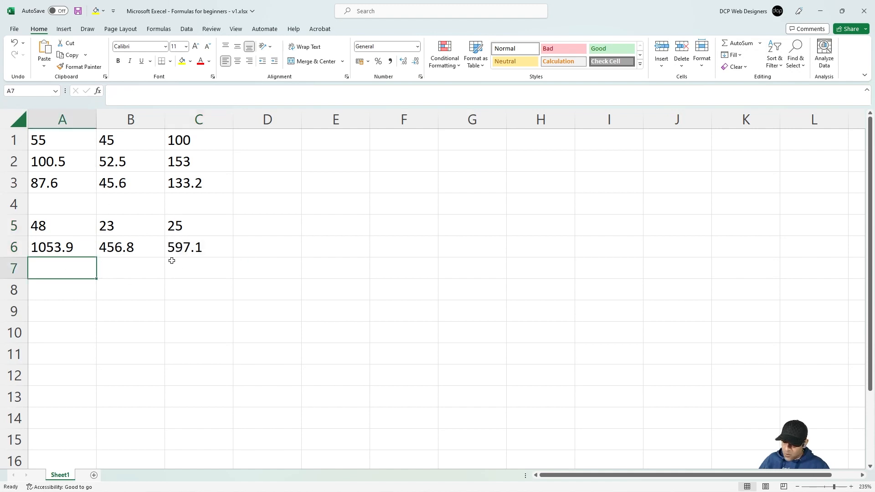
type("45.8")
key("Tab")
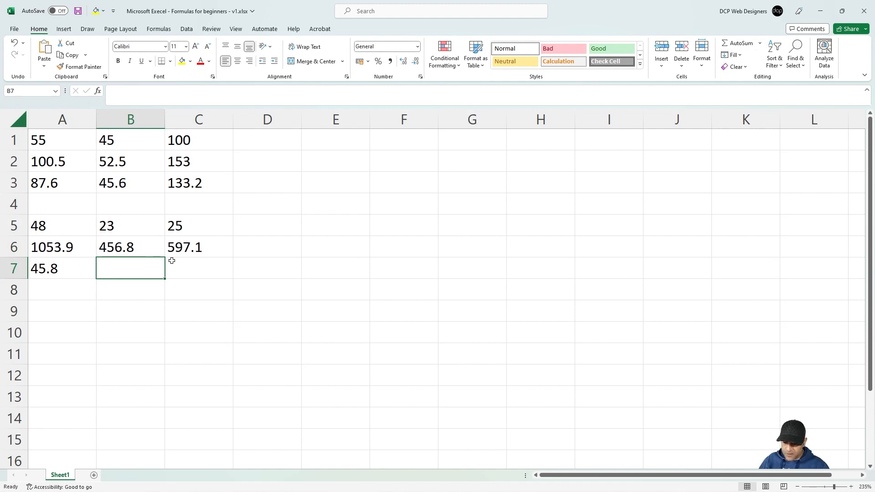
type("53.2")
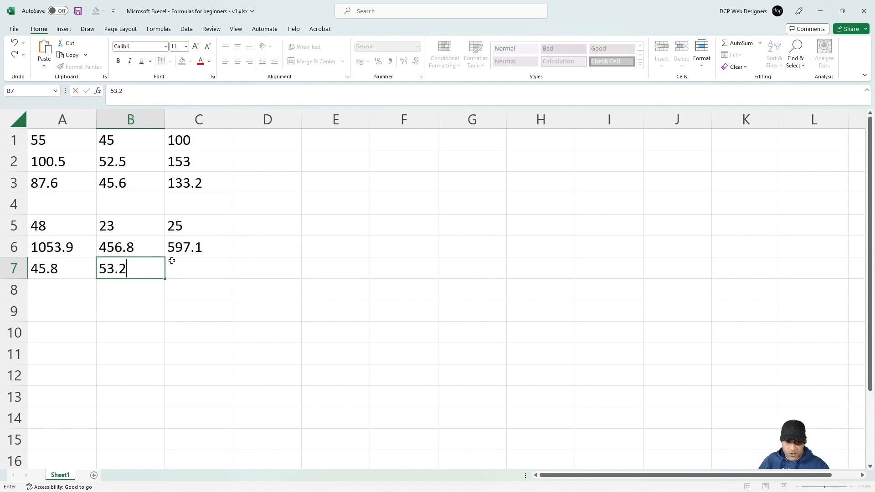
key("BackSpace")
key("BackSpace")
key("BackSpace")
type("3.2")
key("Tab")
Step: Enter =A7-B7 in C7 to get -7.4
key("Left")
key("Left")
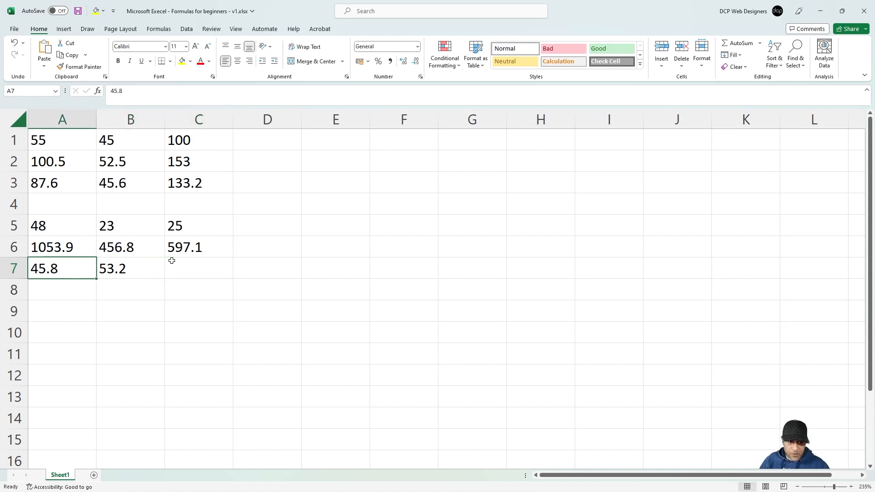
key("Right")
key("Right")
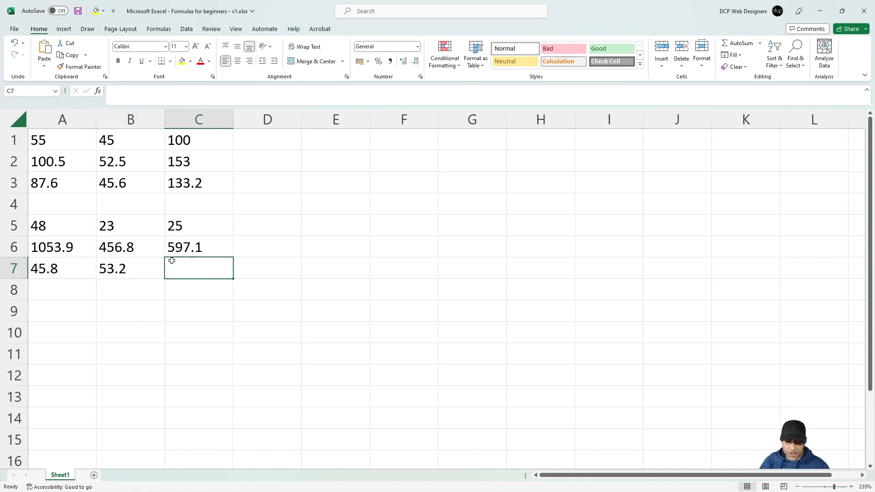
type("=")
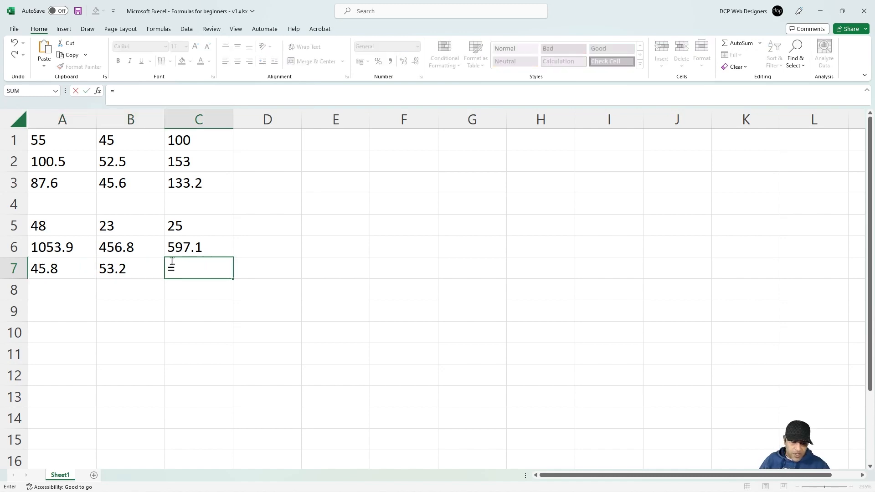
type("A")
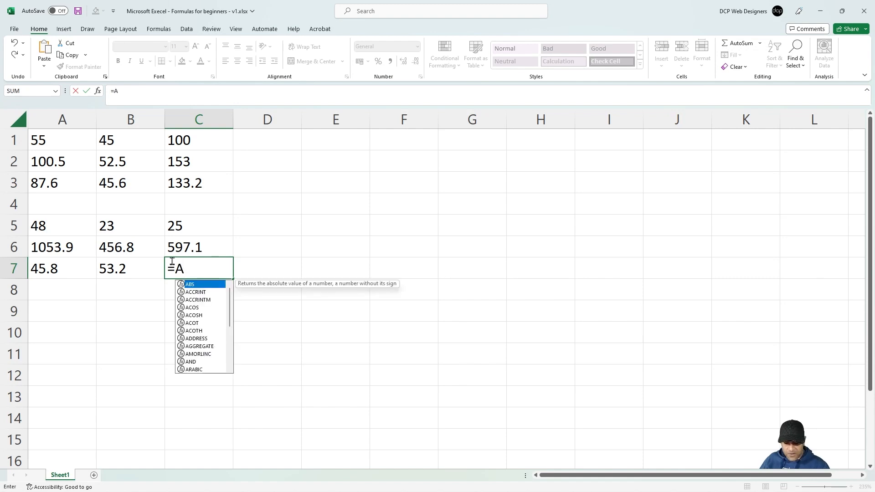
type("7-B7")
key("Return")
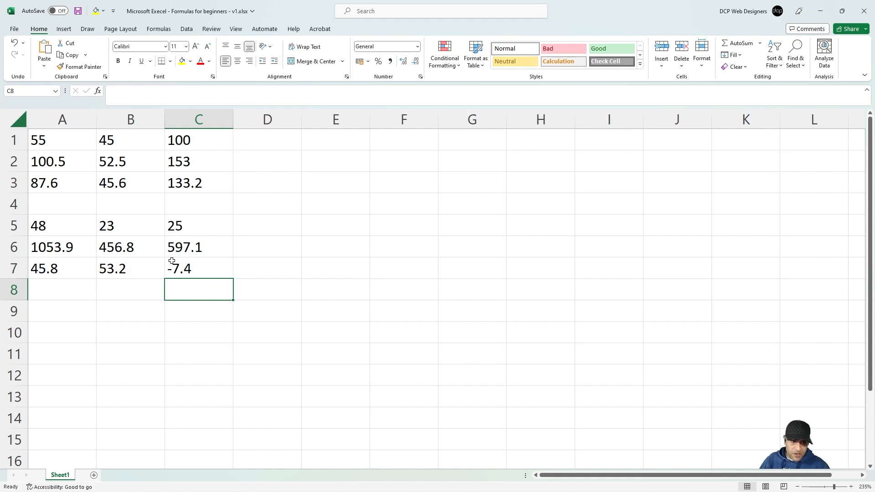
left_click(178, 270)
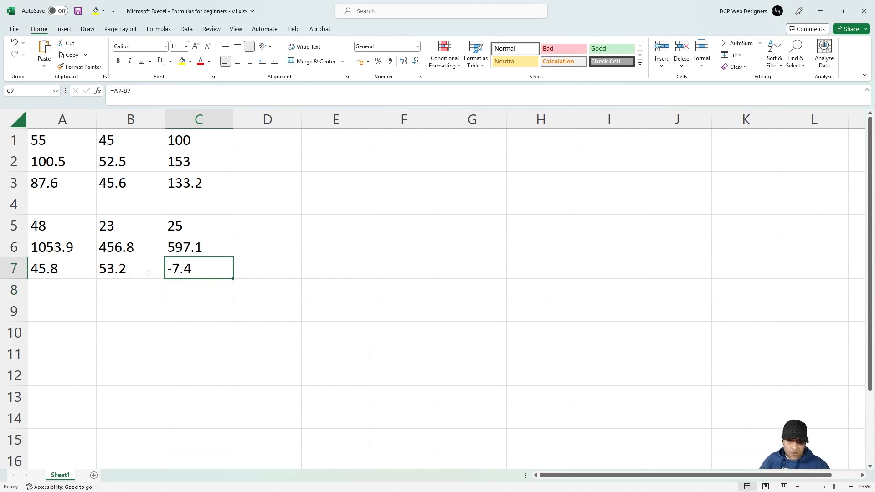
left_click(66, 268)
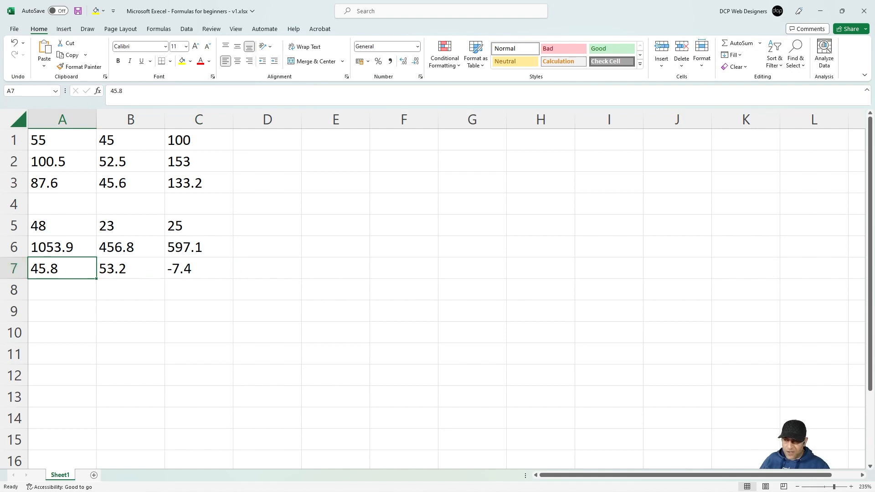
Step: Enter 145 in A9 and 6 in B9
left_click(874, 315)
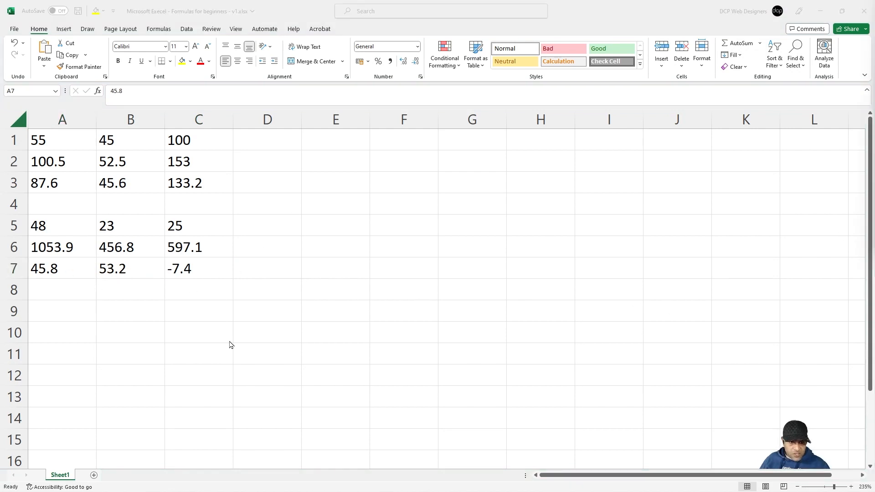
left_click(69, 311)
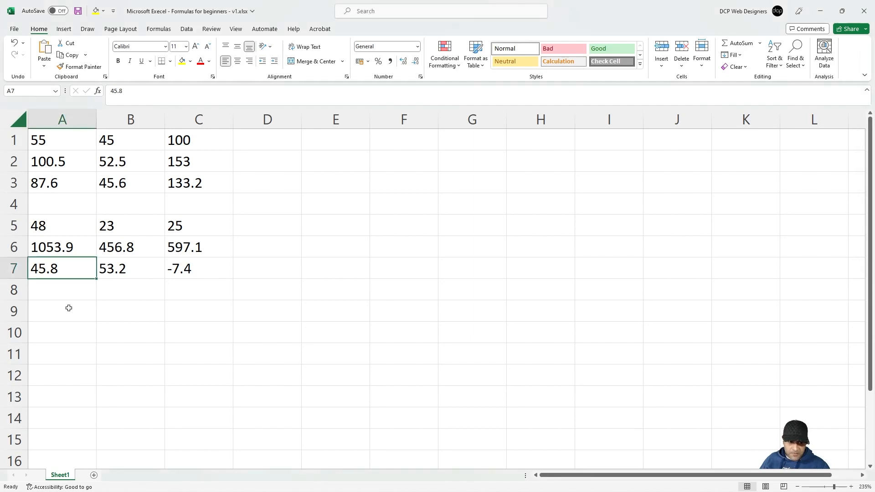
left_click(68, 309)
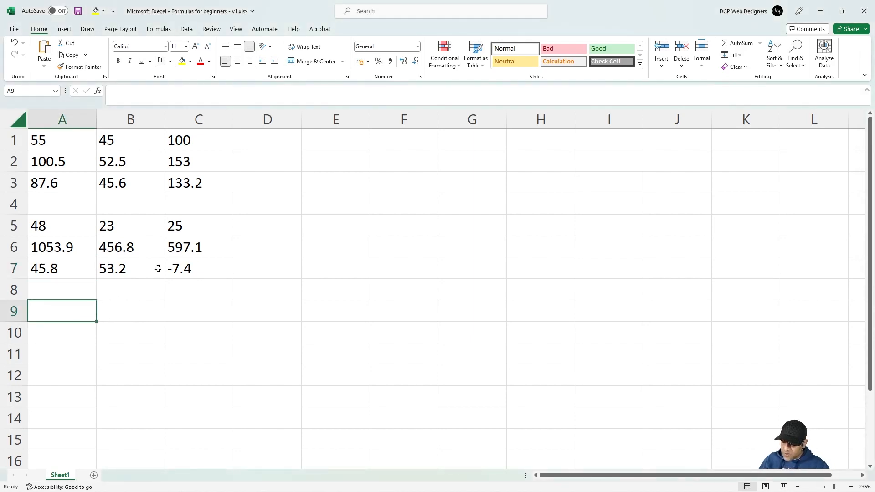
type("145")
key("Tab")
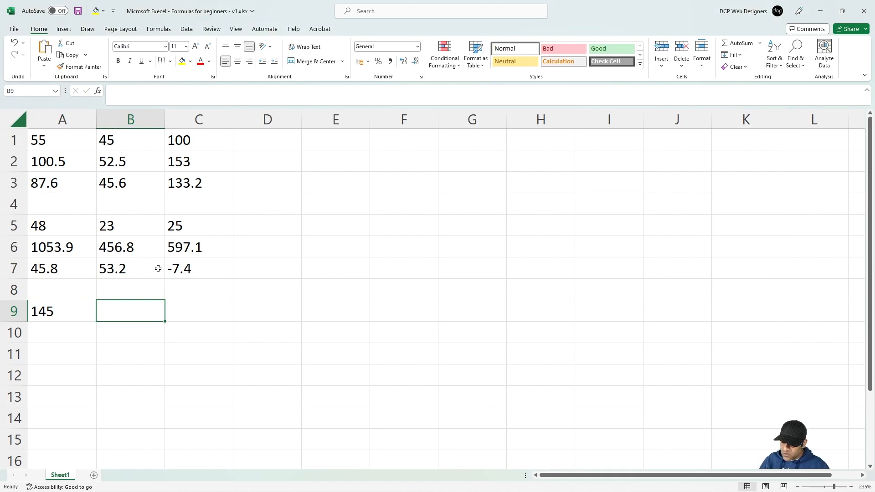
type("6")
key("Tab")
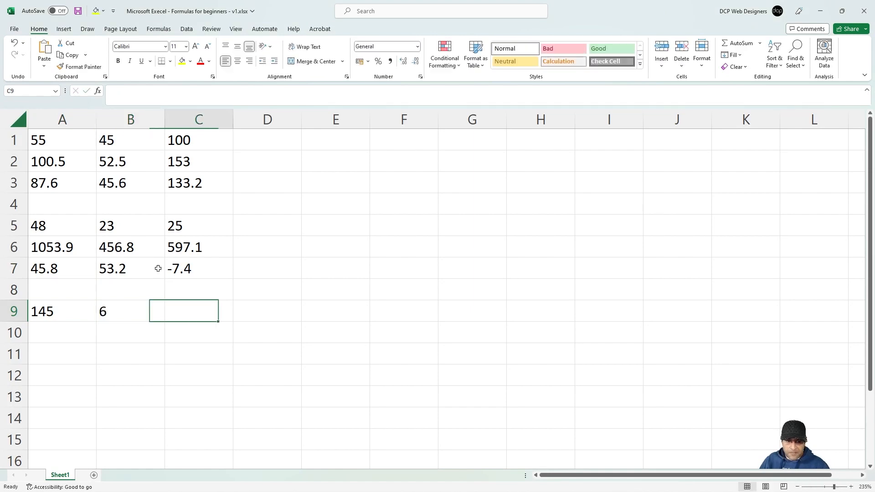
Step: Build the division formula =A9/B9 in C9, showing 24.16667
type("=")
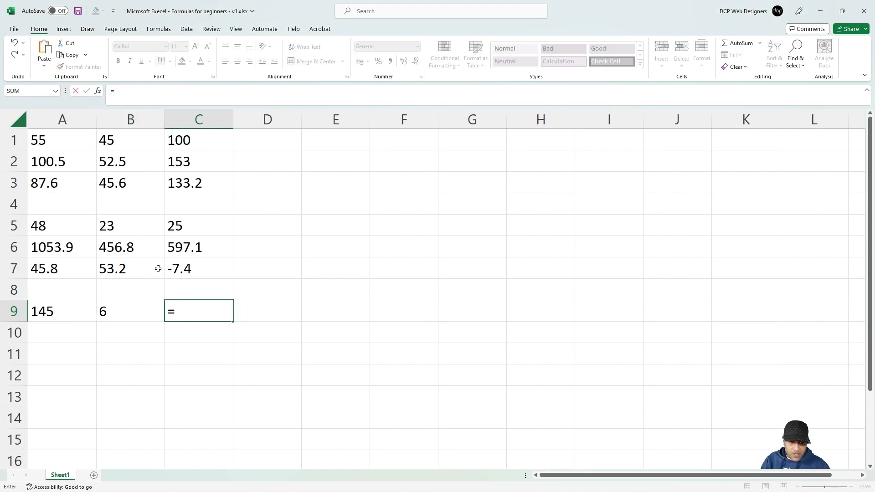
left_click(60, 312)
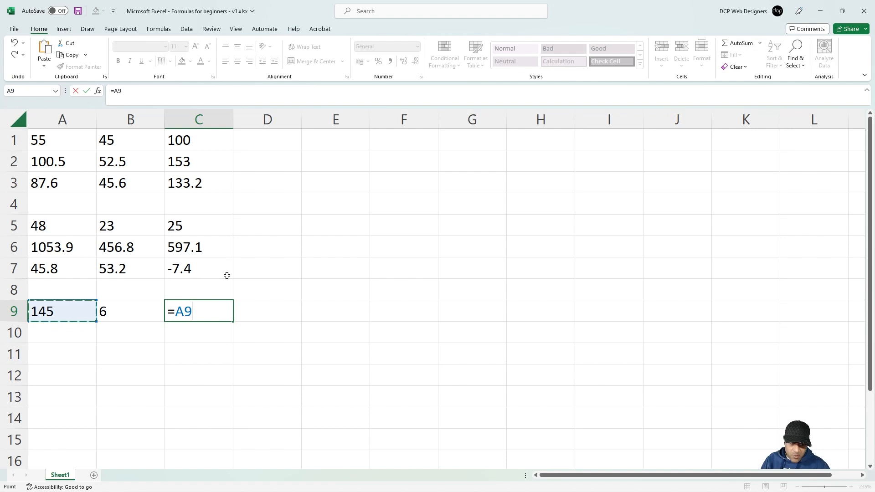
type("/")
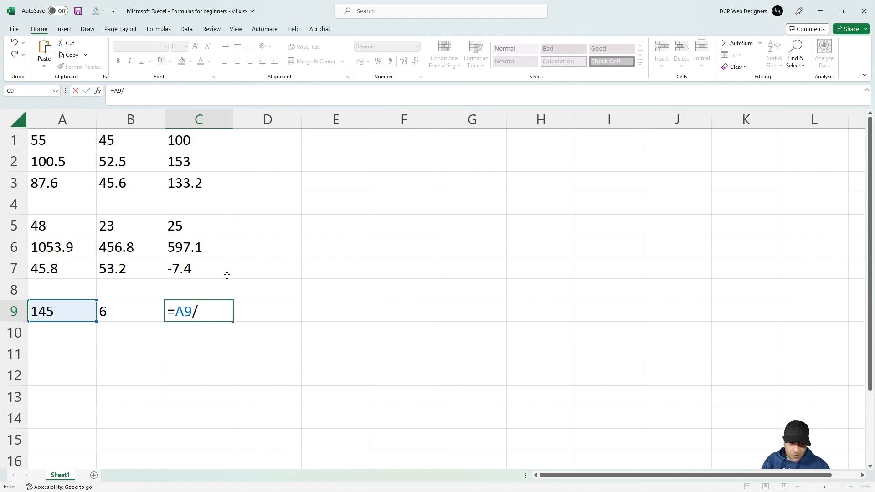
left_click(116, 311)
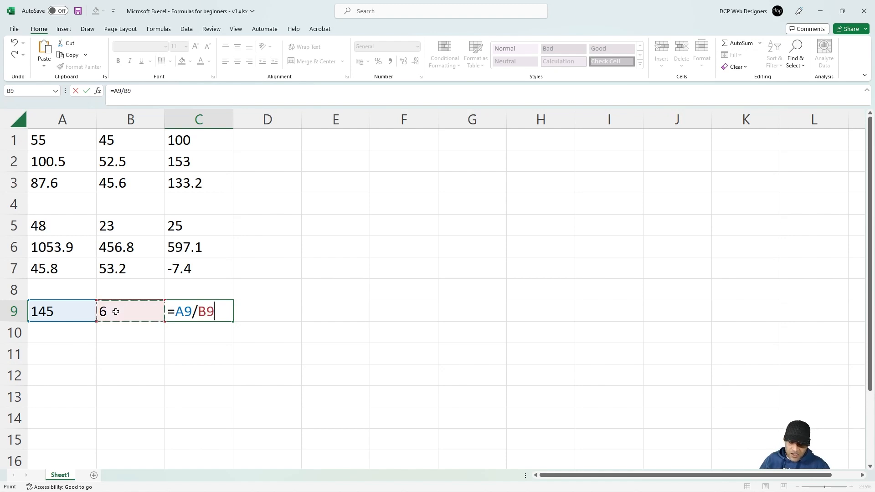
key("Return")
left_click(72, 310)
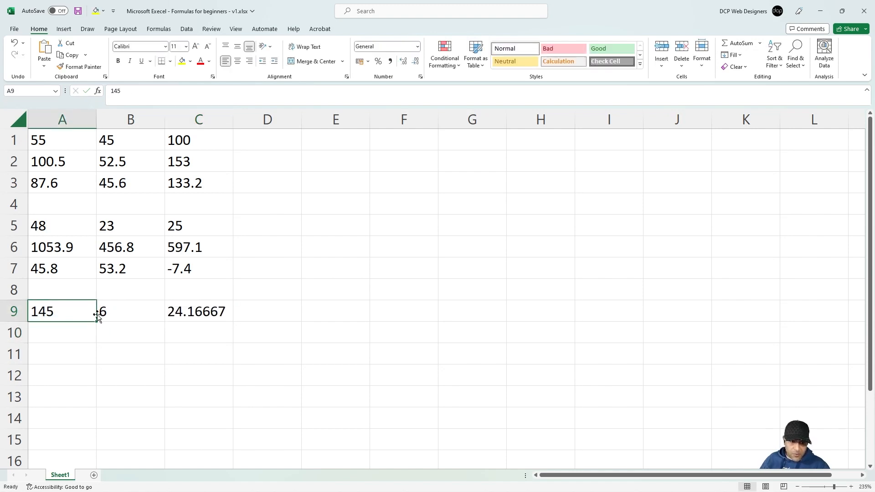
left_click(125, 312)
left_click(191, 313)
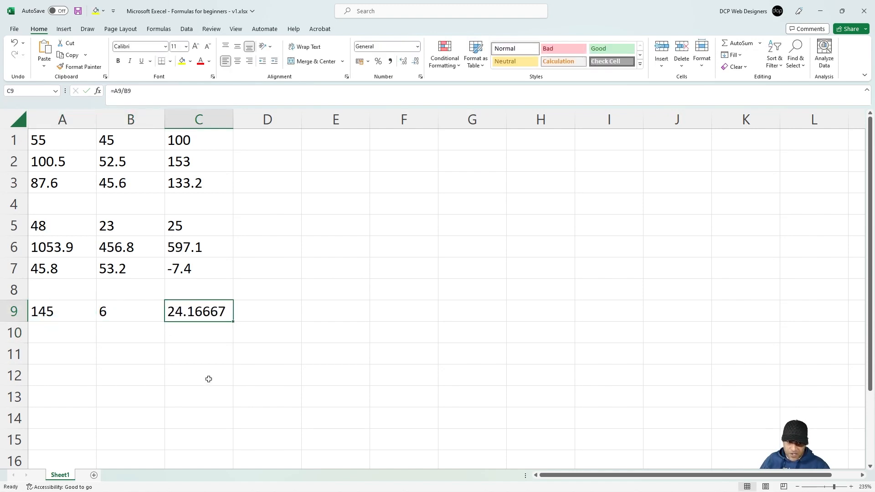
Step: Copy the value 145 from A9 to the clipboard
left_click(48, 312)
key("ctrl+c")
key("super")
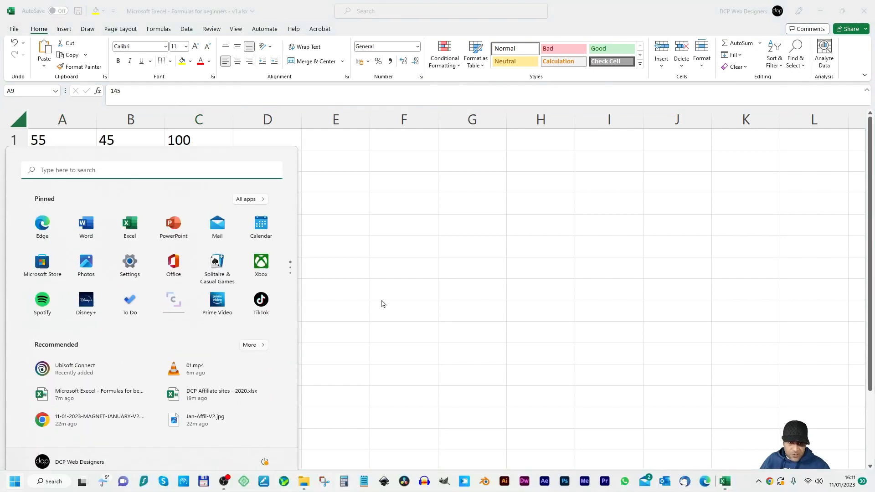
left_click_drag(179, 56, 504, 87)
key("ctrl+v")
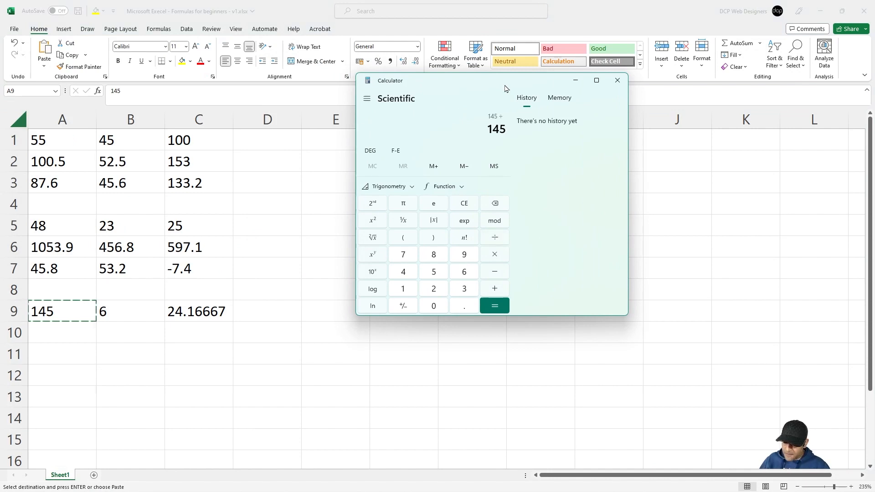
type("6")
key("Return")
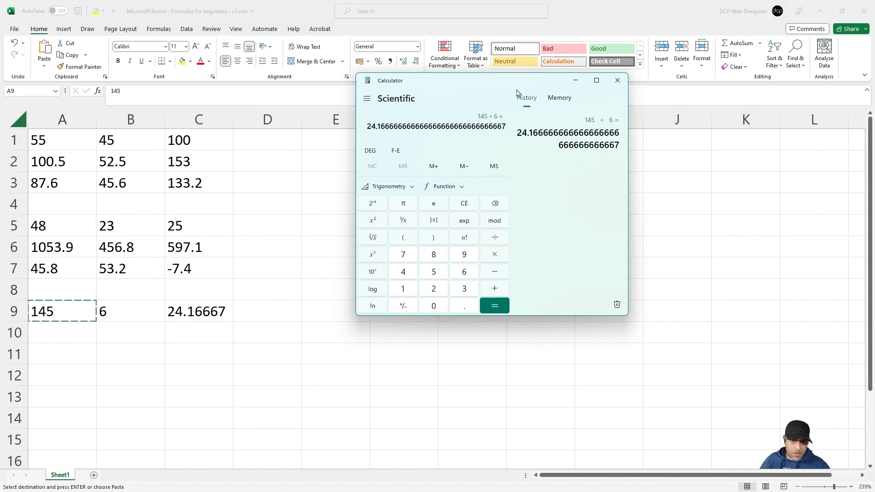
left_click_drag(367, 126, 432, 127)
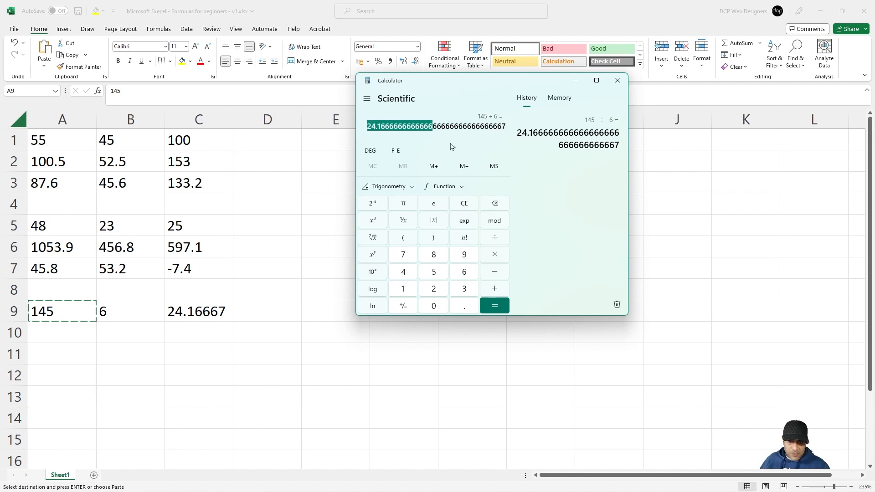
left_click(617, 80)
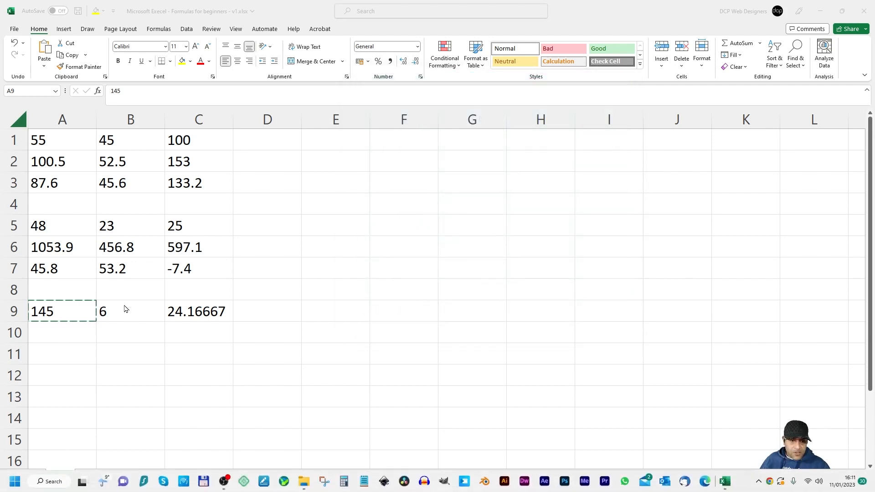
left_click(60, 324)
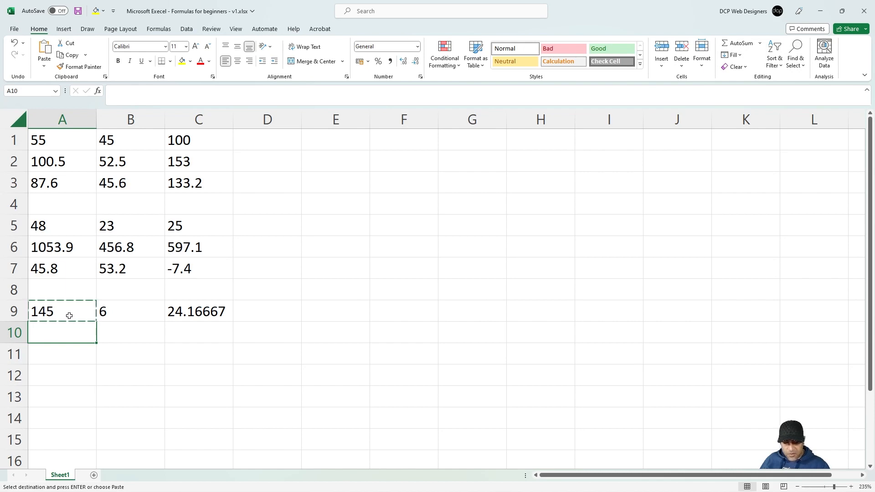
Step: Enter 456 and 2 in A10:B10 with =A10/B10 in C10, giving 228
key("Escape")
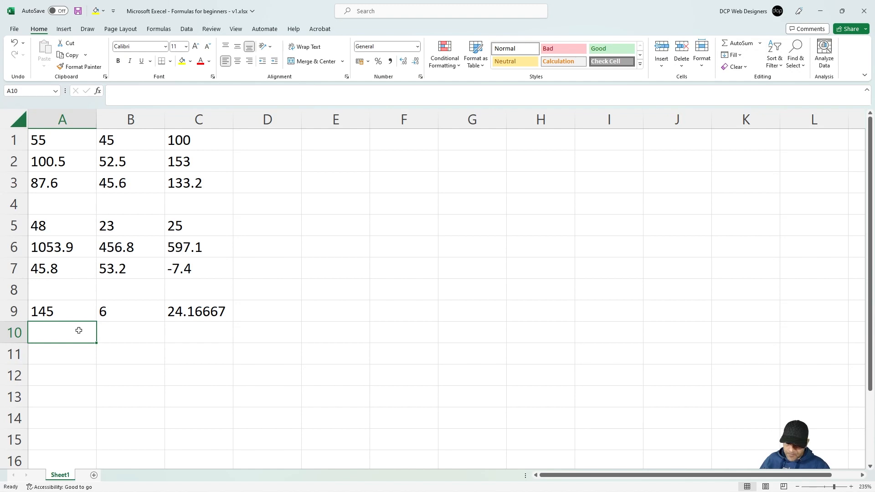
type("456")
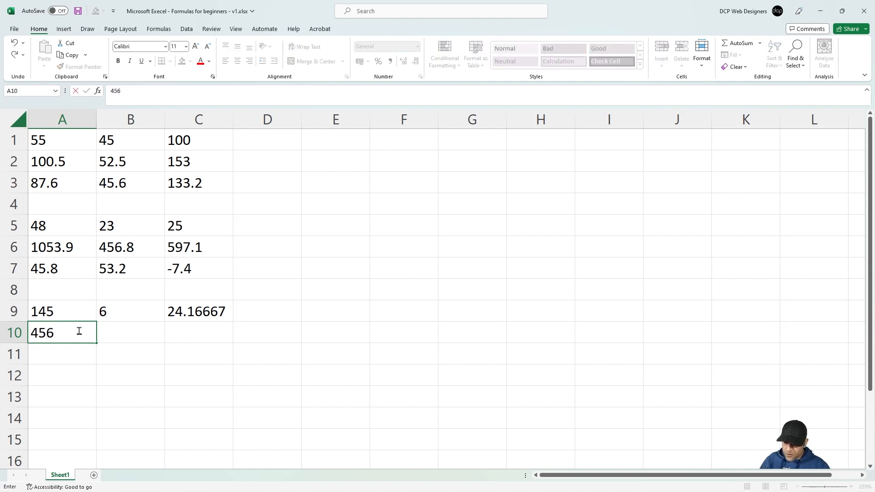
key("Tab")
key("alt")
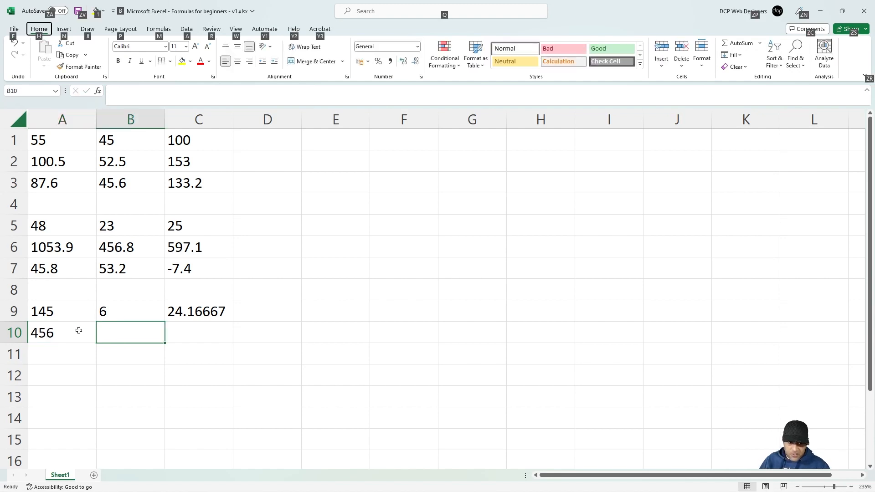
left_click(116, 332)
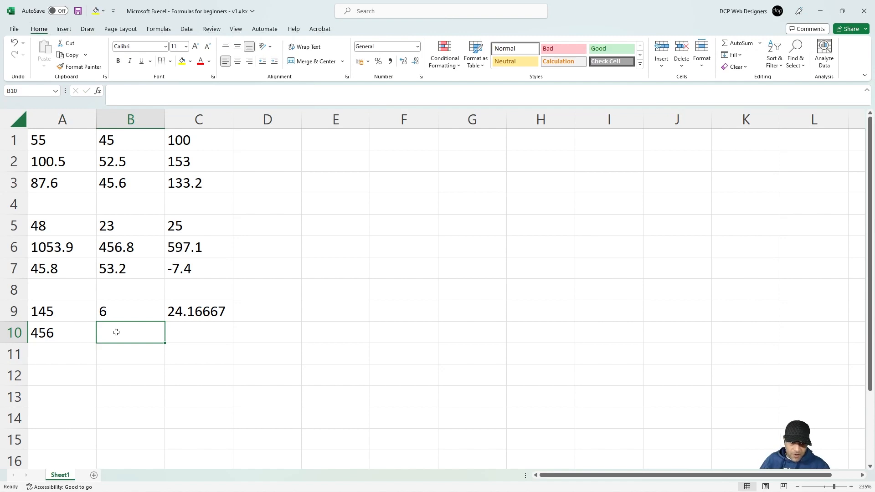
type("2")
key("Tab")
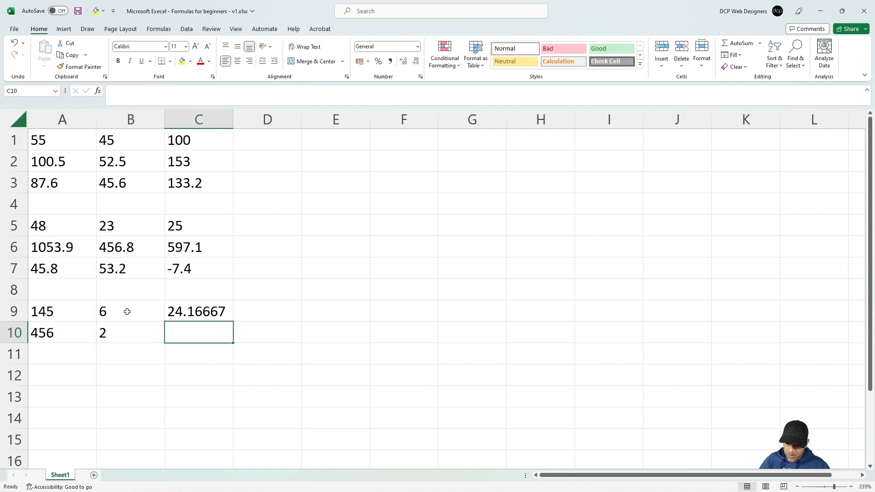
type("=")
left_click(72, 334)
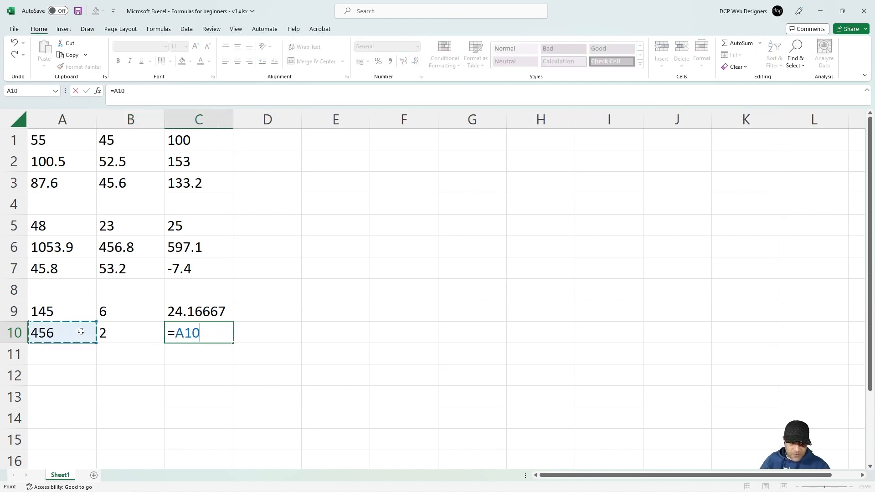
type("/")
left_click(131, 335)
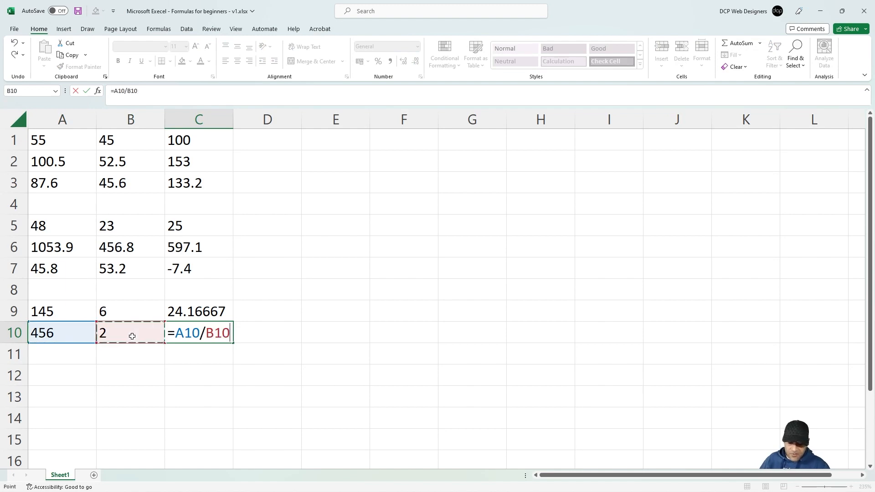
key("Return")
left_click(189, 330)
Step: Enter 108.4 and 4 in A11:B11 with =A11/B11 in C11, giving 27.1
left_click(42, 356)
type("1")
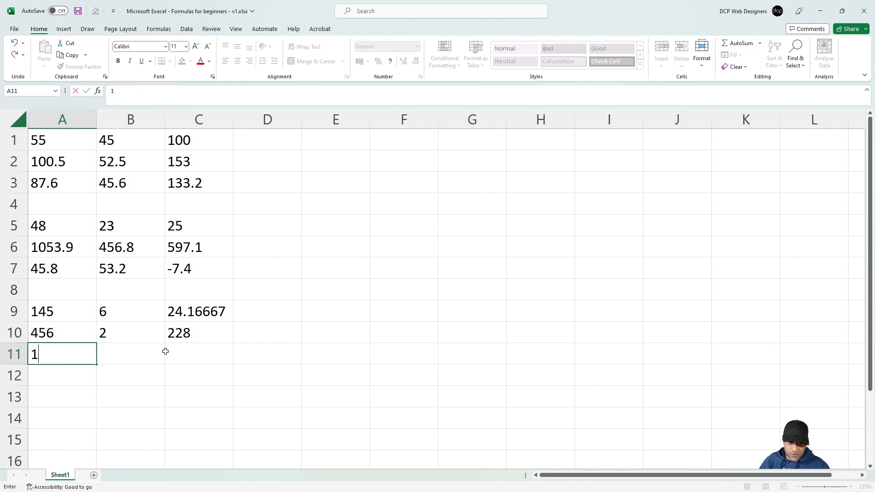
type("08.4")
key("Tab")
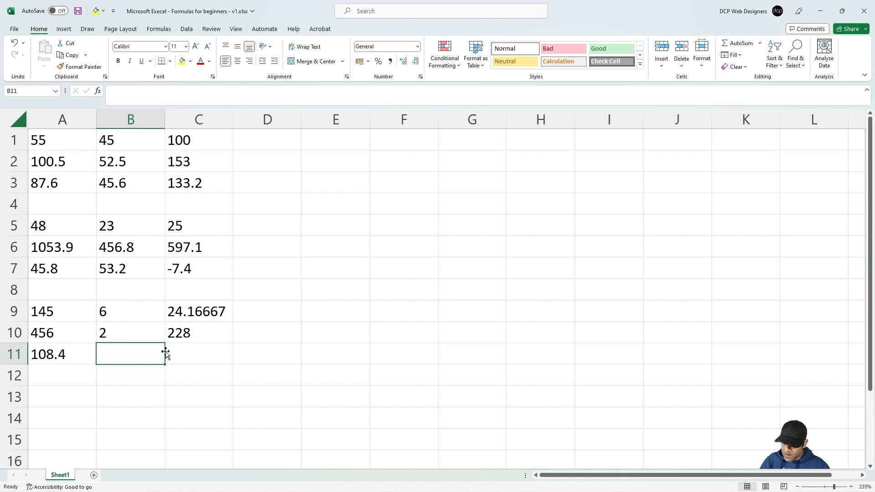
type("4")
key("Tab")
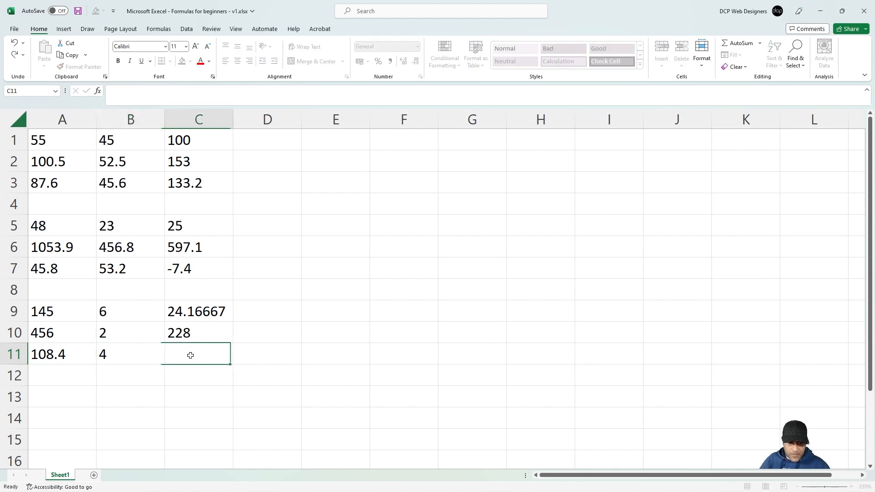
type("=")
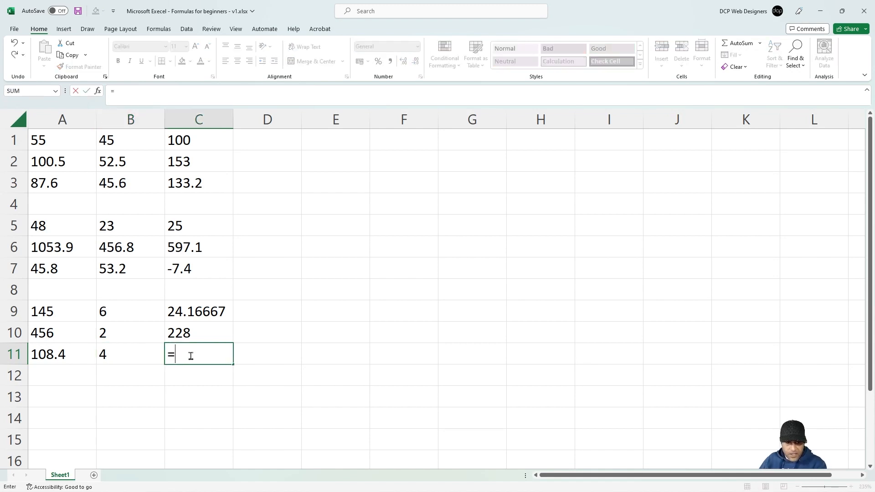
left_click(60, 357)
type("/")
left_click(138, 357)
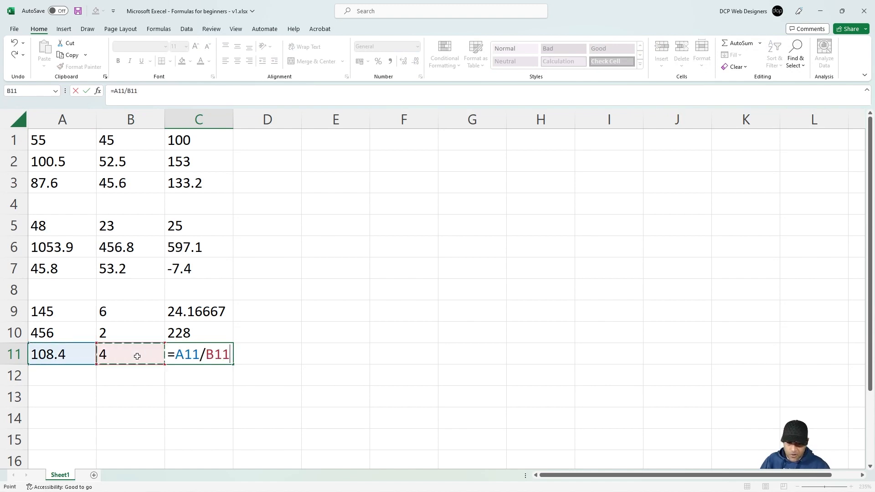
key("Return")
left_click(206, 357)
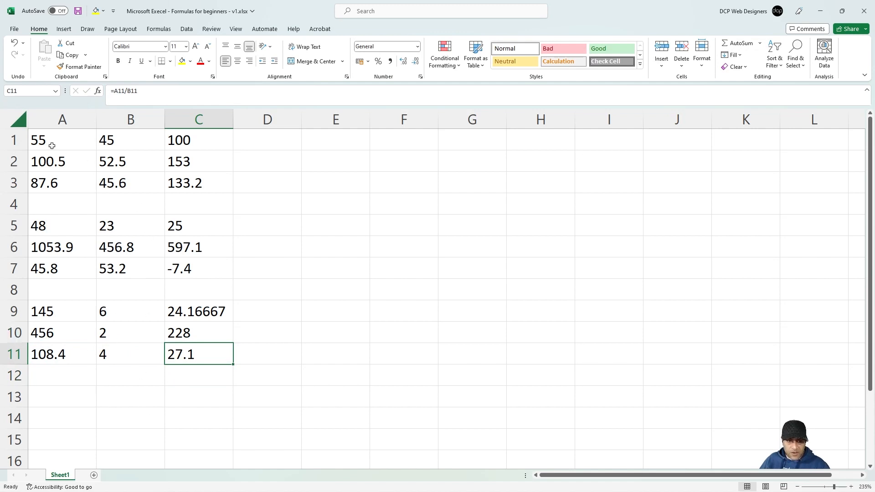
Step: Highlight the three number blocks A1:C3, A5:C7 and A9:C11 in turn
left_click_drag(52, 145, 200, 182)
left_click_drag(78, 232, 201, 269)
left_click_drag(72, 315, 199, 353)
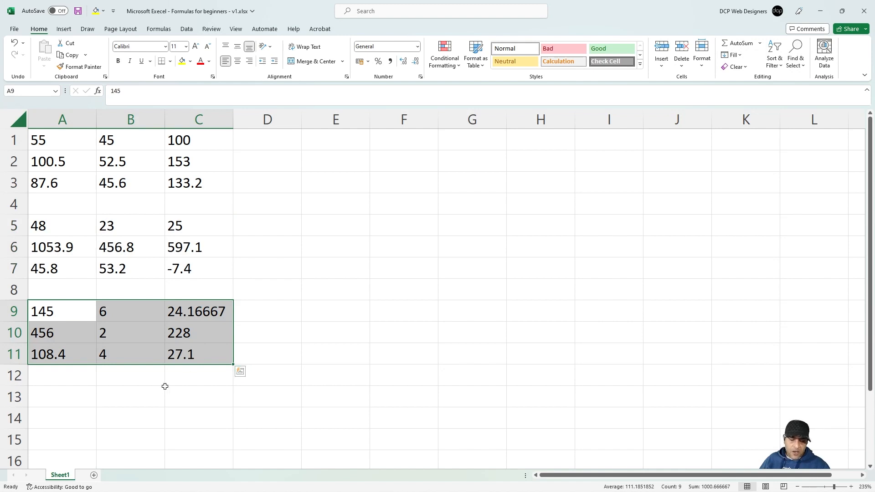
Step: Enter James in E1 and Bond in F1
left_click(79, 393)
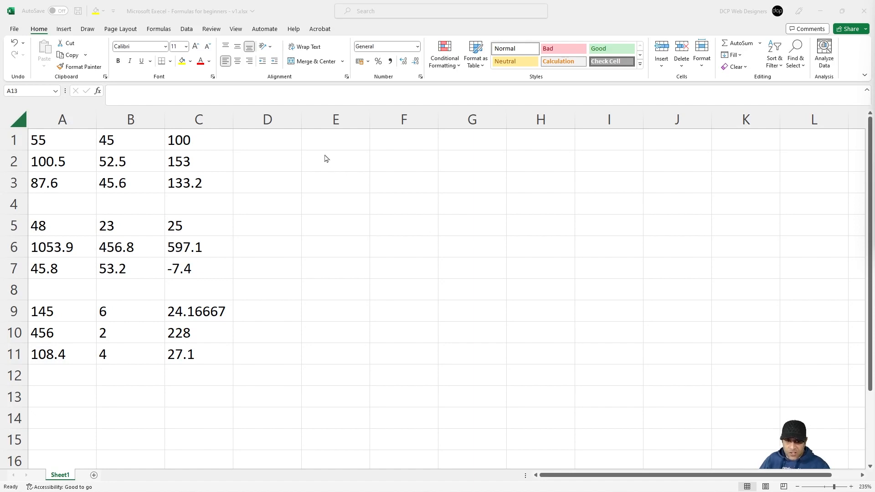
left_click(331, 139)
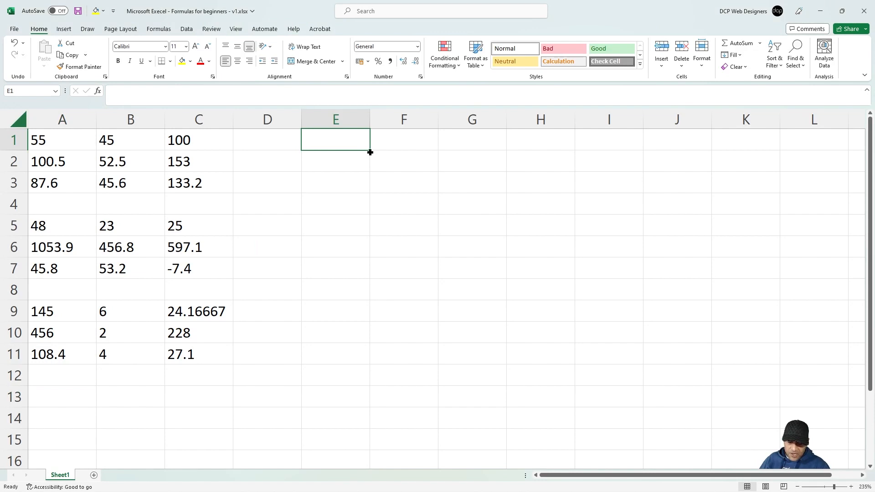
type("James")
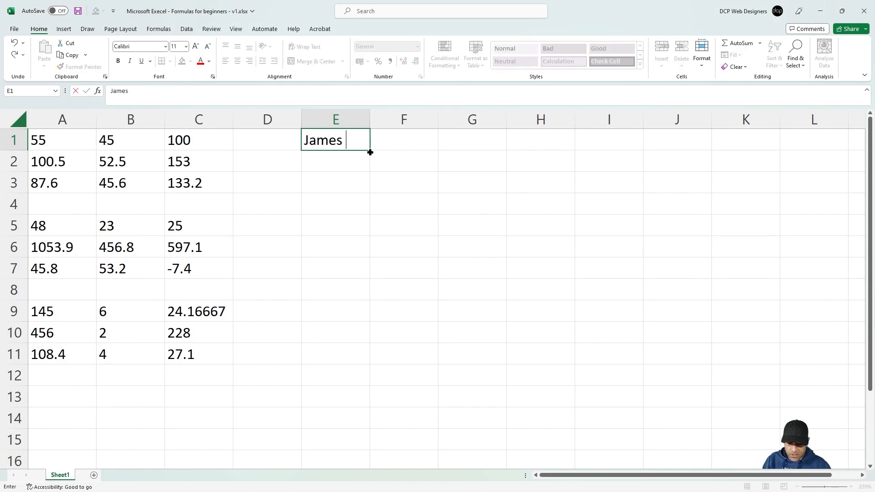
key("Tab")
type("Bond")
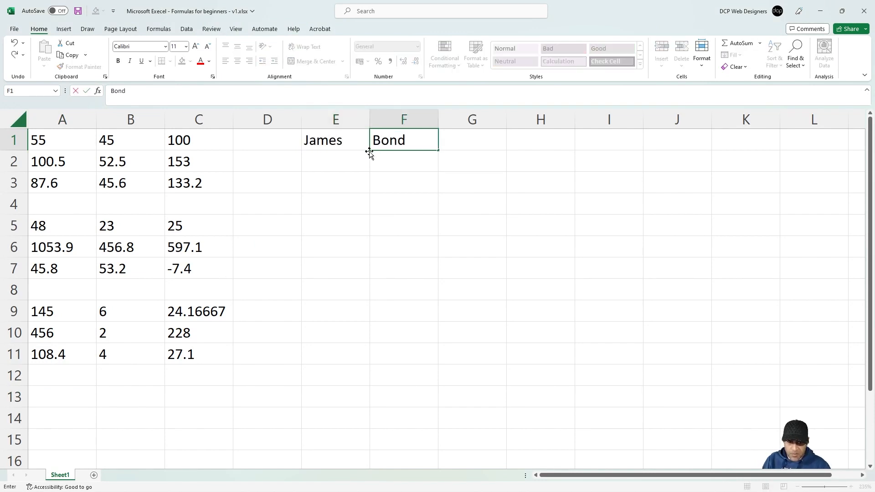
key("Return")
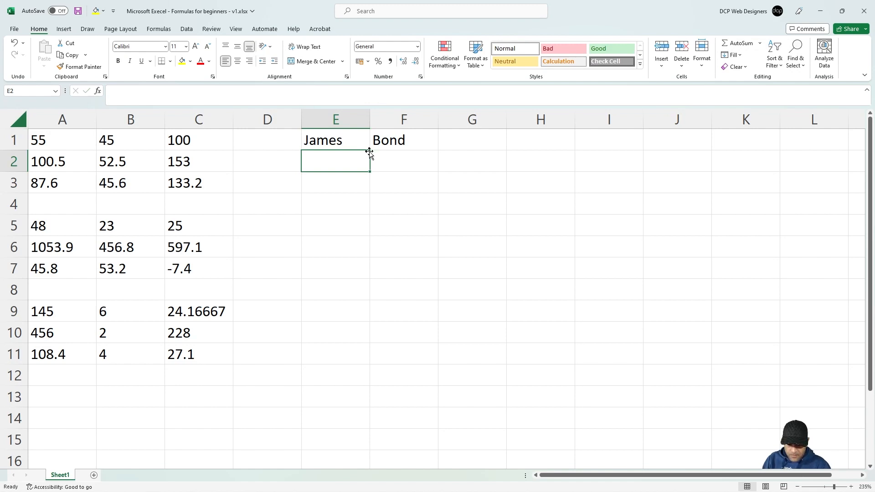
key("Tab")
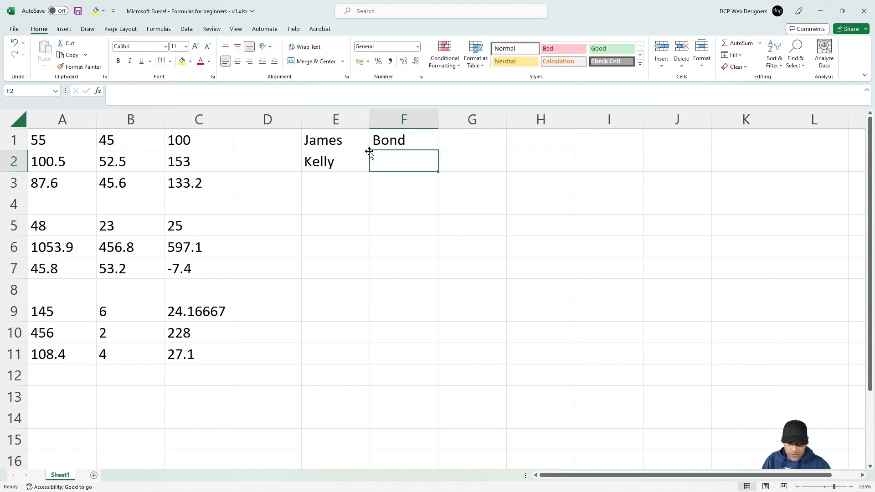
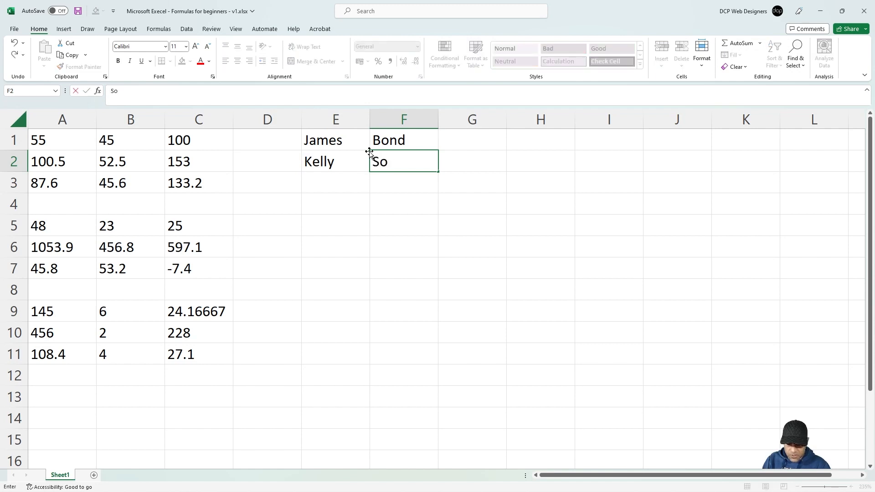
key("Return")
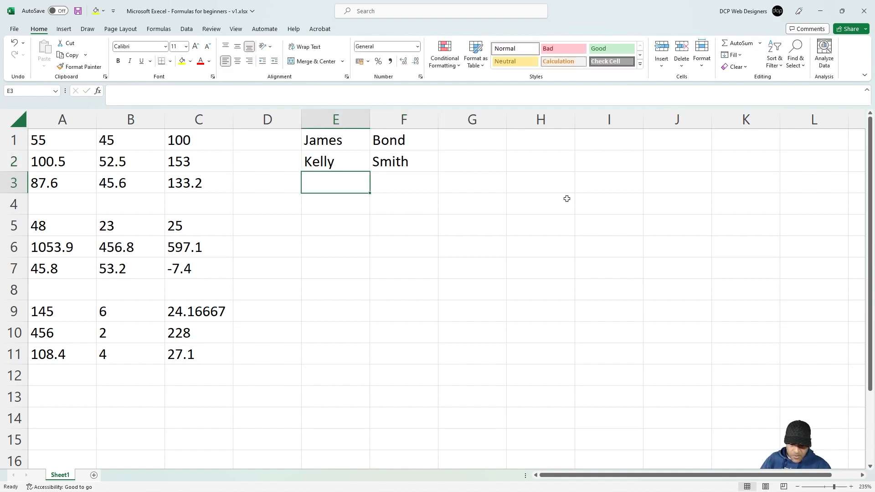
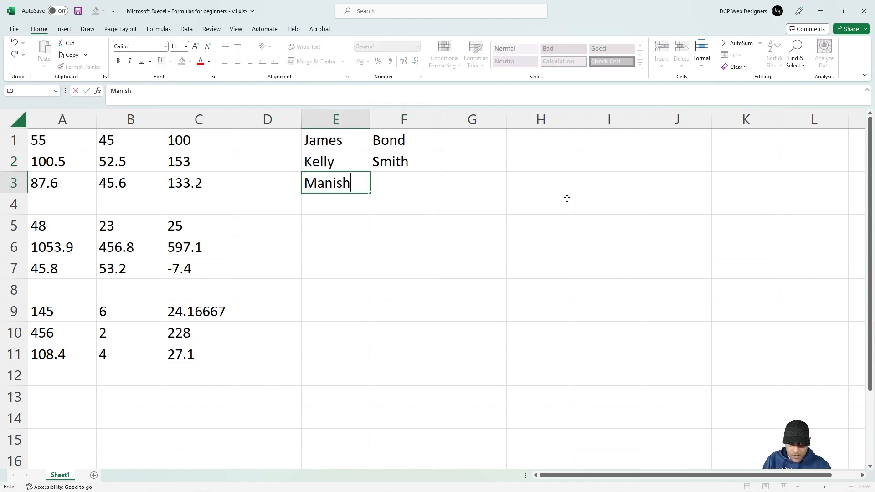
key("Tab")
key("Return")
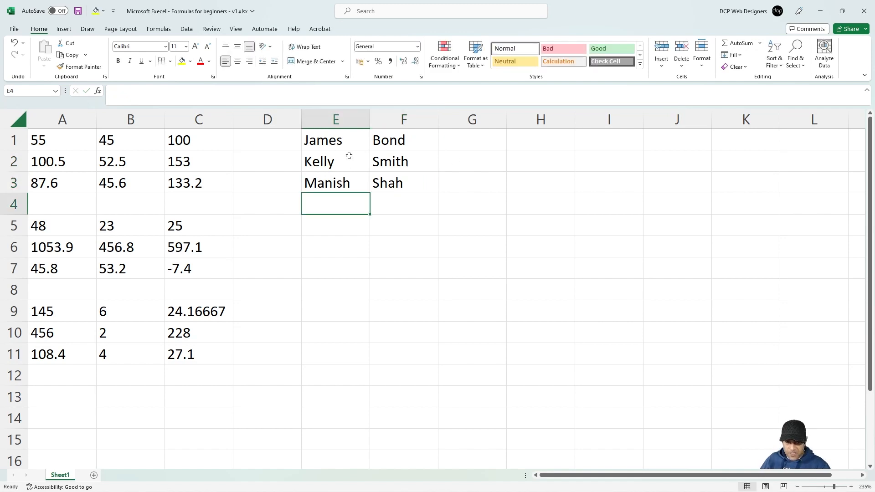
left_click(444, 145)
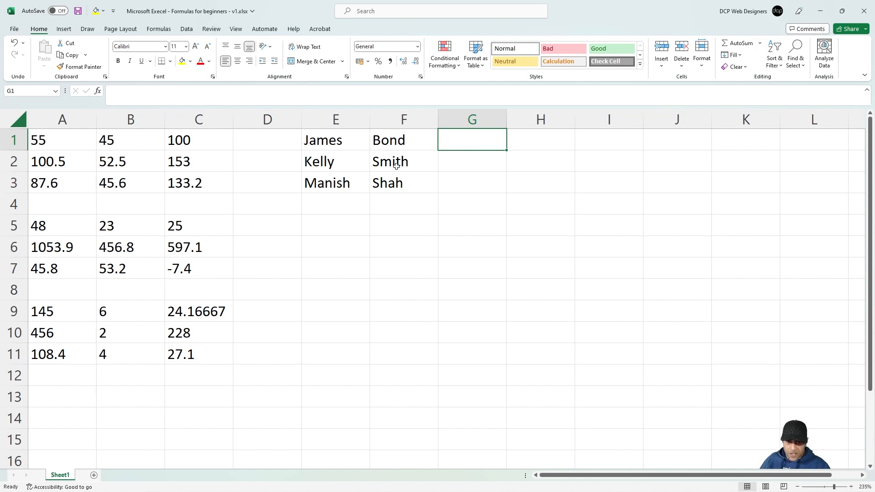
Step: Try =E1+F1 in G1, then clear it after it returns #VALUE!
double_click(477, 140)
type("=")
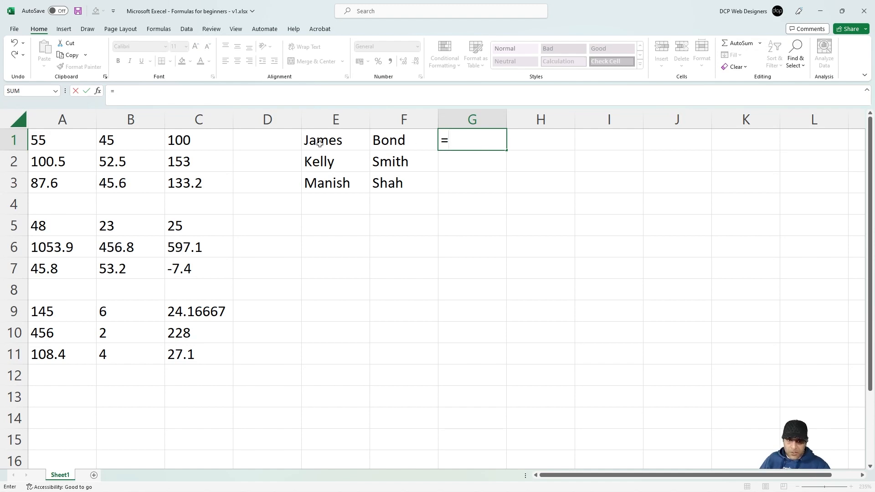
left_click(319, 144)
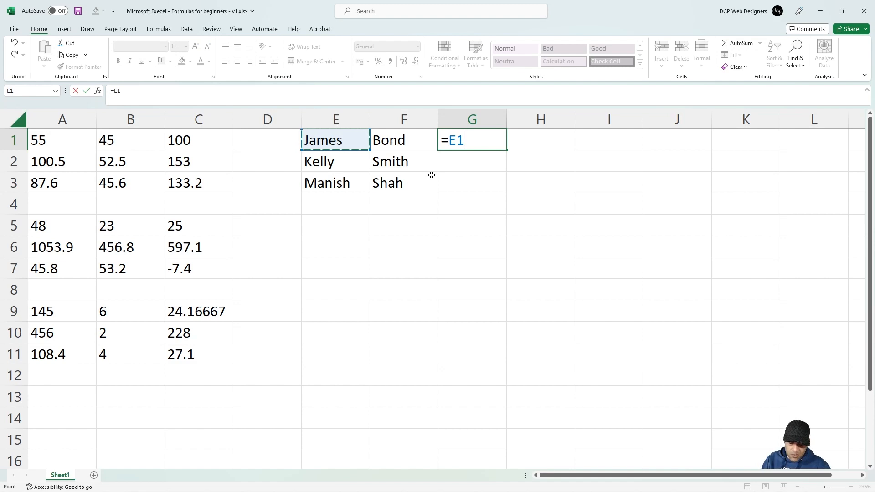
type("+")
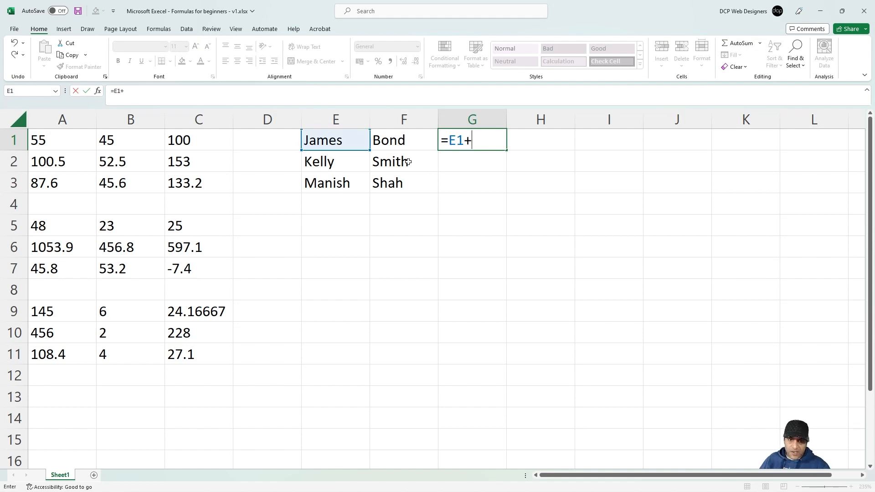
left_click(389, 142)
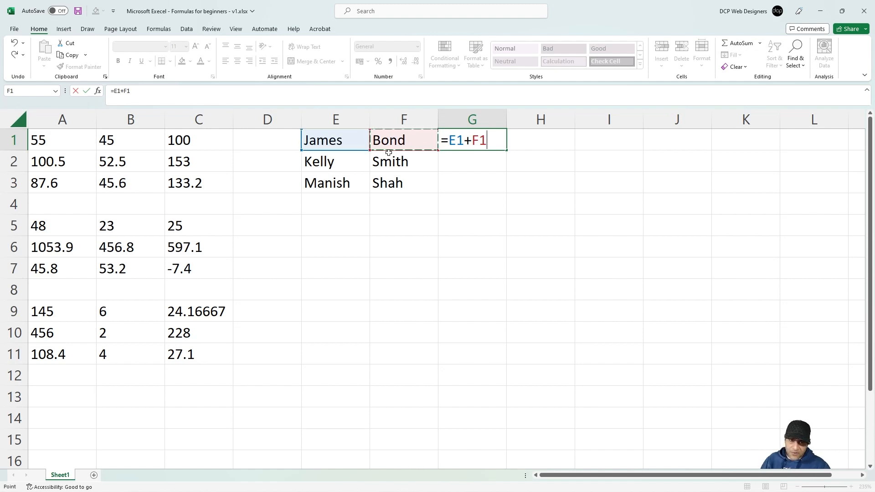
key("Return")
left_click(476, 143)
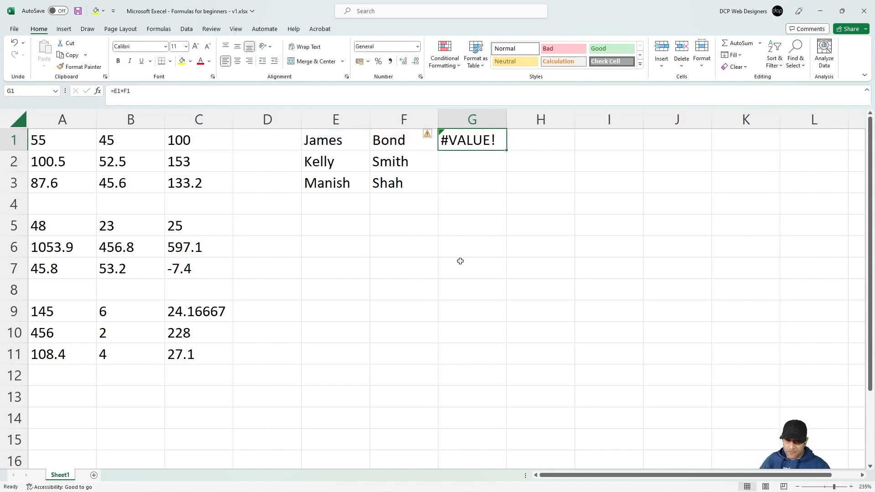
key("Delete")
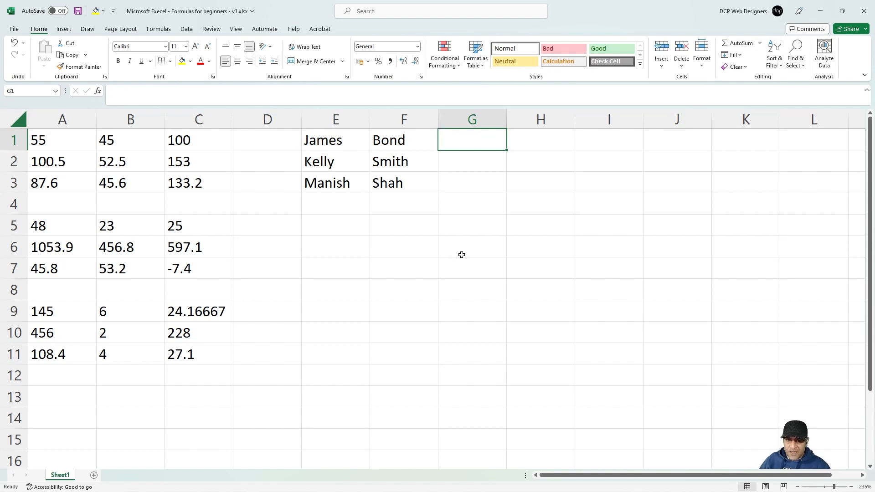
Step: Enter =E1&F1 in G1 to show JamesBond, then autofit column G and widen column H
left_click(360, 145)
left_click(397, 141)
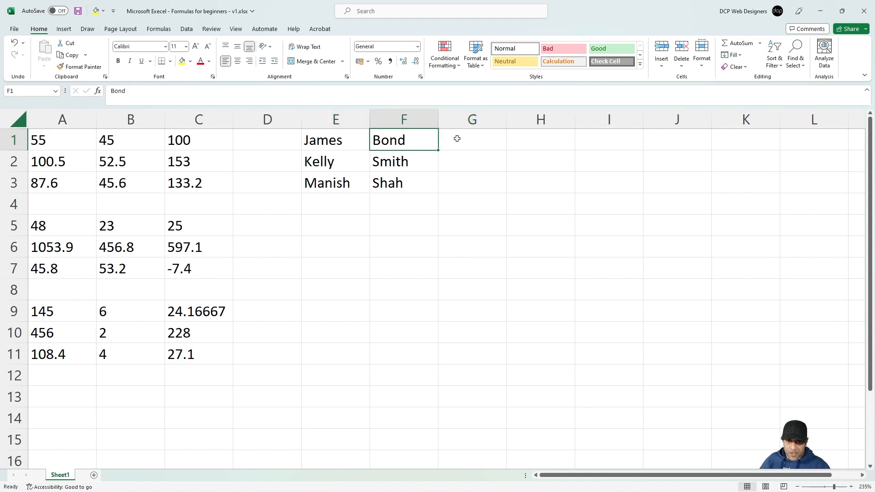
left_click(473, 145)
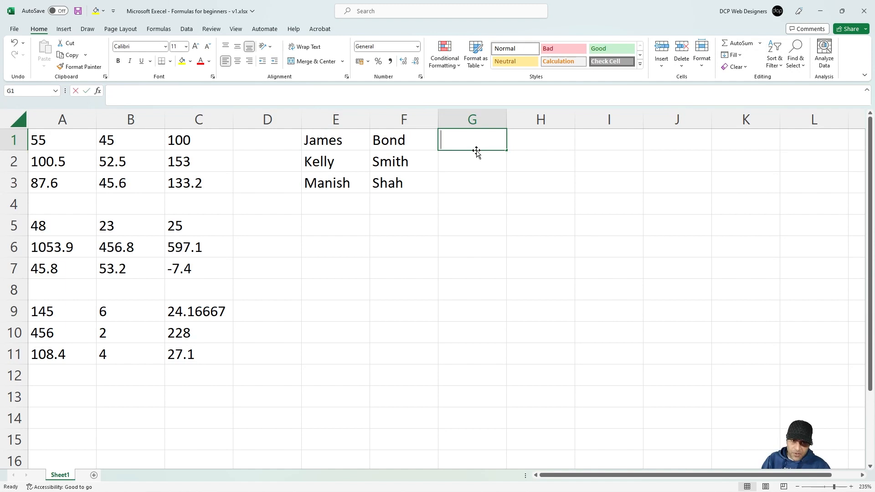
type("=")
left_click(334, 141)
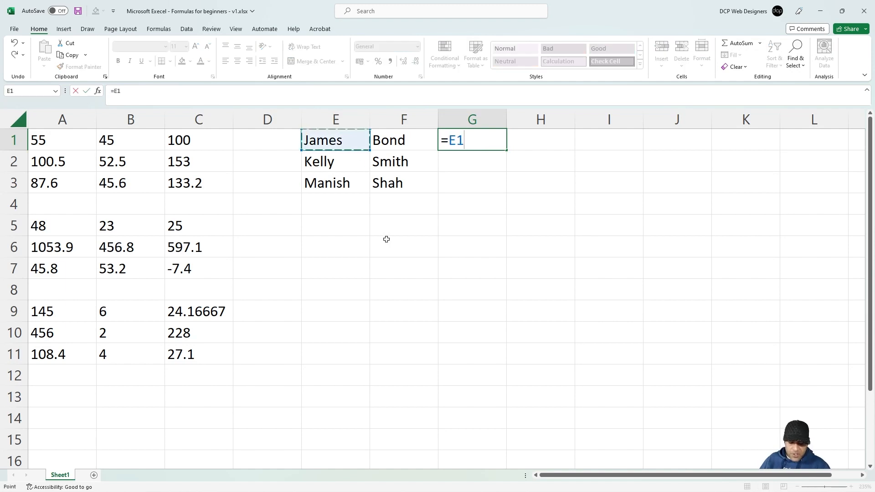
type("&")
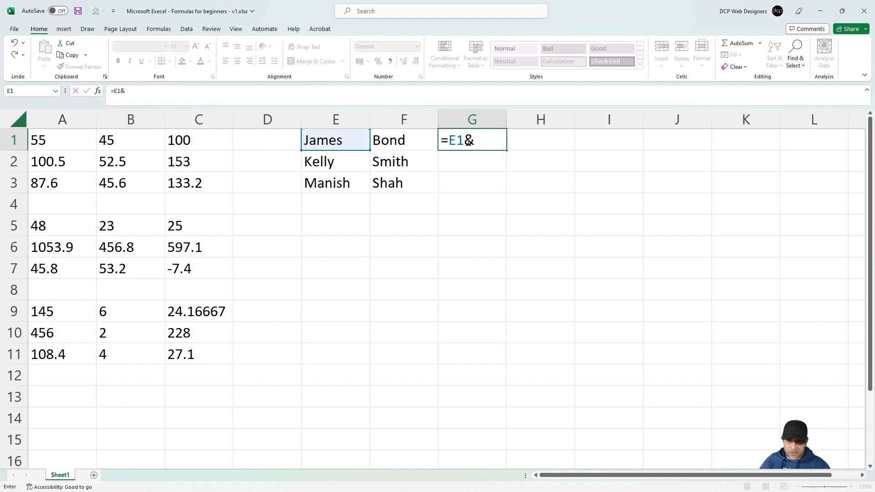
left_click(401, 143)
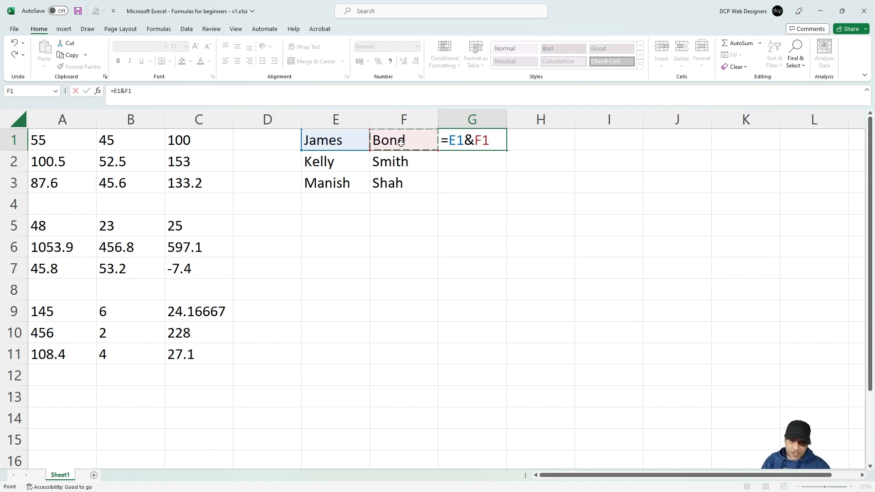
key("Return")
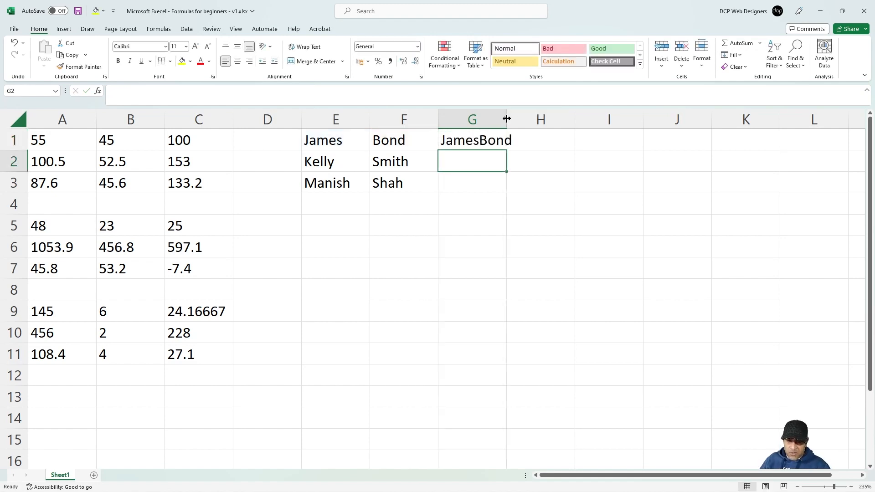
double_click(507, 118)
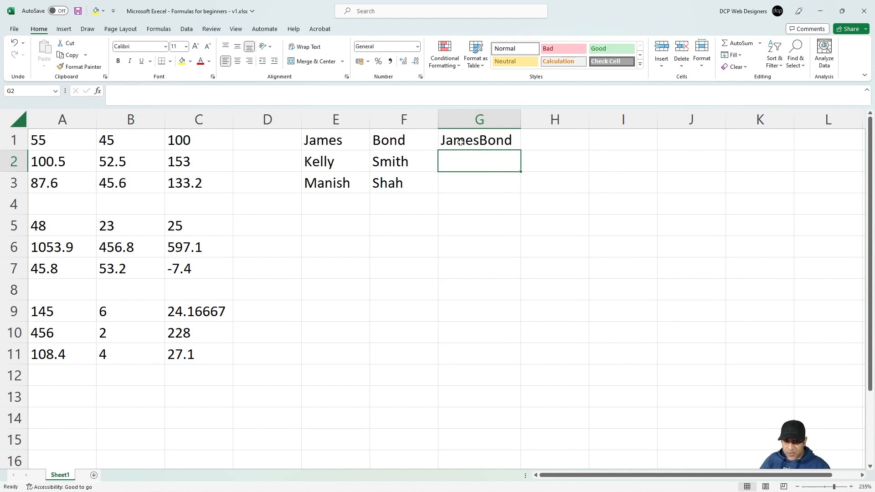
left_click(447, 140)
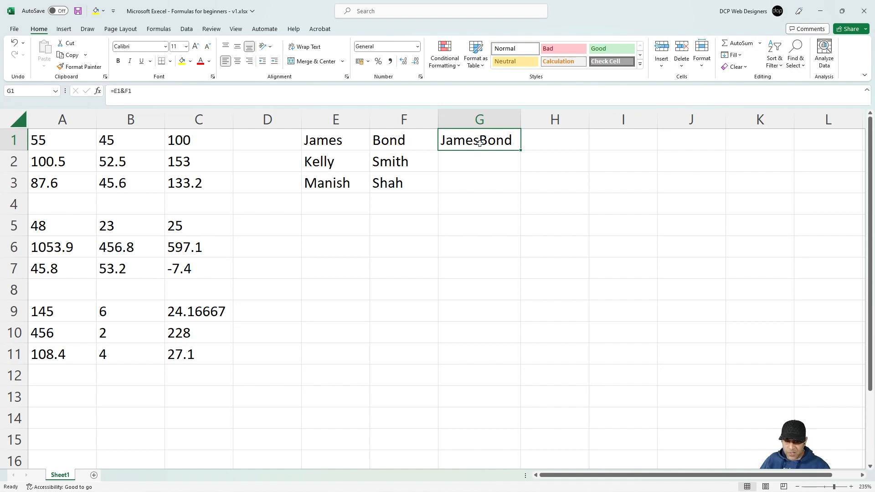
left_click_drag(589, 120, 637, 119)
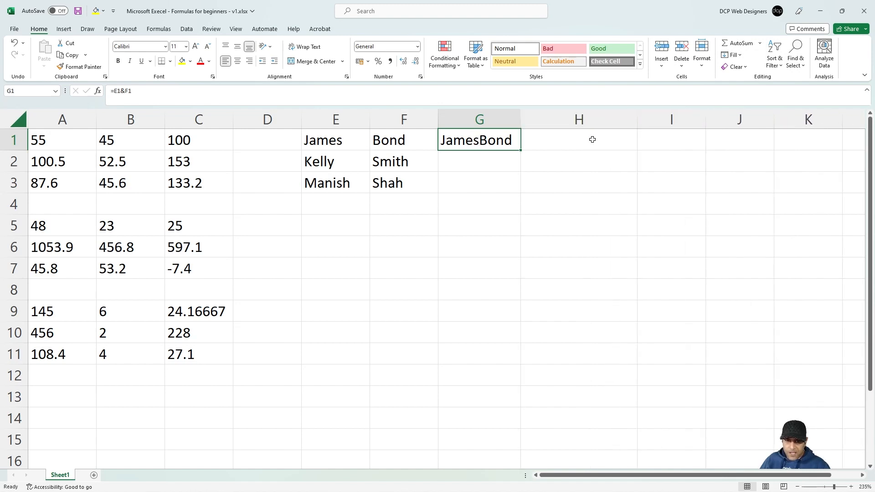
left_click(592, 140)
Step: Enter =E1&" "&F1 in H1 so it displays James Bond
type("=")
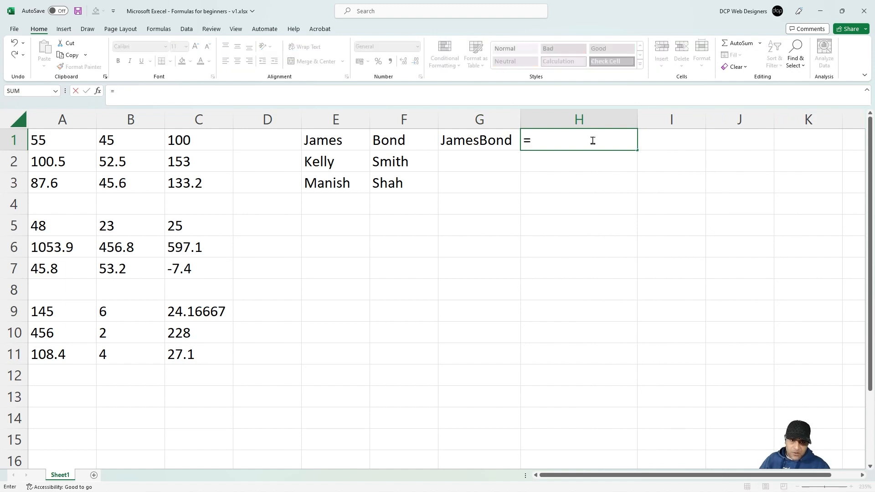
left_click(326, 141)
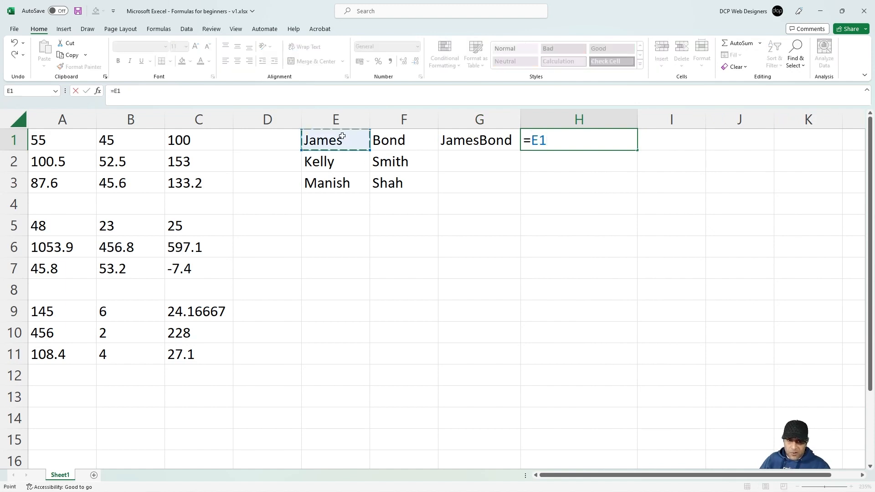
type("&")
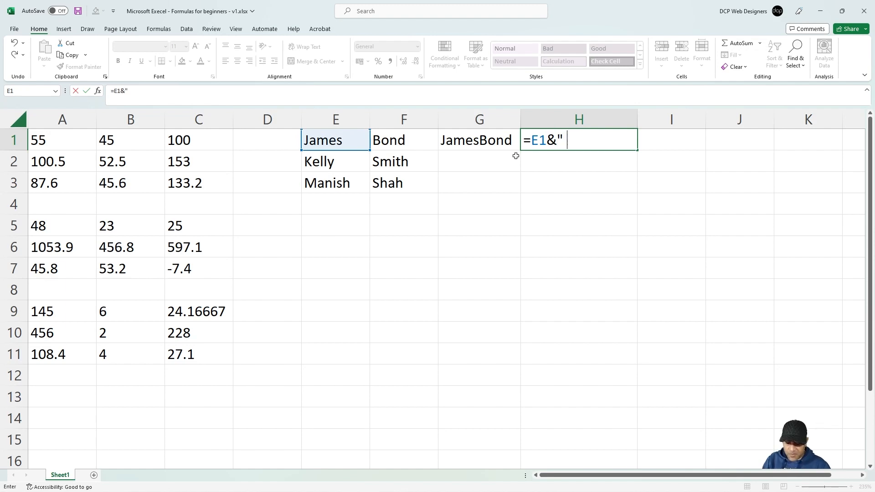
type("\" \"")
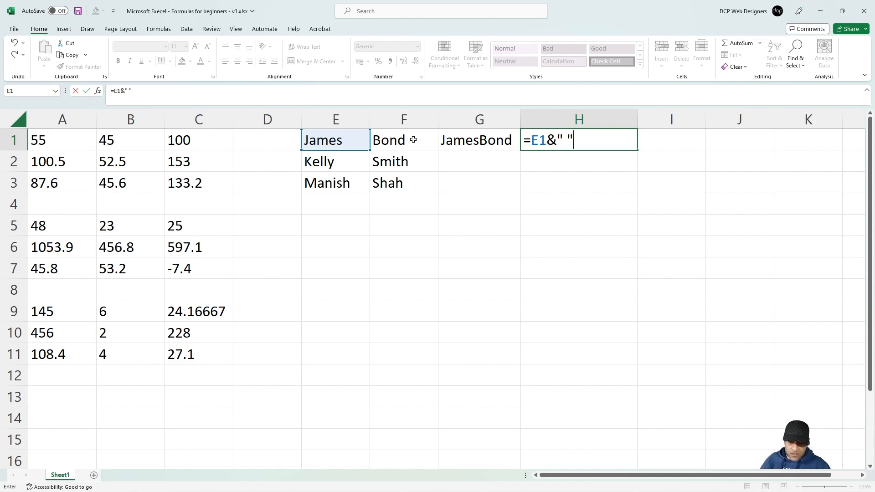
type("&")
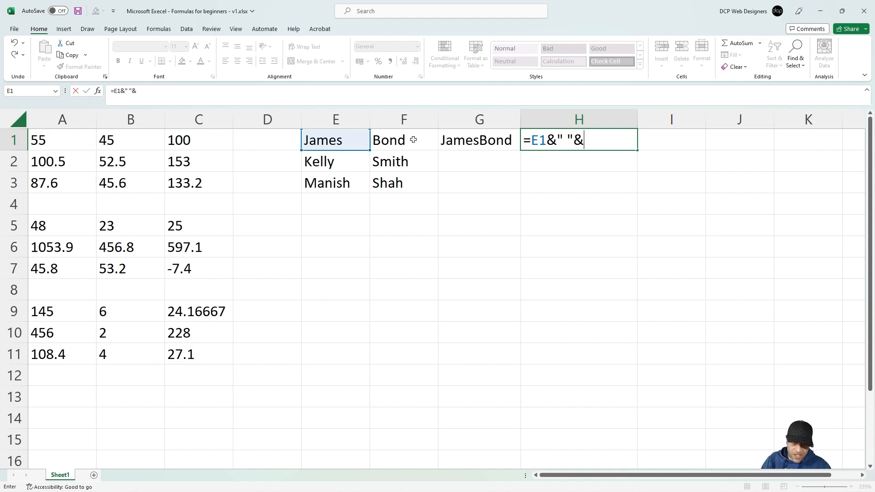
left_click(412, 140)
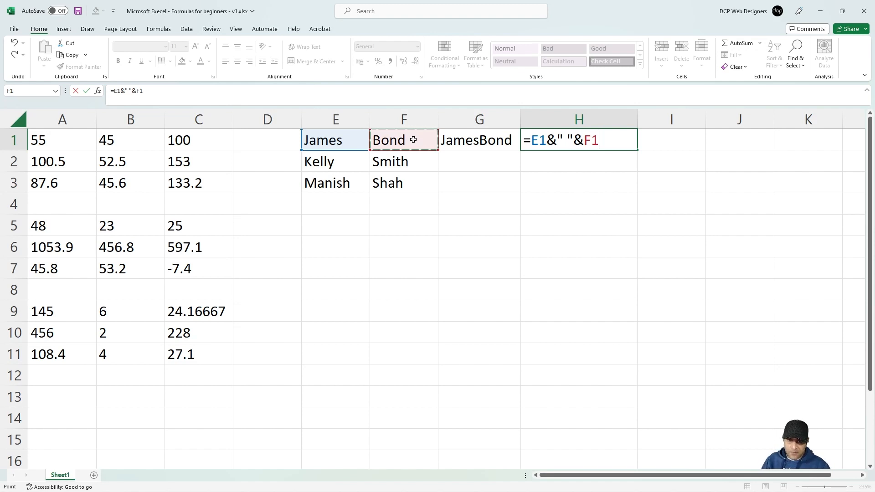
key("Return")
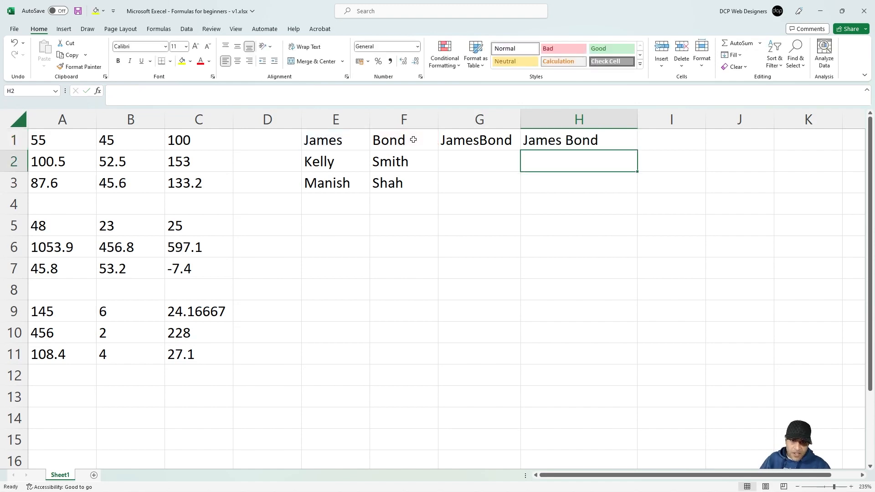
Step: Fill the G1:H1 name formulas down to row 3 and autofit columns G and H
left_click(578, 140)
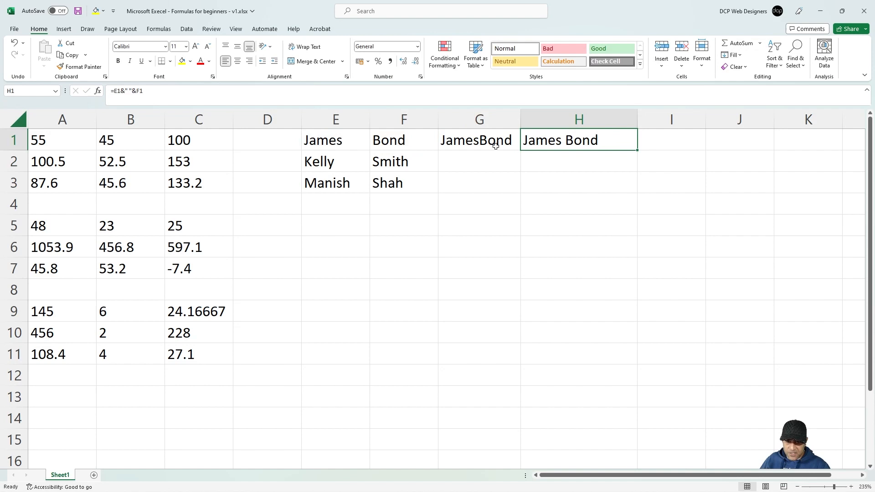
left_click_drag(492, 144, 523, 140)
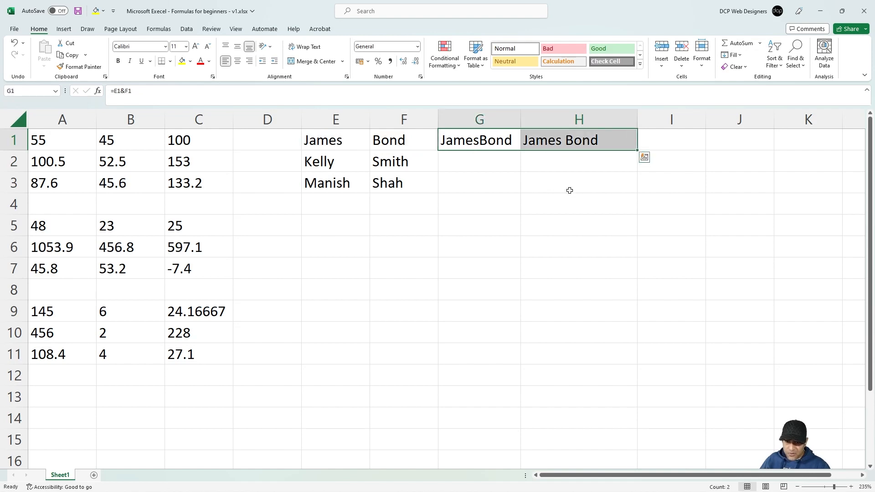
left_click_drag(637, 151, 636, 193)
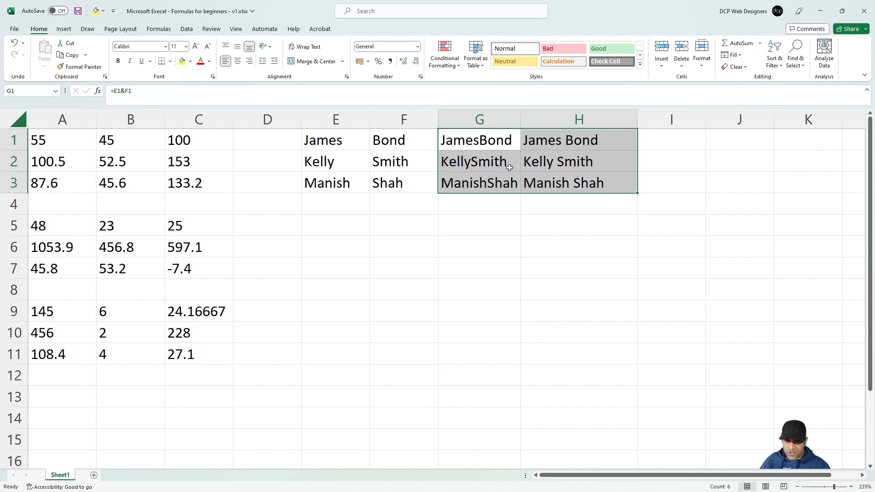
double_click(520, 120)
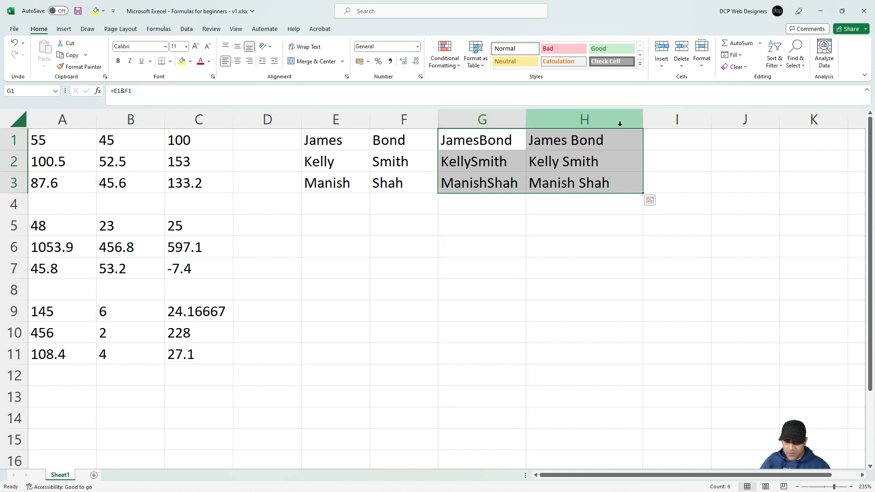
double_click(642, 119)
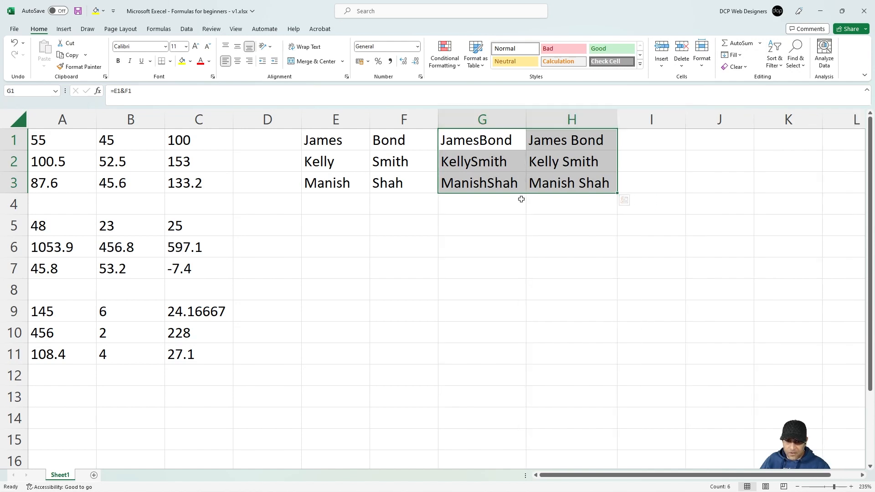
Step: Select the name ranges E1:E3, F1:F3 and H1:H3 to review the lists
left_click_drag(547, 141, 554, 185)
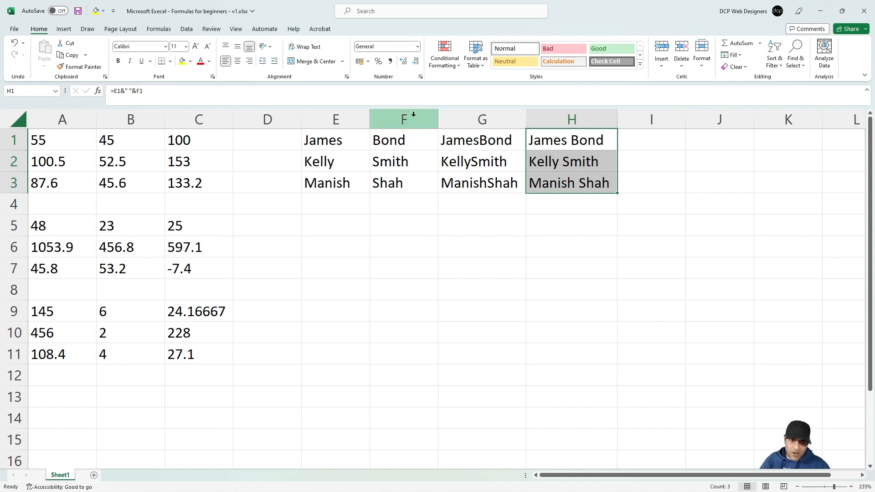
left_click_drag(332, 140, 331, 182)
left_click(381, 149)
left_click_drag(380, 149, 383, 175)
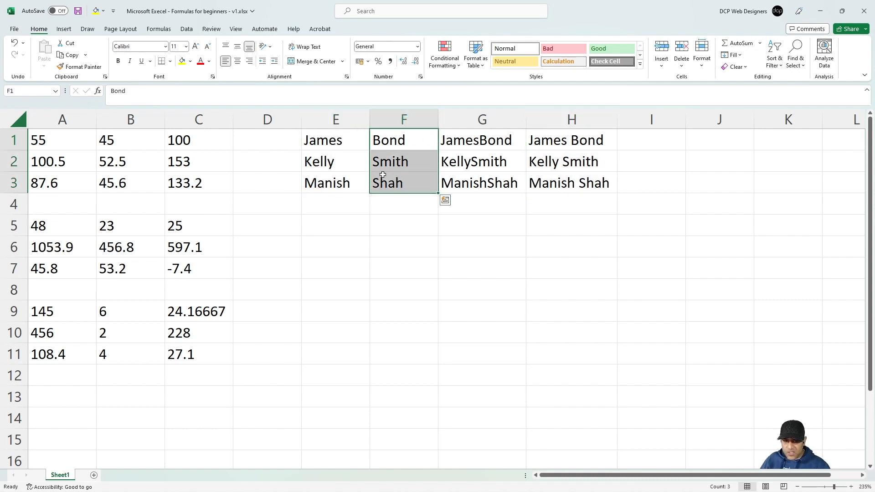
left_click_drag(551, 139, 549, 194)
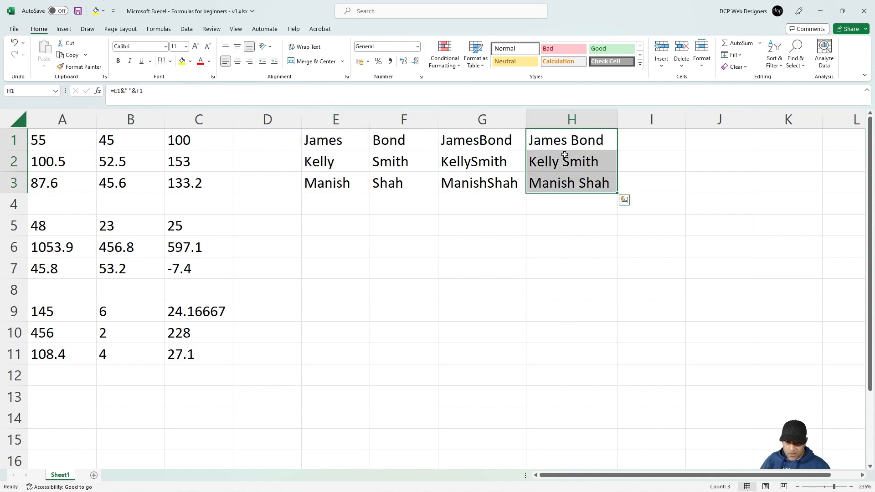
left_click(354, 225)
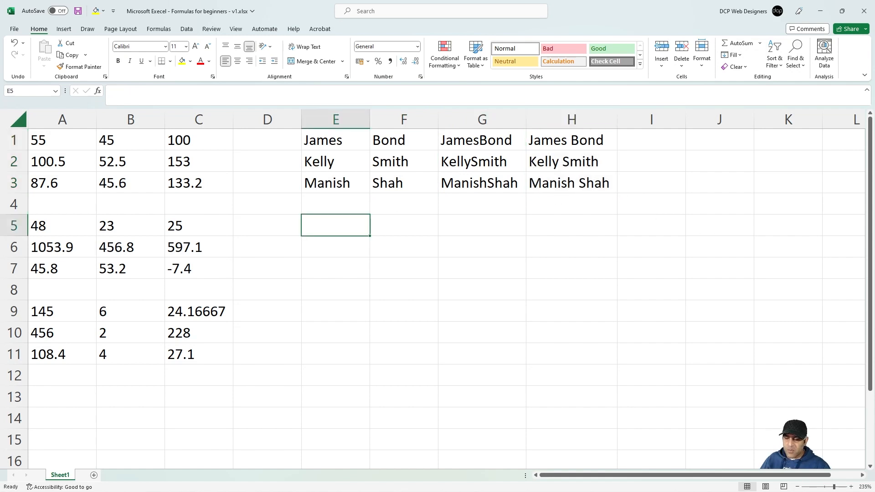
Step: Copy the six names in E1:F3 and paste them into E5:F7
key("alt+Tab")
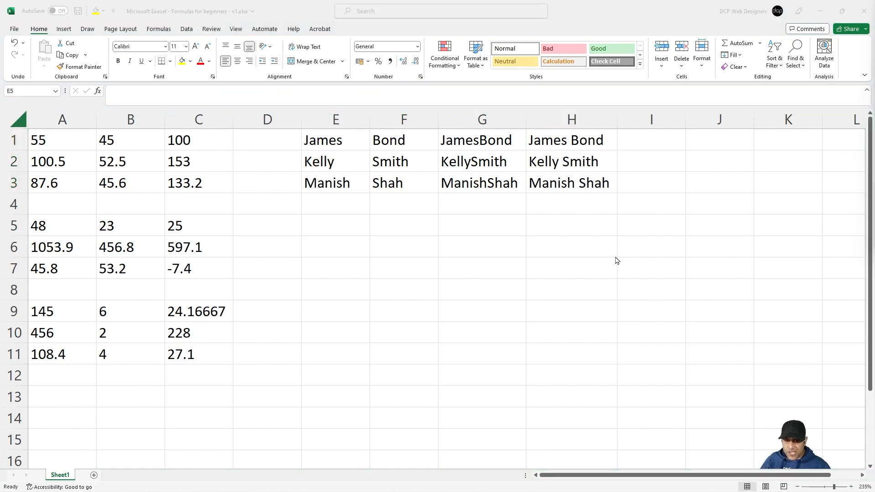
key("alt+Tab")
left_click_drag(337, 141, 387, 182)
left_click(343, 142)
left_click_drag(343, 142, 385, 184)
key("ctrl+c")
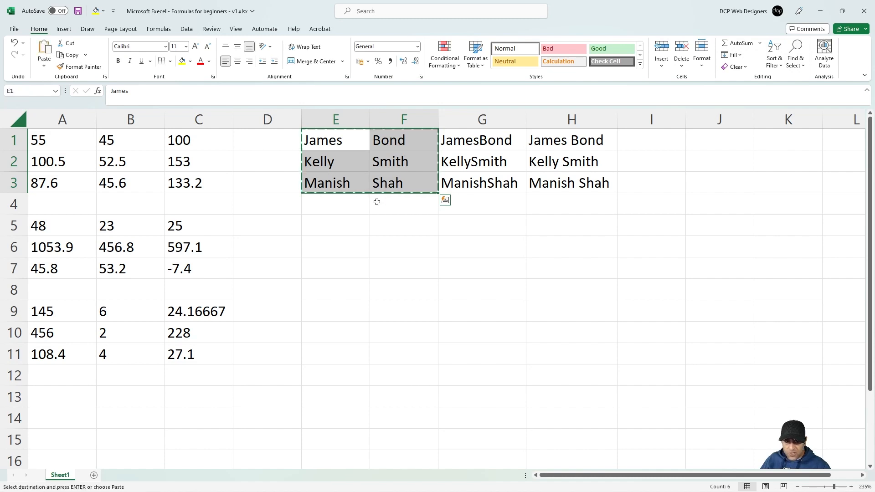
left_click(333, 224)
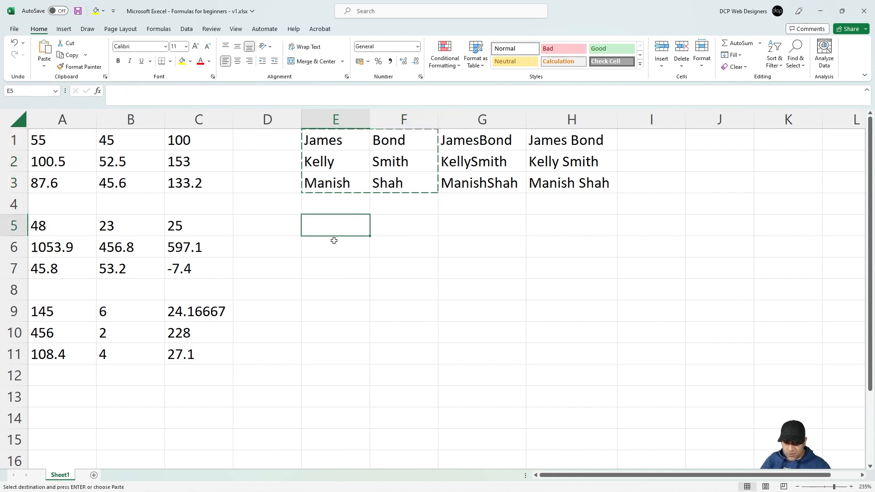
key("ctrl+v")
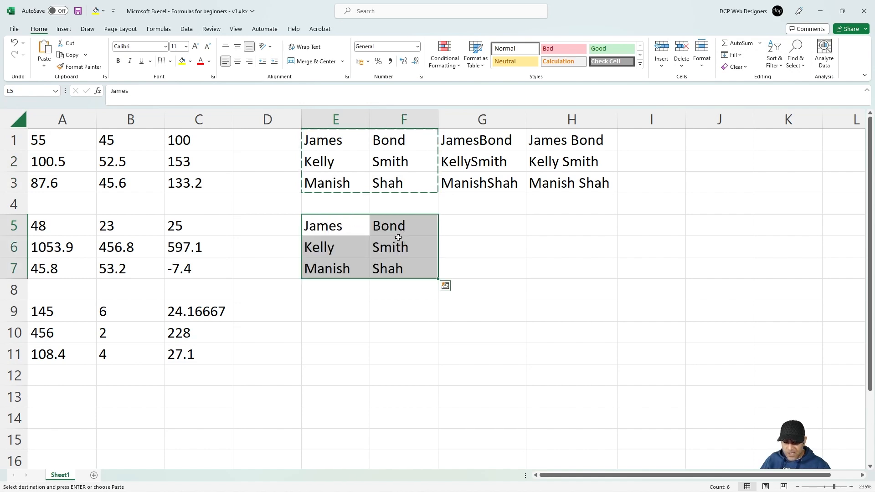
key("Escape")
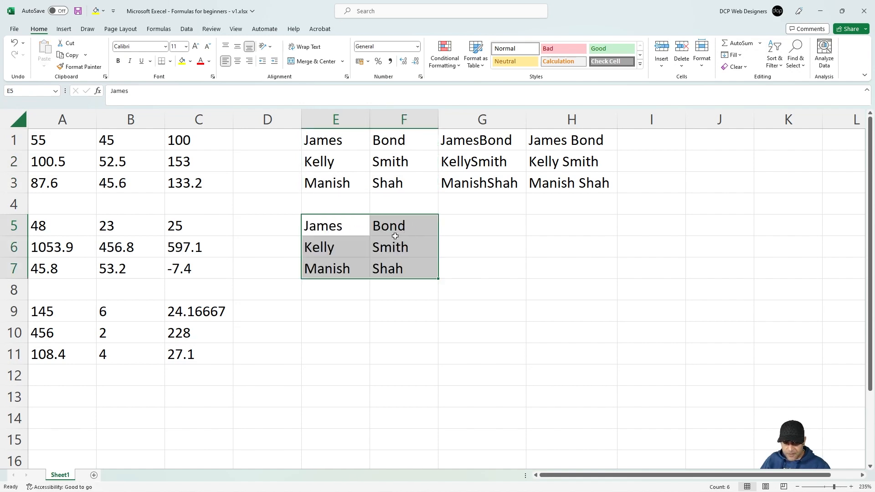
left_click(454, 230)
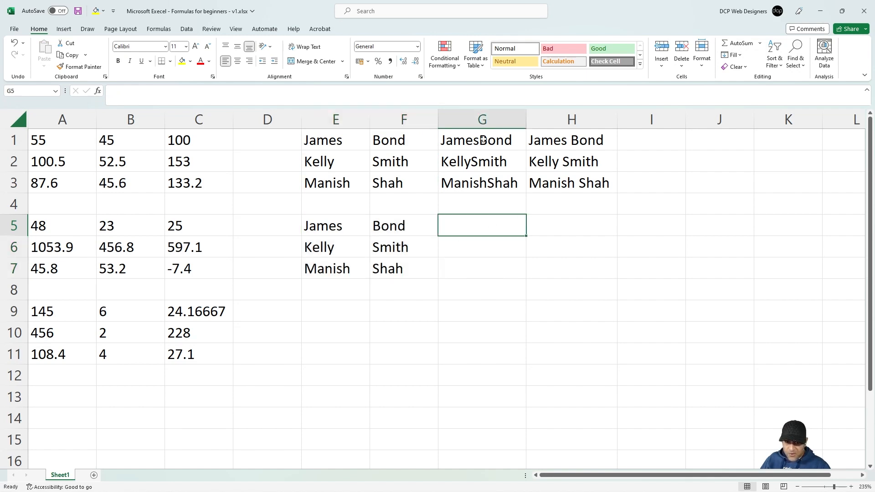
Step: Enter =E5&F5 in G5 to show JamesBond
left_click_drag(484, 143, 483, 182)
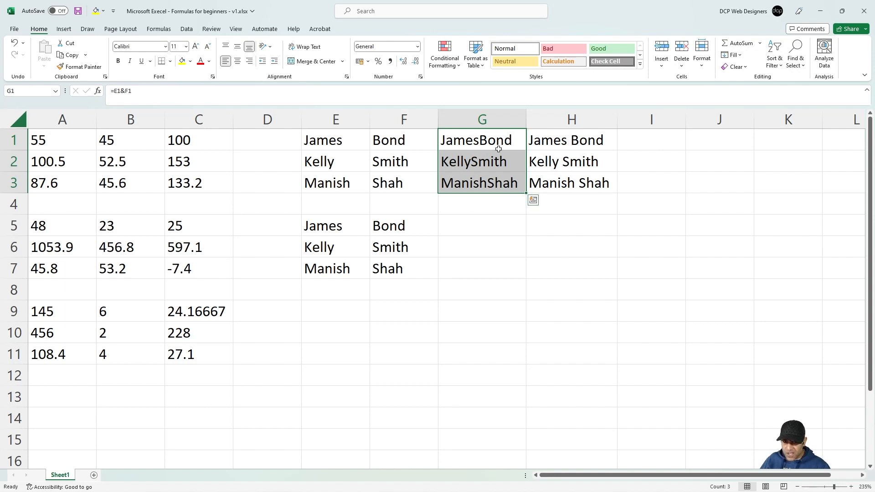
left_click(468, 228)
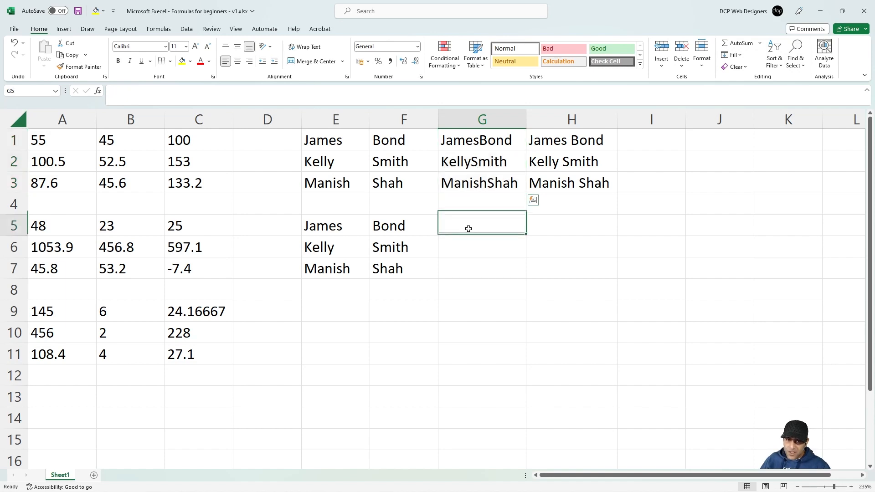
left_click(483, 181)
left_click(474, 224)
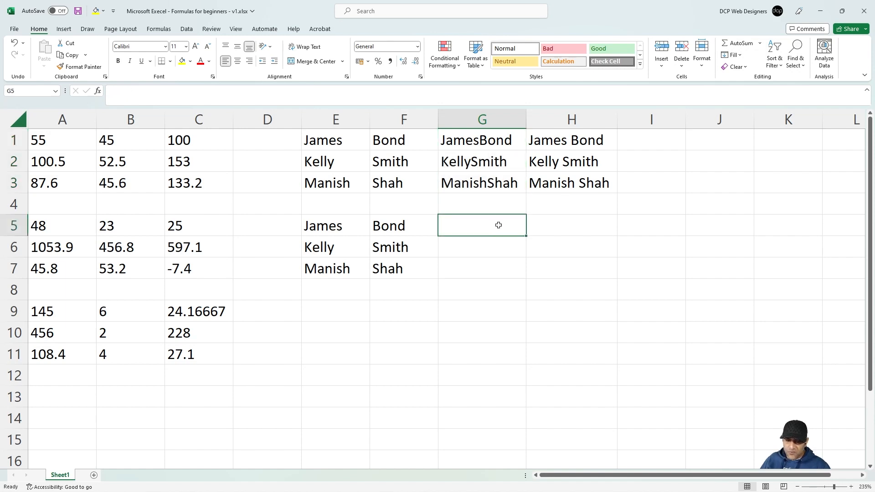
type("=")
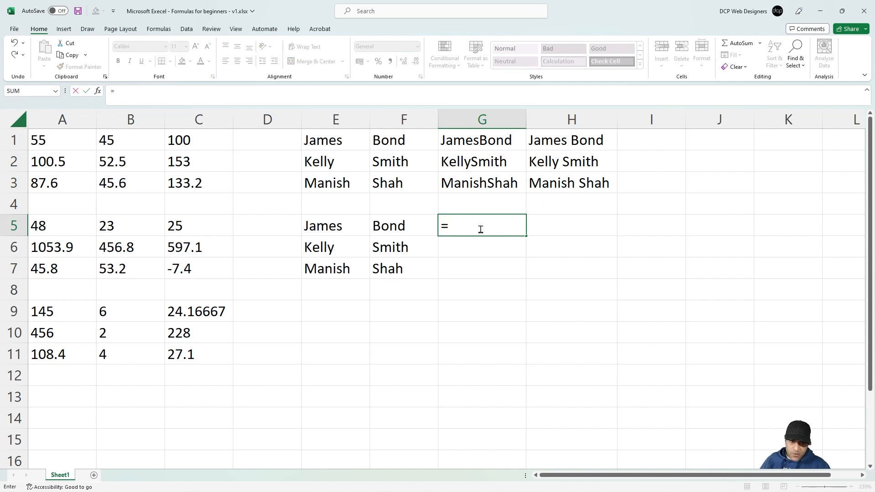
left_click(335, 229)
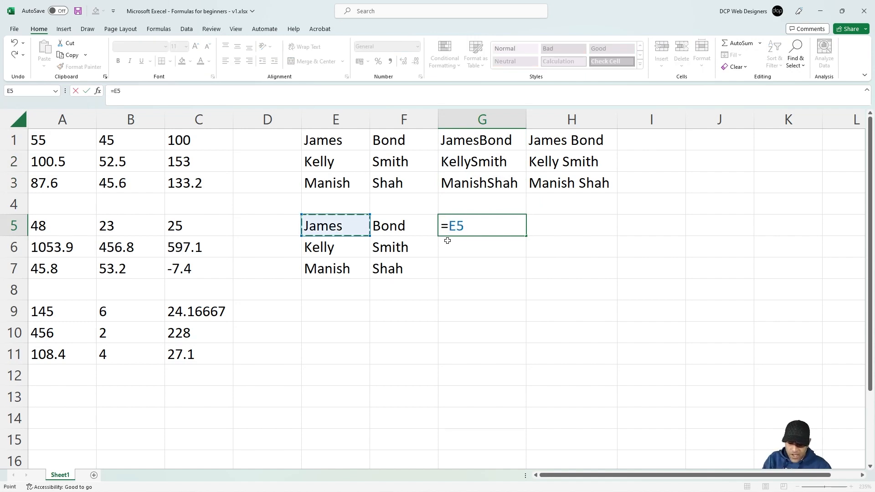
type("%")
key("BackSpace")
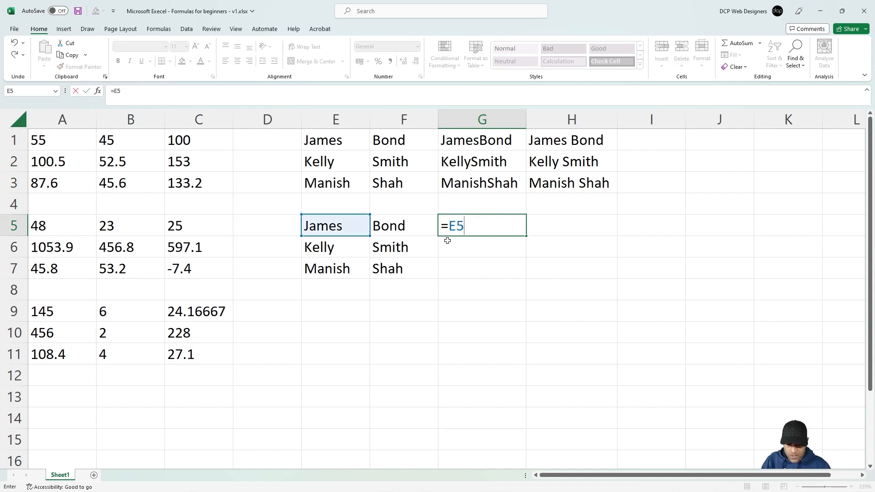
type("&")
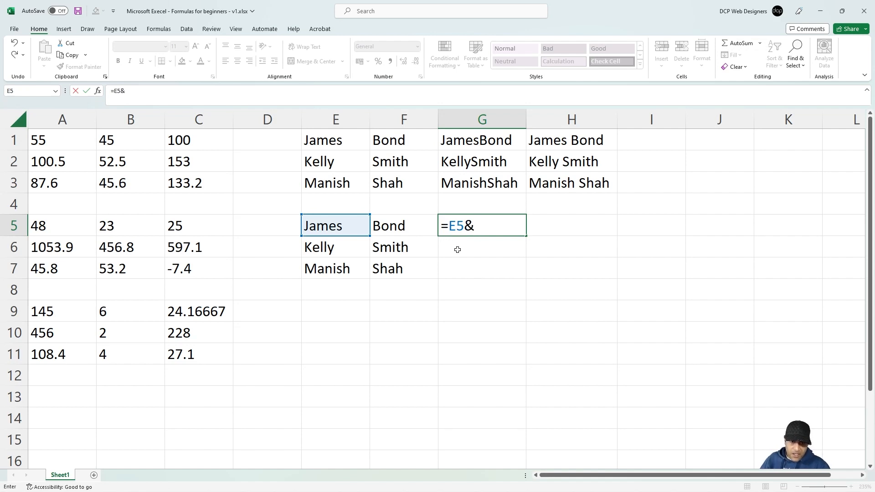
left_click(386, 229)
key("Return")
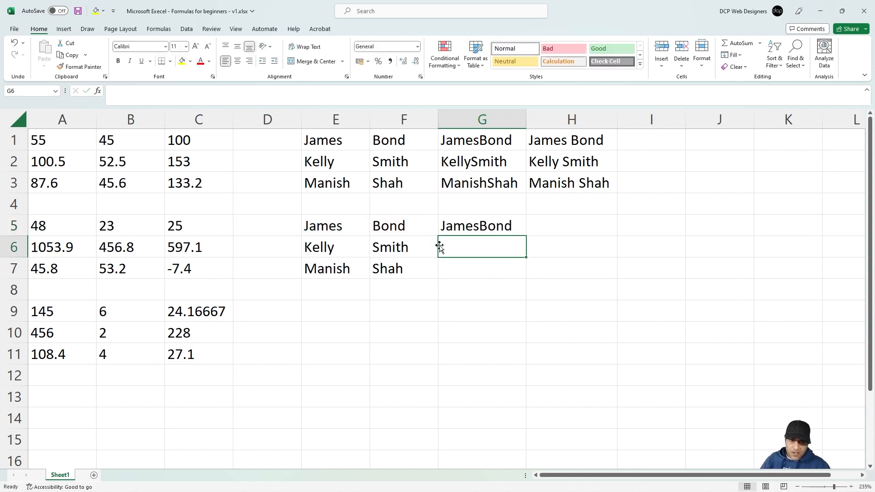
left_click(492, 221)
left_click_drag(525, 235, 528, 278)
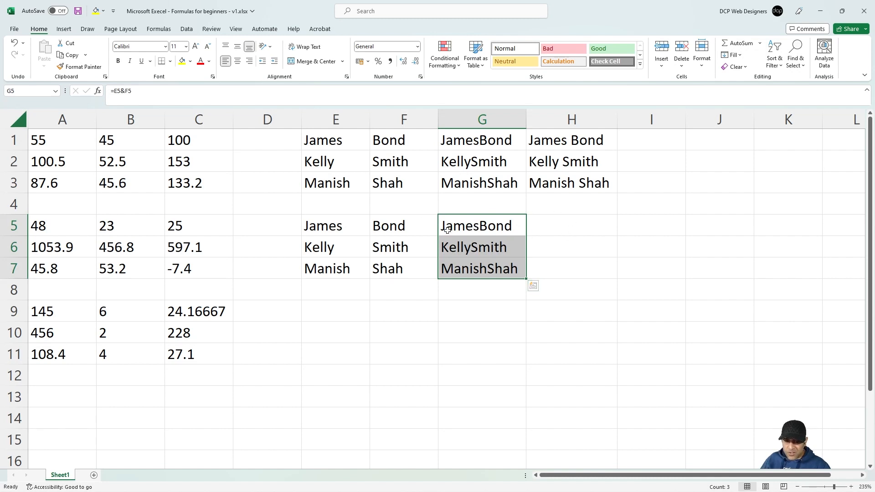
left_click(536, 227)
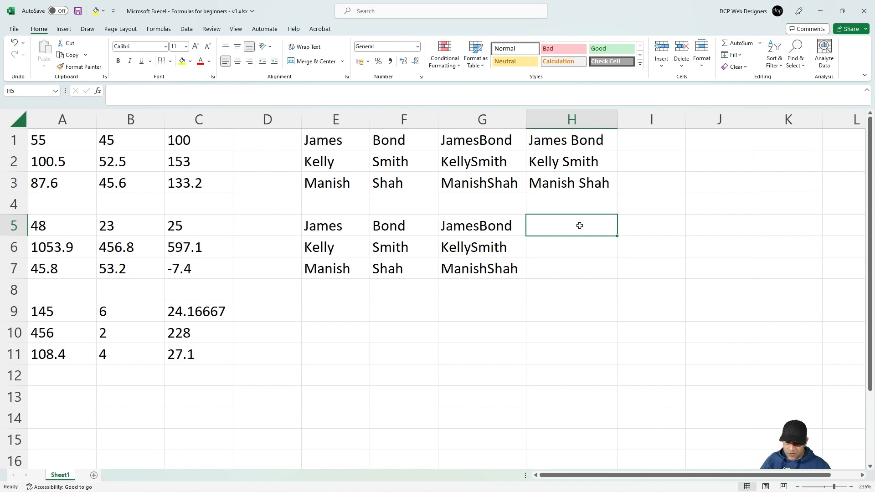
type("@")
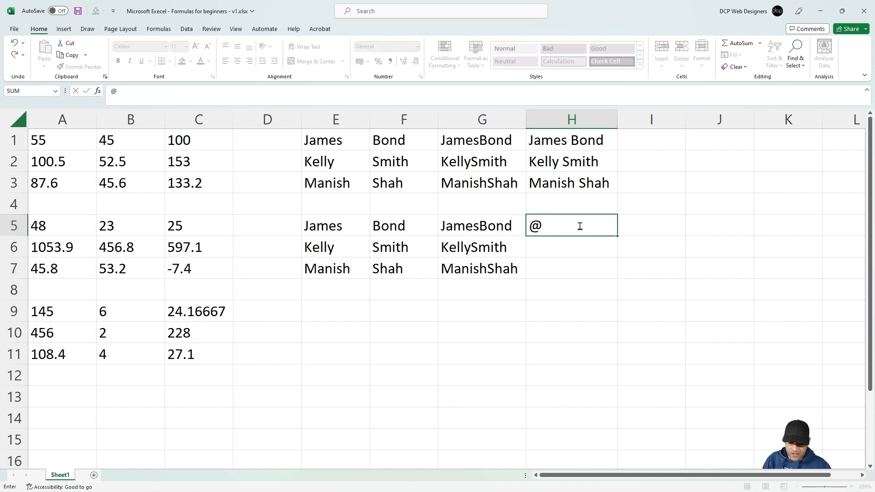
type("dcpweb.co.uk")
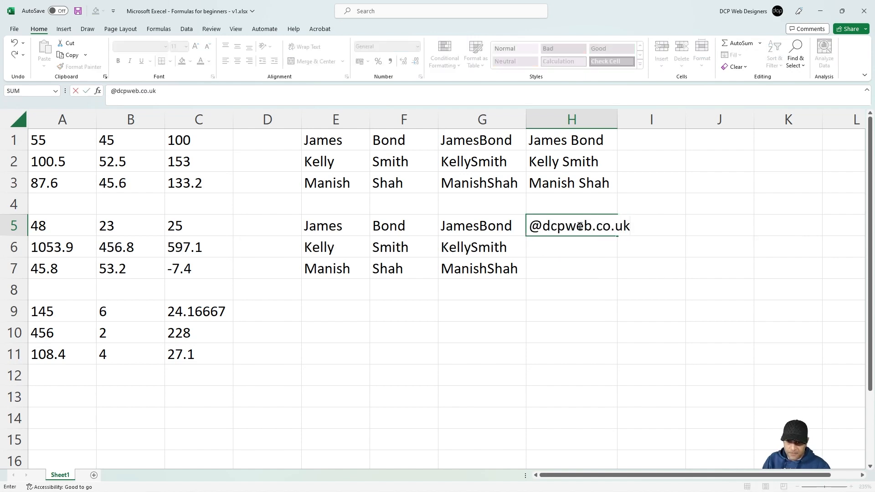
key("Return")
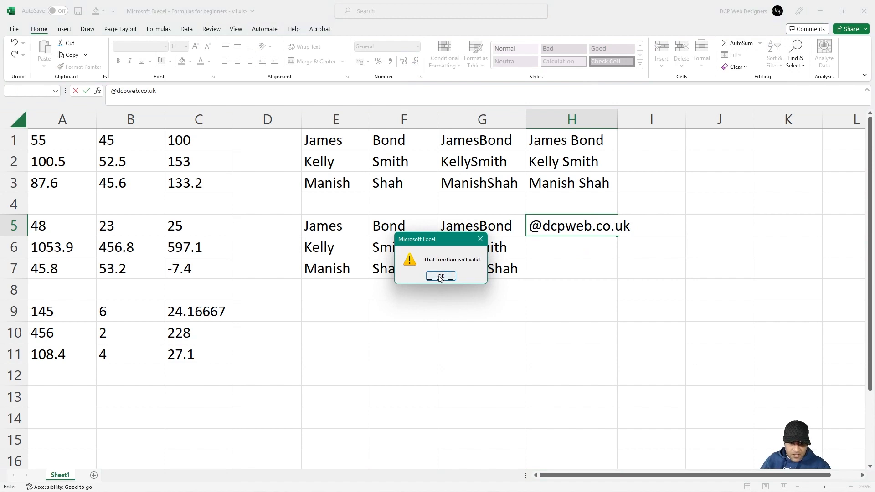
left_click(440, 277)
type("=")
left_click(567, 256)
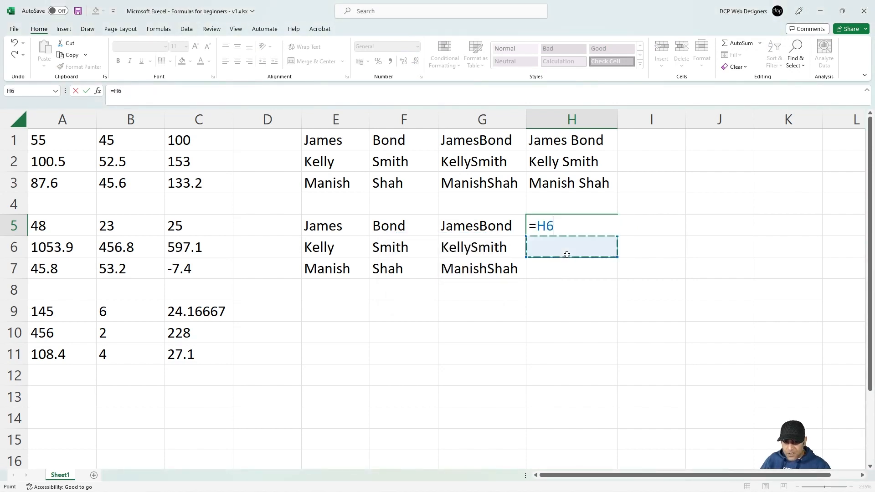
key("Escape")
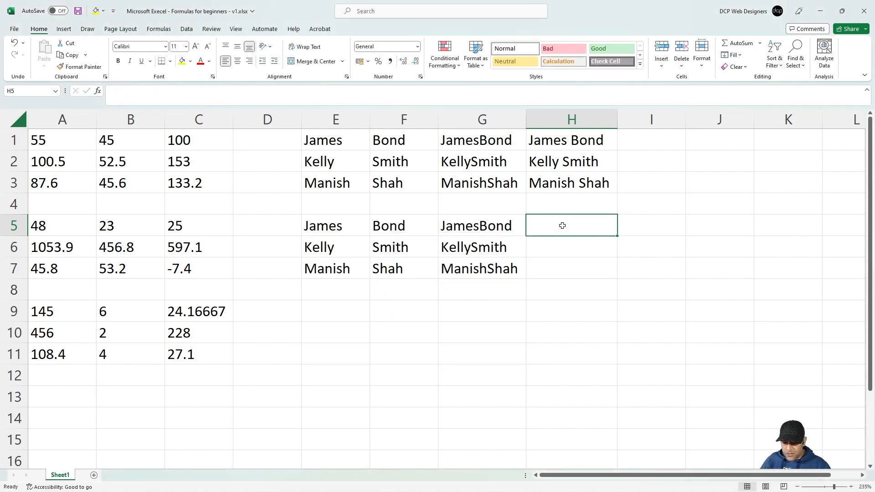
Step: Widen column H and set H5:H7 to the Text number format
left_click_drag(616, 118, 645, 118)
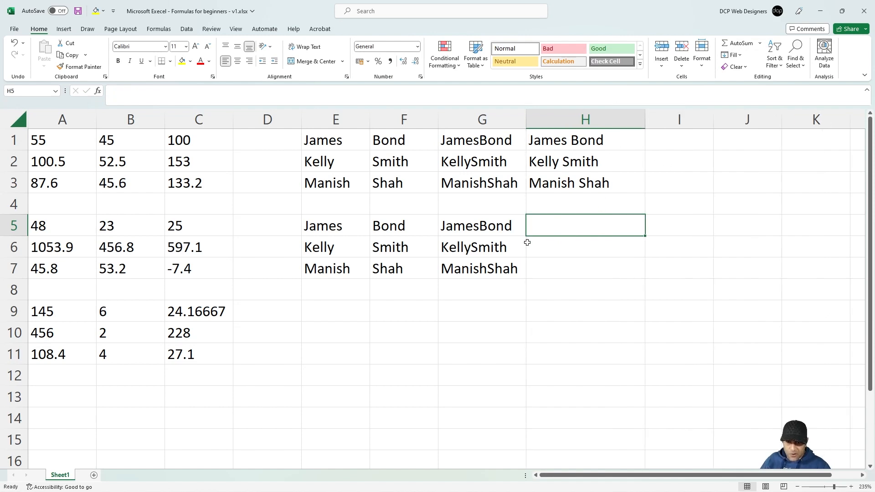
left_click_drag(550, 220, 553, 269)
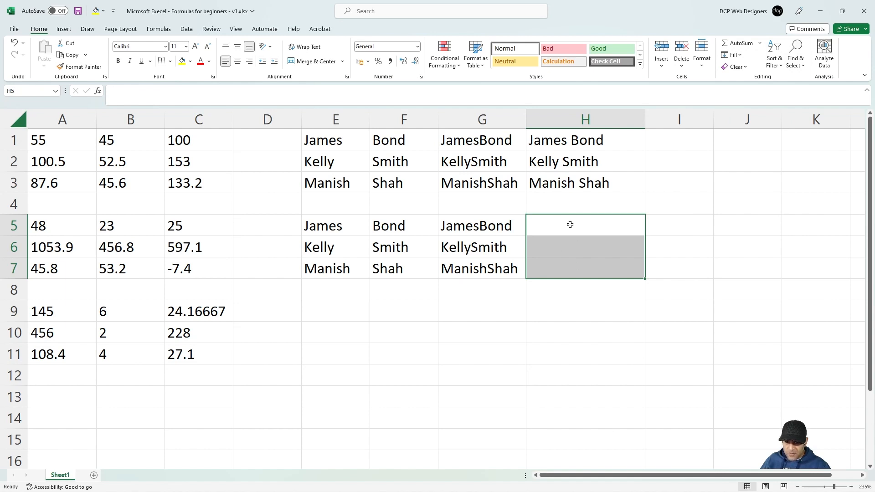
right_click(570, 225)
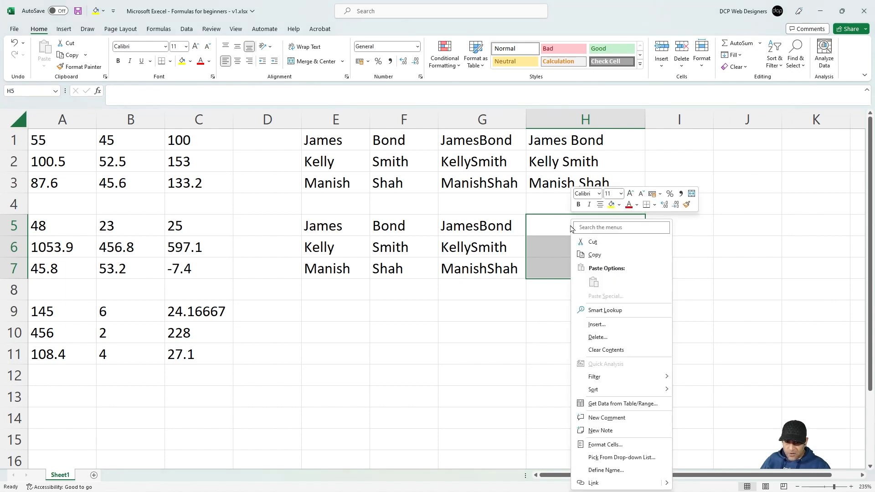
left_click(608, 444)
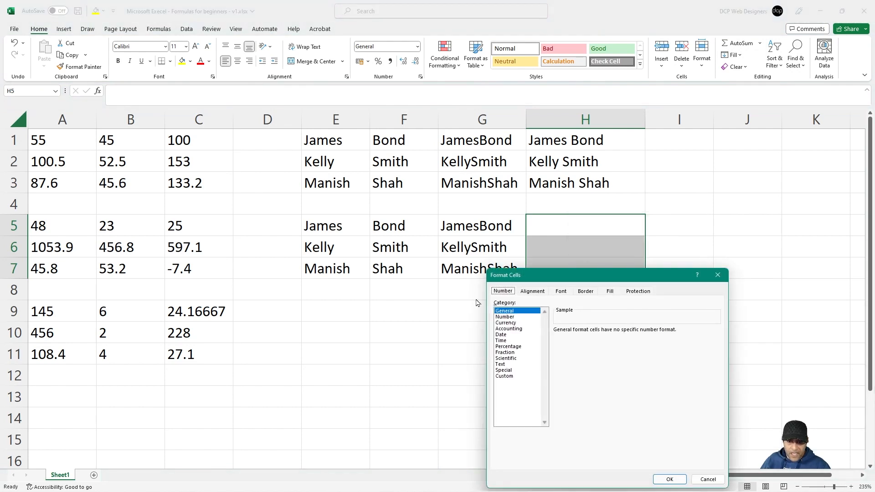
left_click(500, 365)
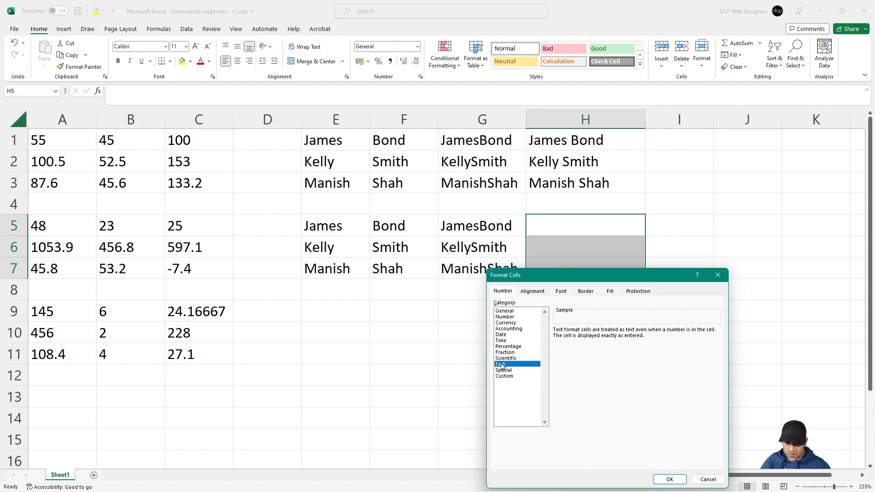
left_click(666, 479)
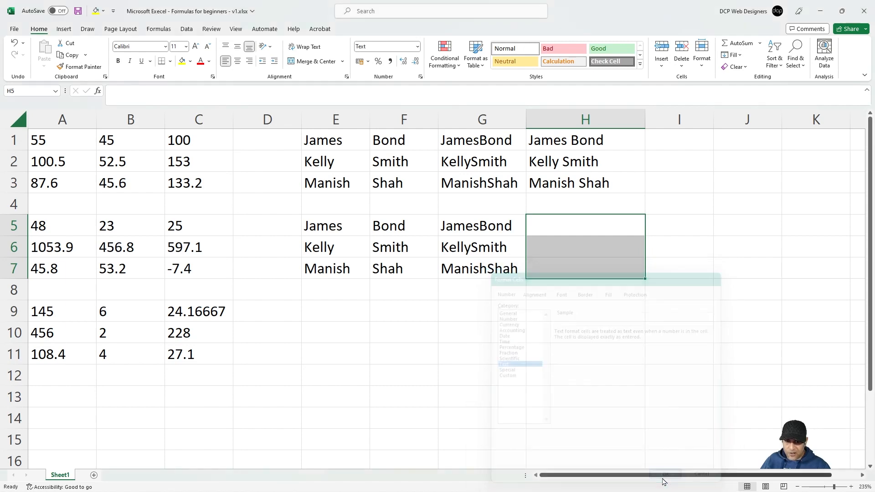
left_click(536, 225)
type("@")
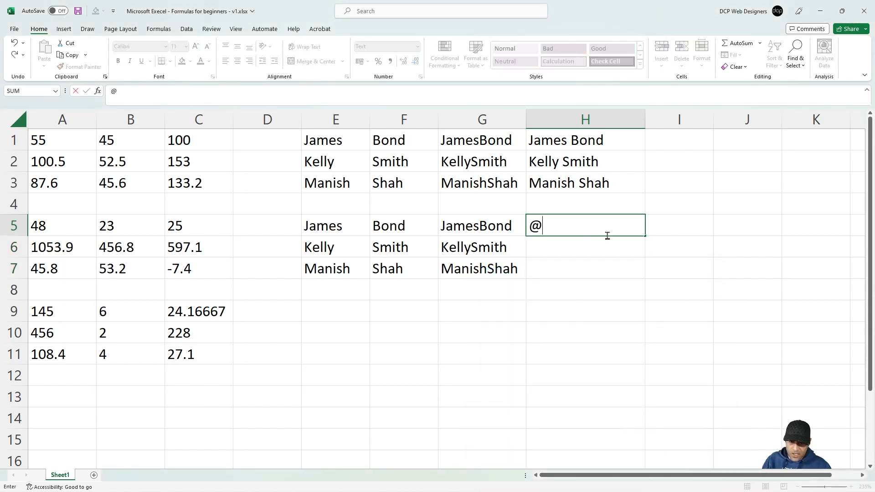
type("dcpweb.co.uk")
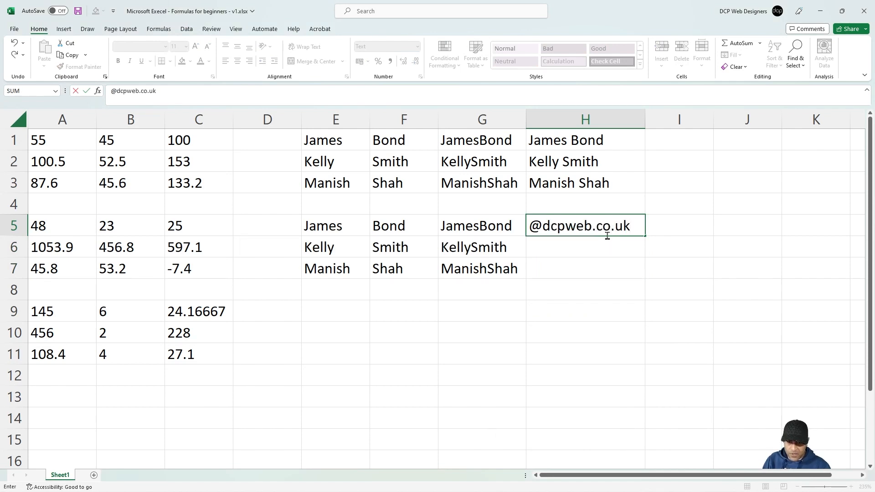
key("Return")
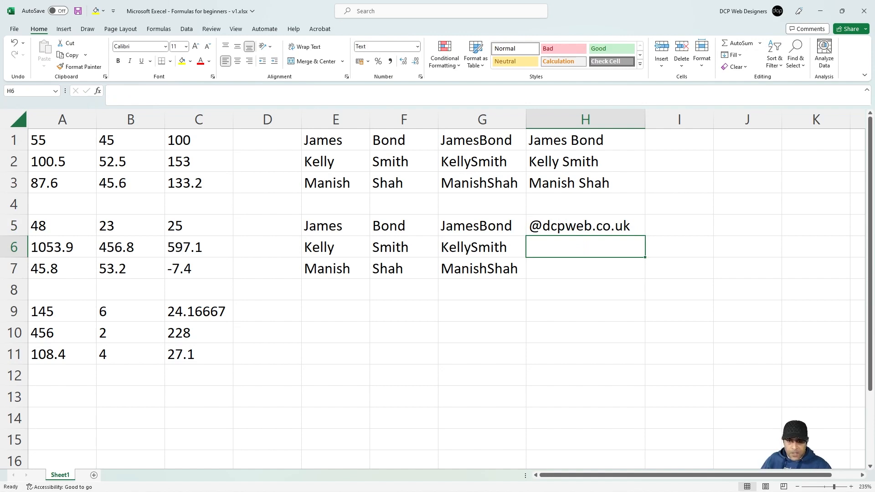
left_click(585, 228)
key("ctrl+c")
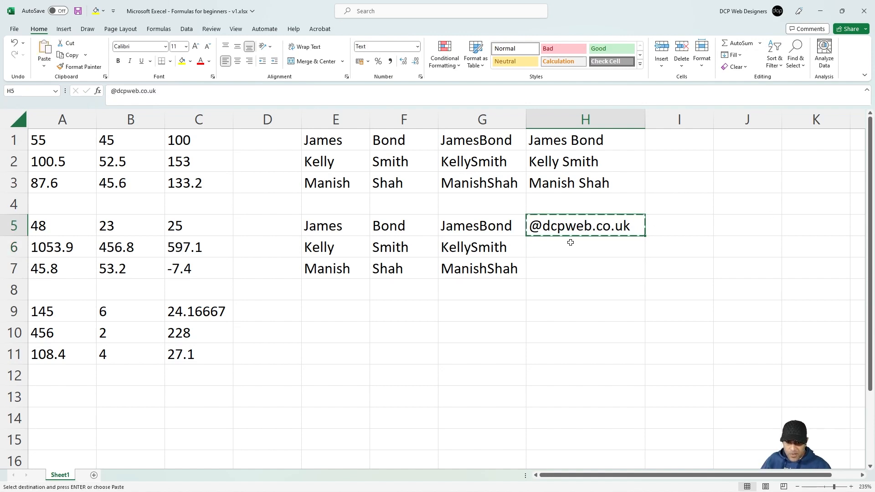
left_click(565, 246)
key("ctrl+v")
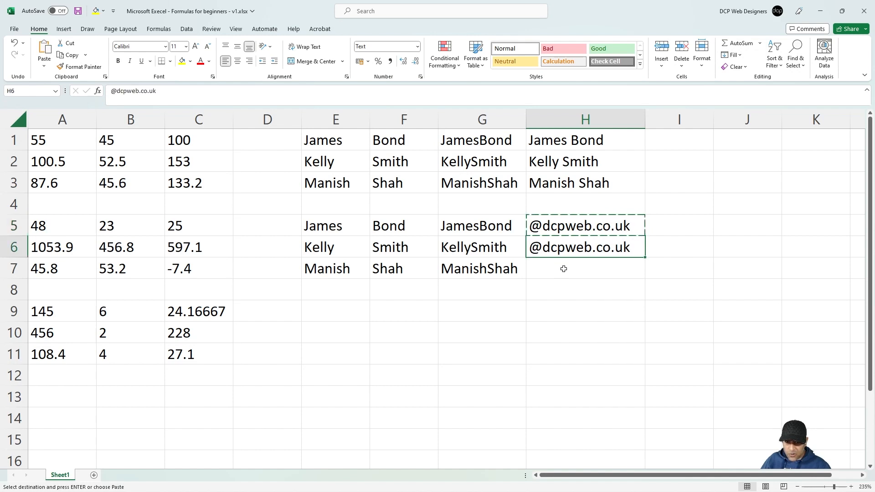
left_click(563, 269)
key("ctrl+v")
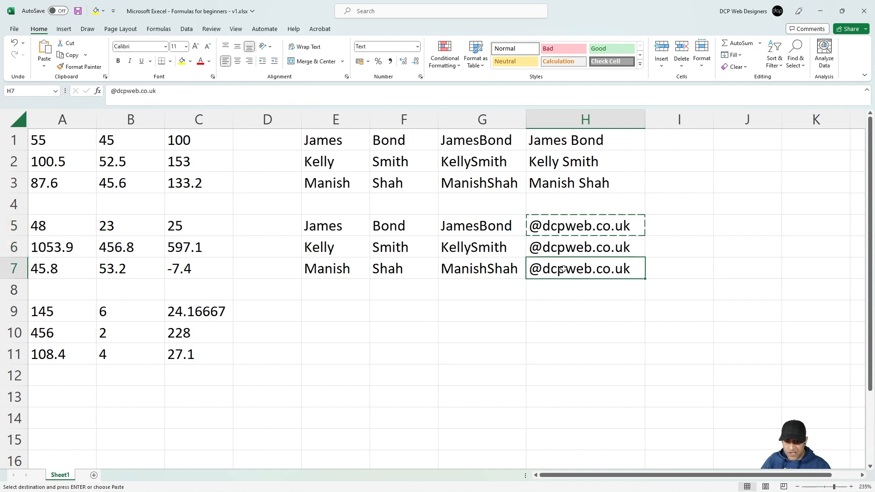
key("Escape")
left_click_drag(589, 247, 587, 270)
key("Delete")
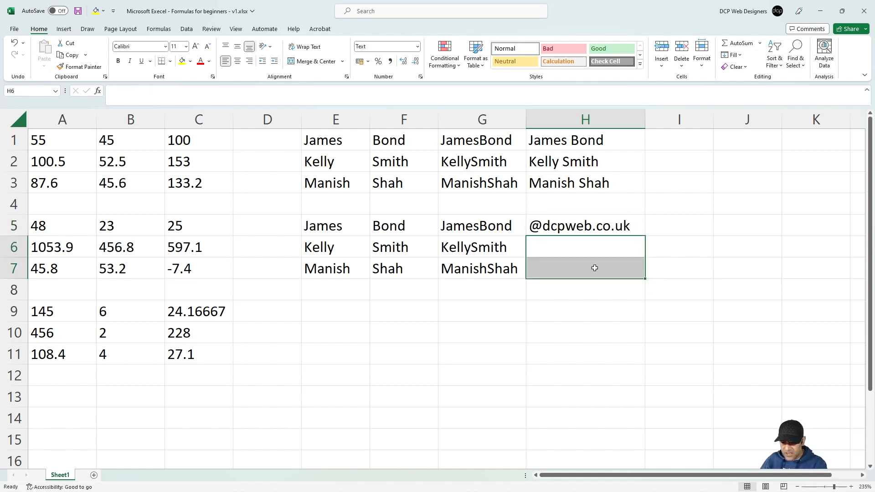
left_click(626, 231)
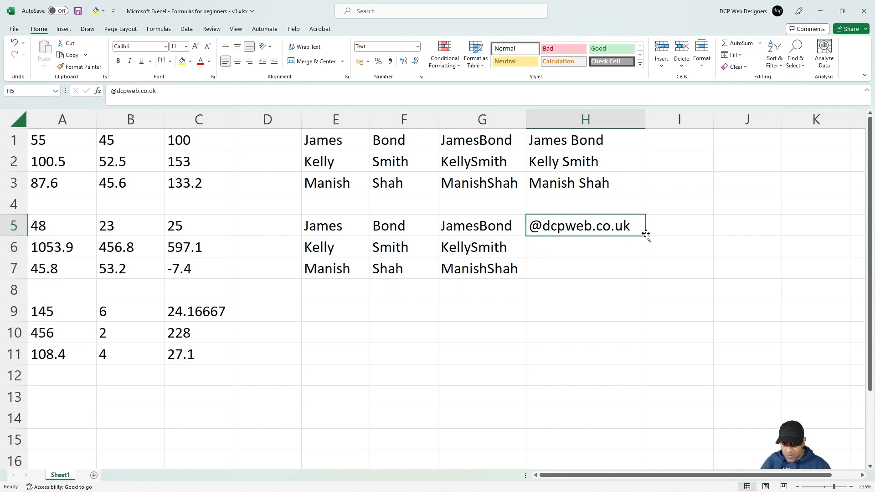
left_click_drag(644, 238, 643, 274)
left_click_drag(485, 223, 483, 270)
left_click_drag(560, 225, 562, 267)
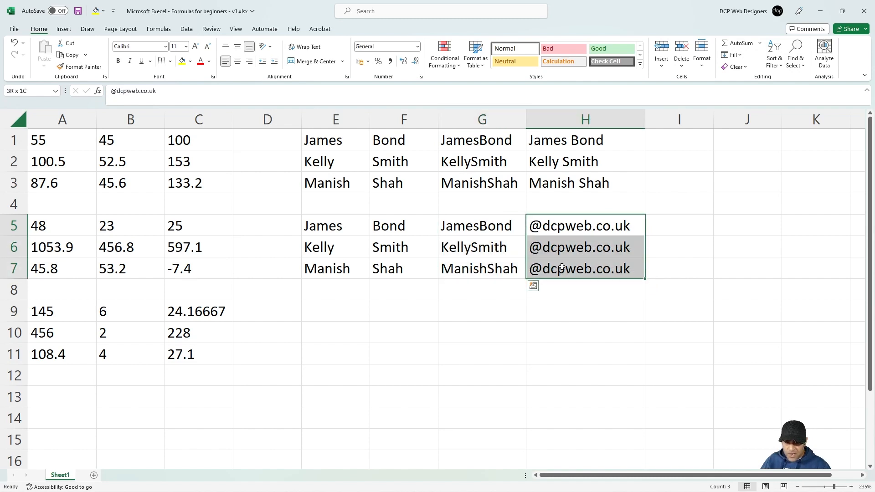
left_click(662, 227)
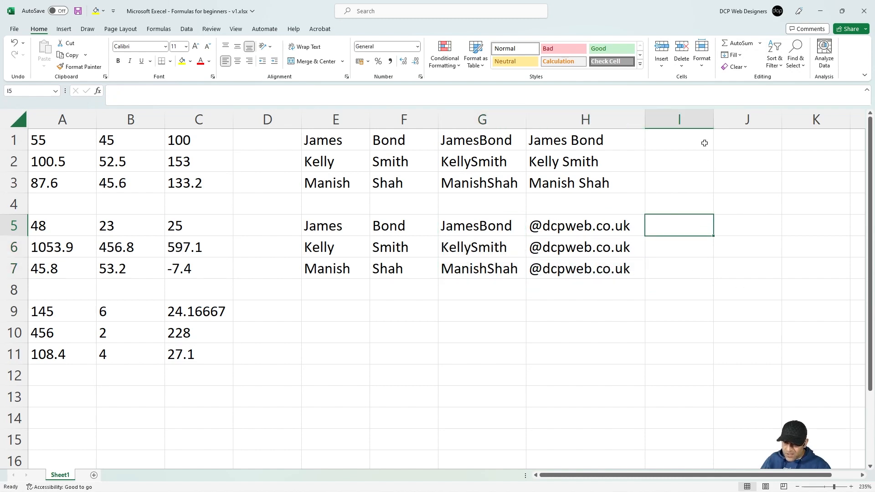
Step: Widen column I and enter =G5&H5 in I5 to join the name with its domain
left_click_drag(713, 119, 745, 120)
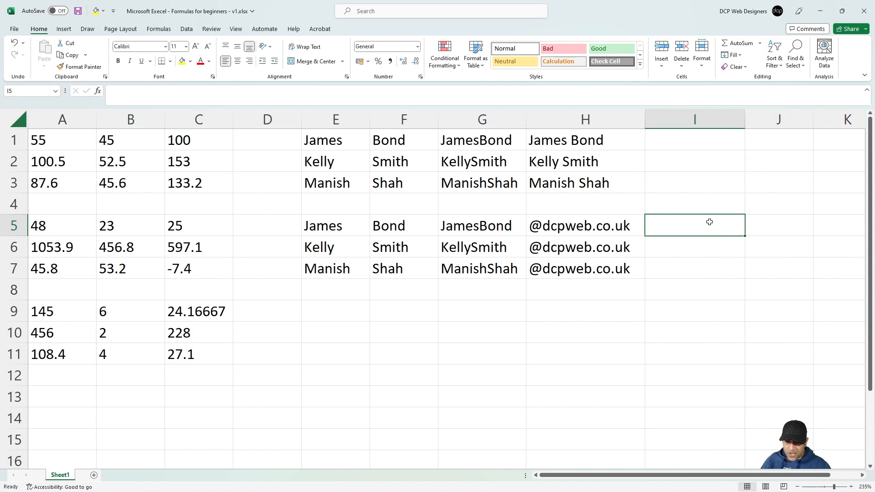
type("=")
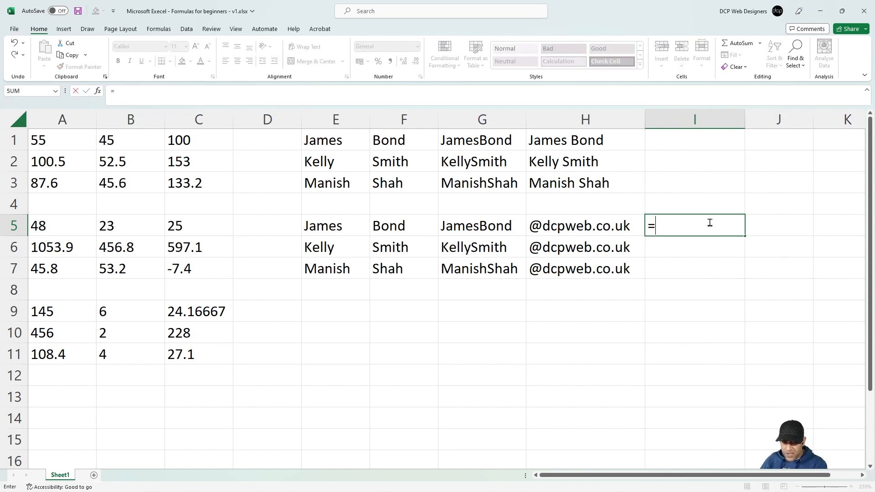
left_click(481, 221)
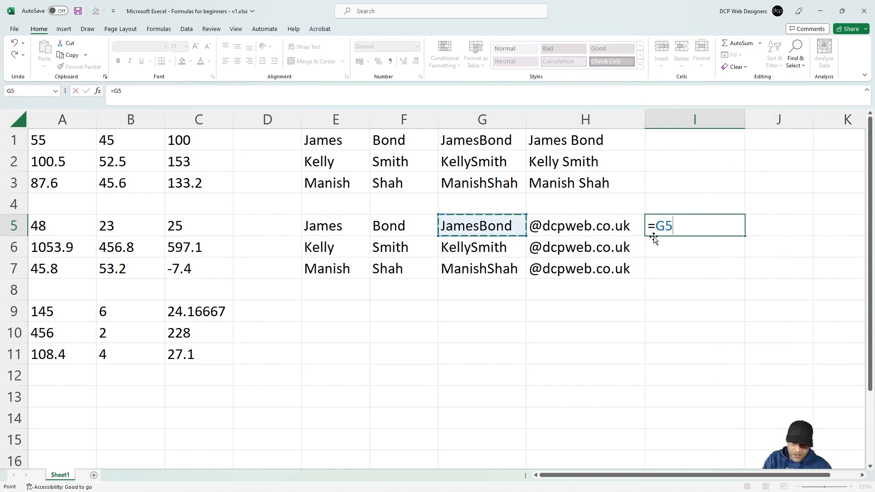
type("&")
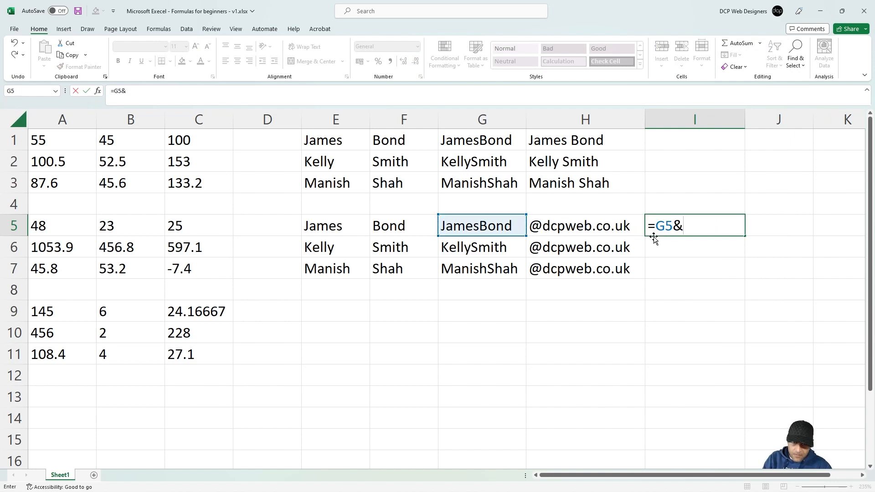
left_click(600, 223)
key("Return")
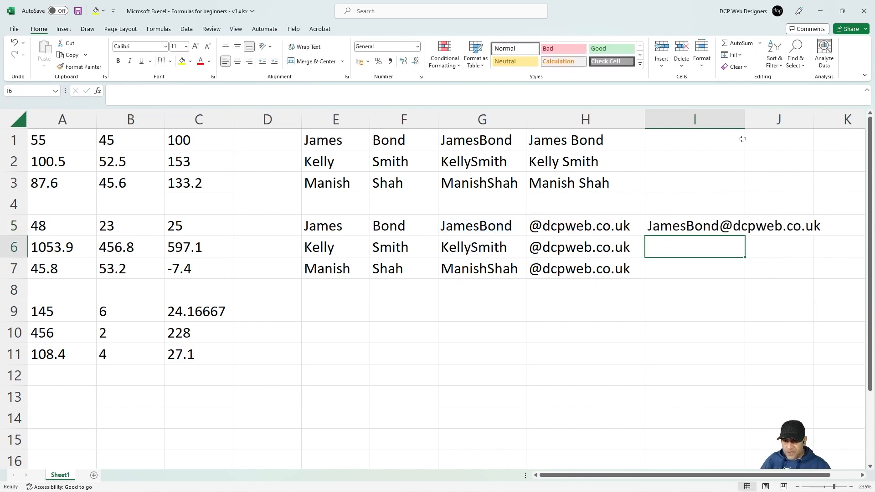
Step: Autofit column I and fill the email formula down to I7
double_click(747, 122)
left_click(829, 229)
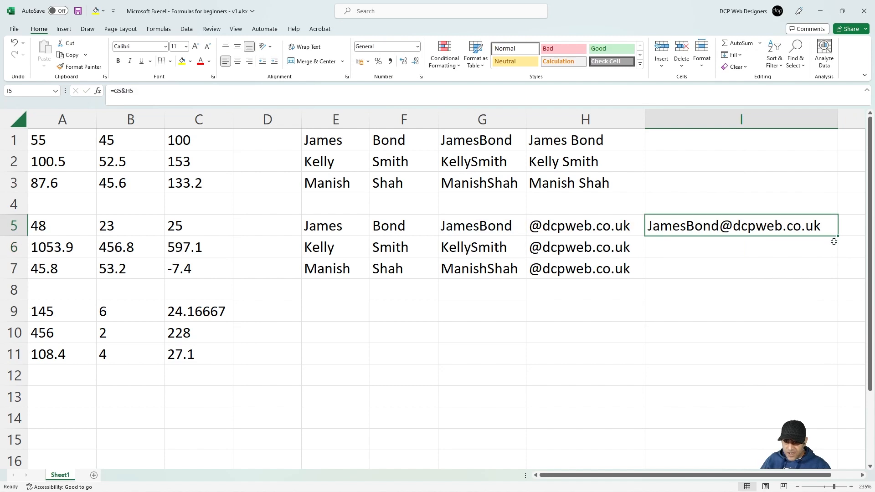
left_click_drag(836, 239, 788, 275)
left_click(828, 225)
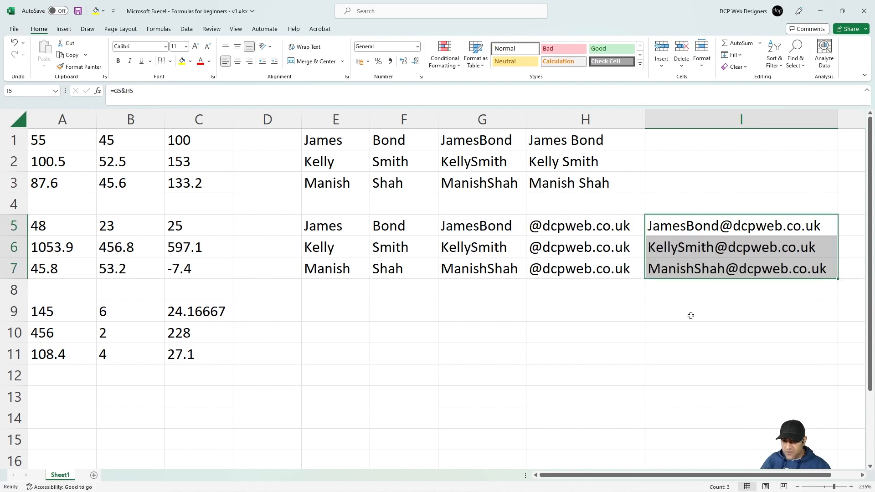
left_click(340, 313)
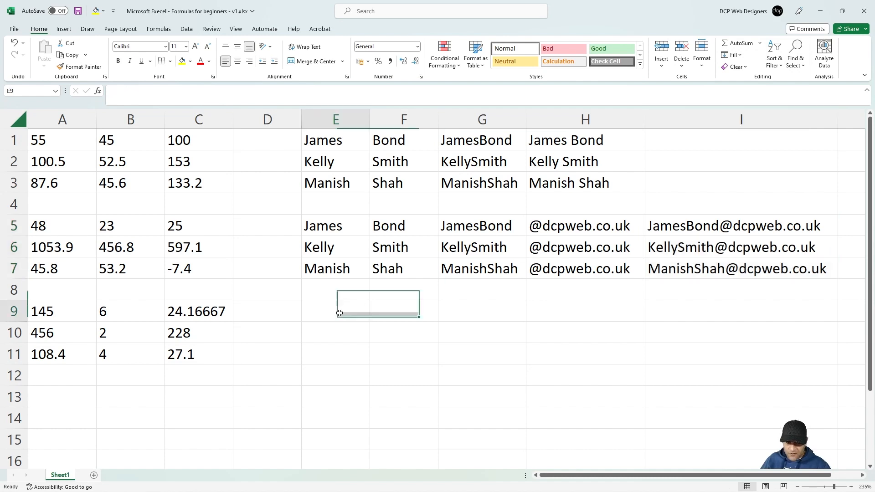
Step: Save the workbook, enter website-design in E9, and autofit column E
key("ctrl+s")
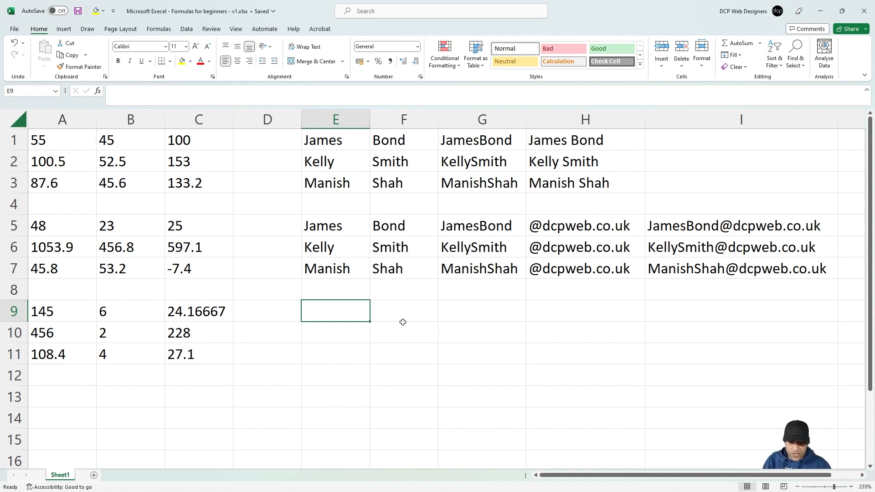
type("websit")
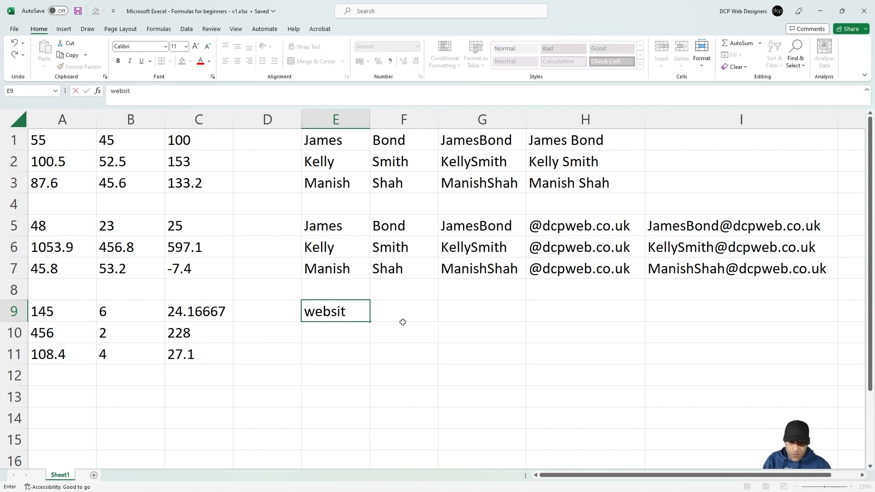
type("e-design")
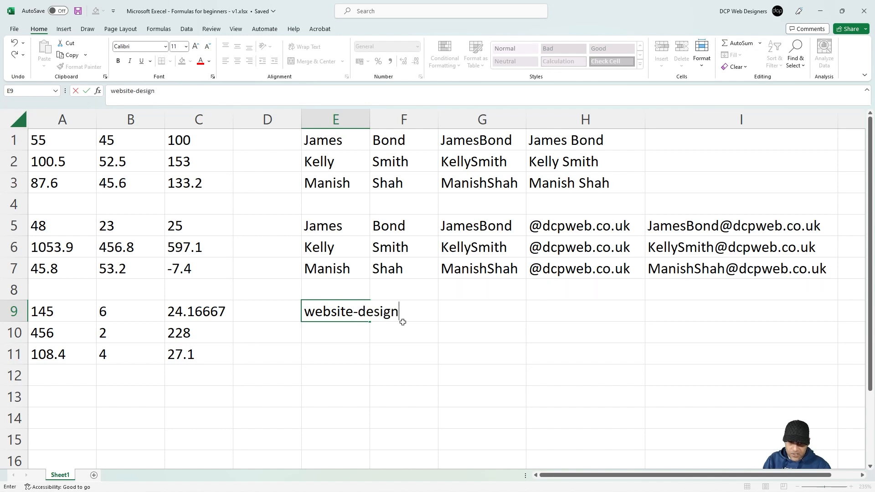
key("Return")
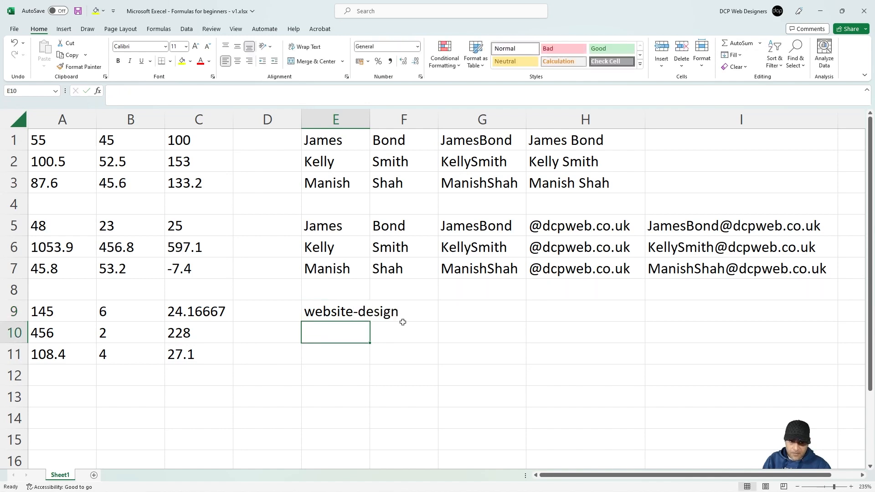
double_click(370, 119)
left_click(342, 315)
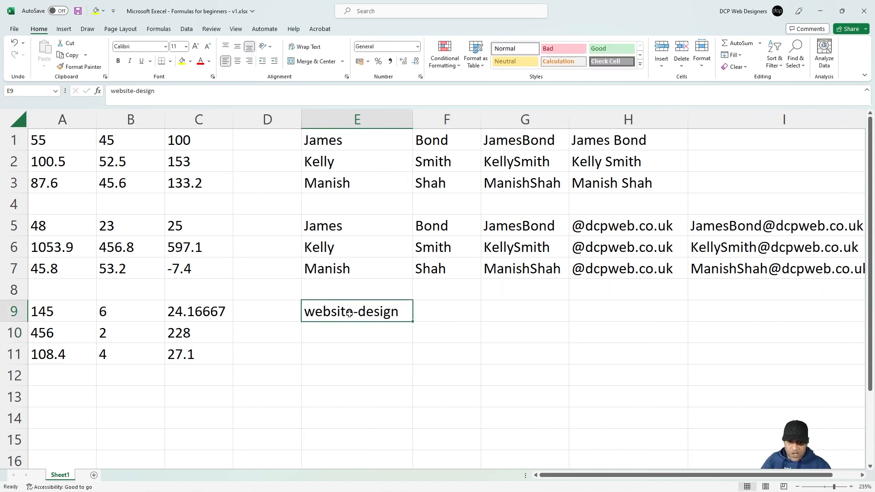
left_click(376, 330)
Step: Enter ecommerce in E10 and logo-design in E11, then move to F9
type("ecommerce")
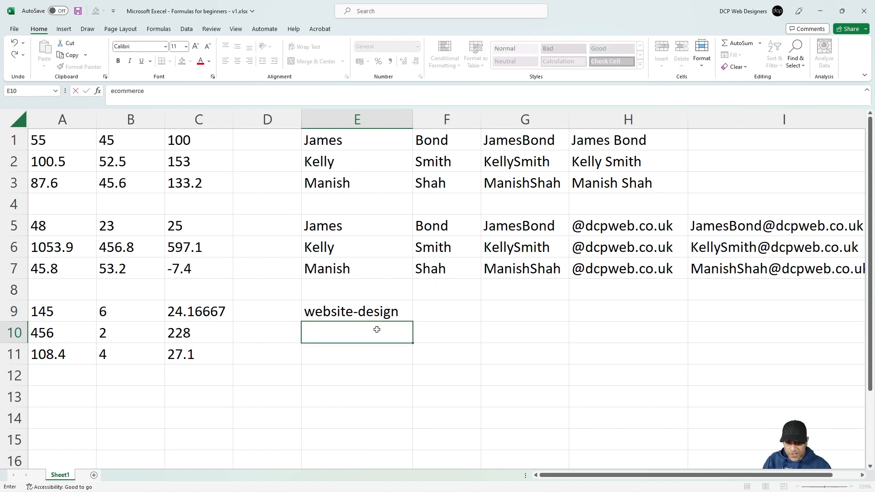
key("Return")
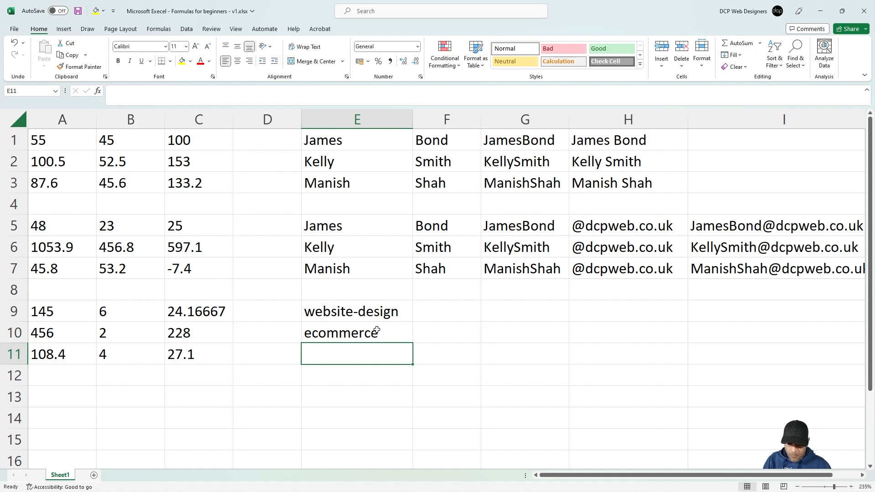
type("logo-design")
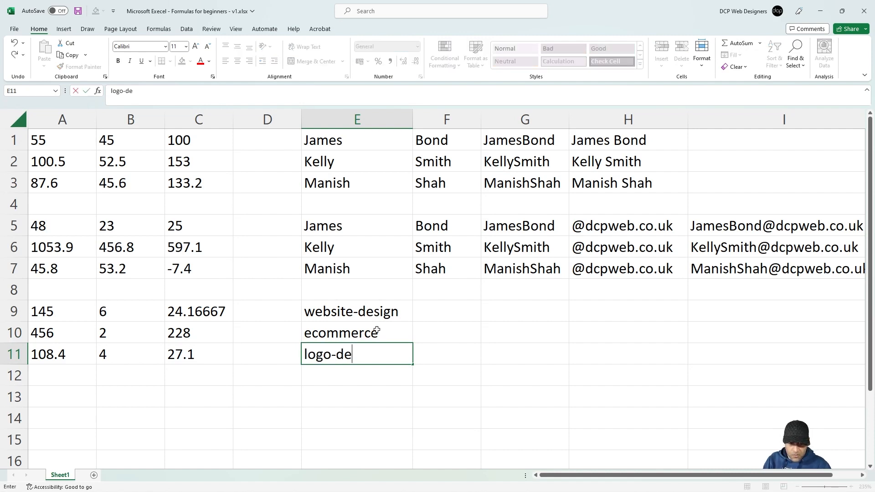
key("Return")
key("Up")
key("Up")
key("Up")
key("Down")
key("Down")
key("Down")
key("Up")
key("Up")
key("Up")
key("Right")
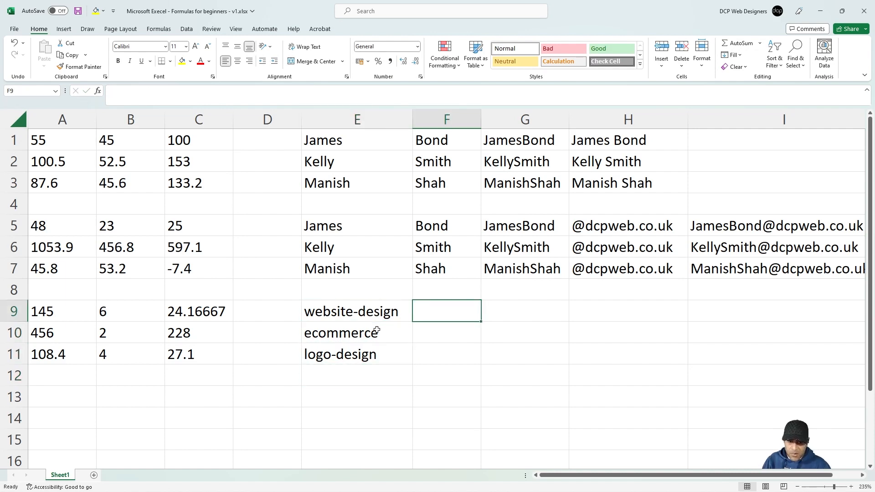
type("http")
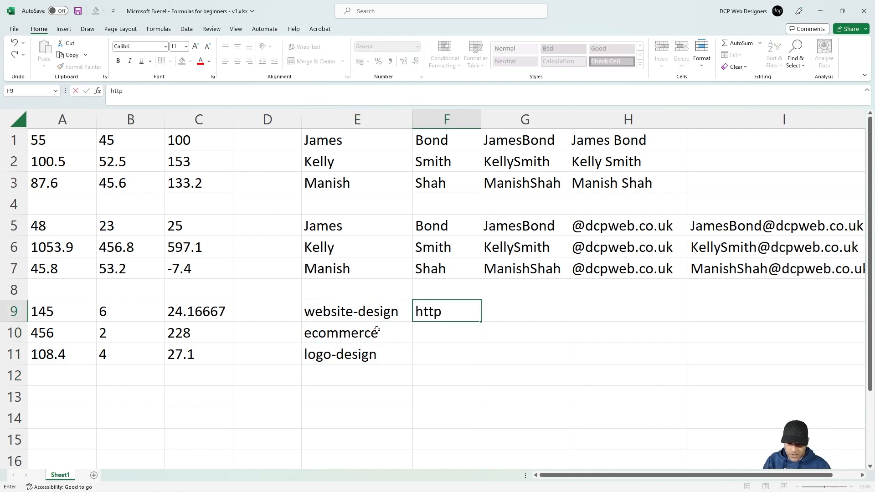
type("s://www.dcpweb.co.uk/")
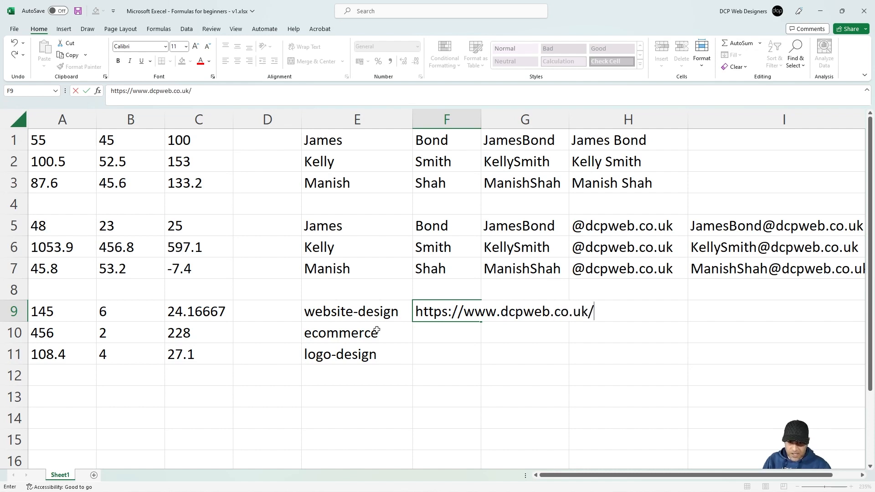
key("Return")
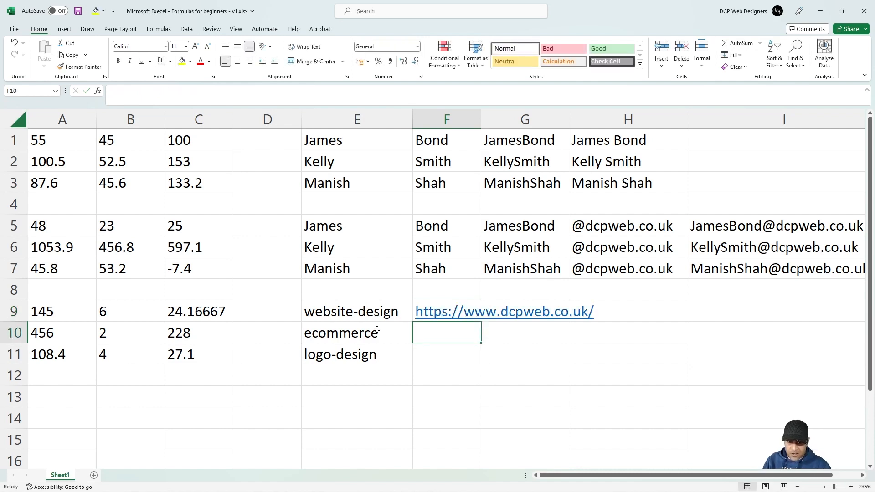
left_click_drag(480, 119, 613, 119)
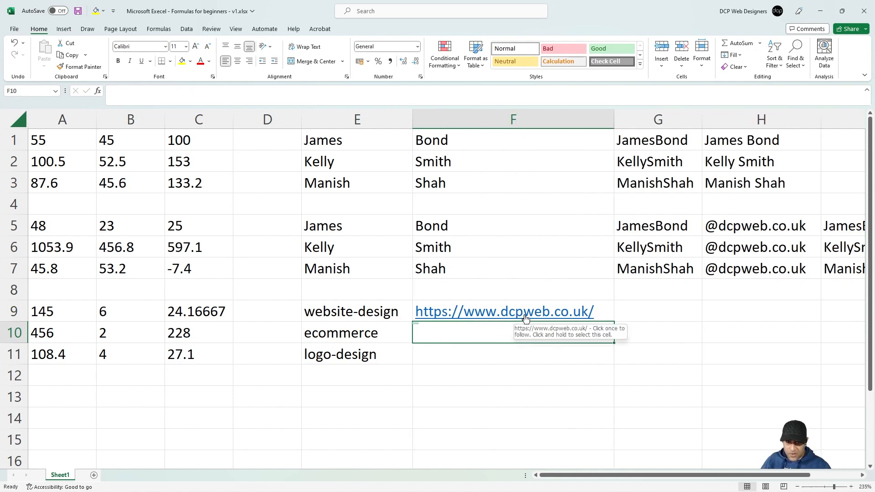
left_click(609, 309)
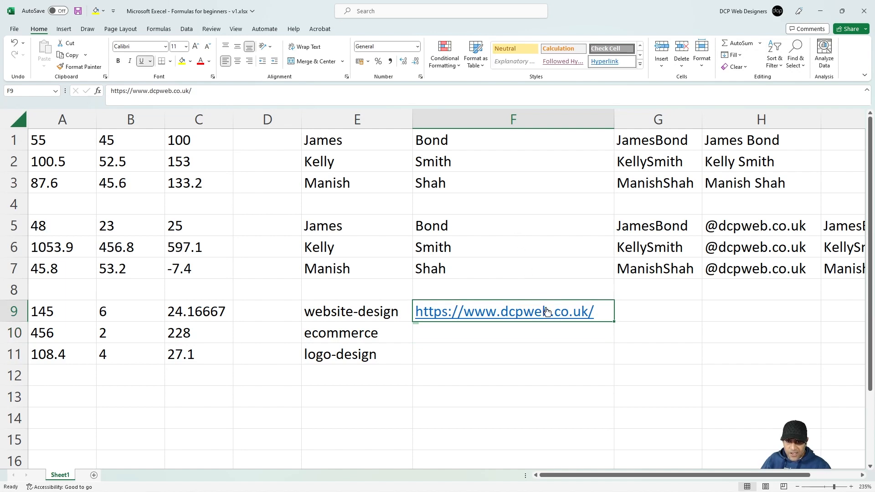
right_click(547, 312)
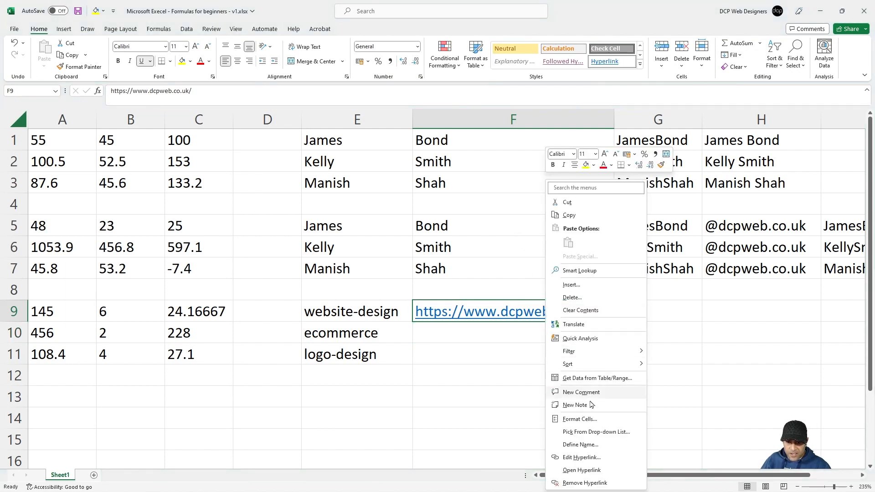
left_click(574, 483)
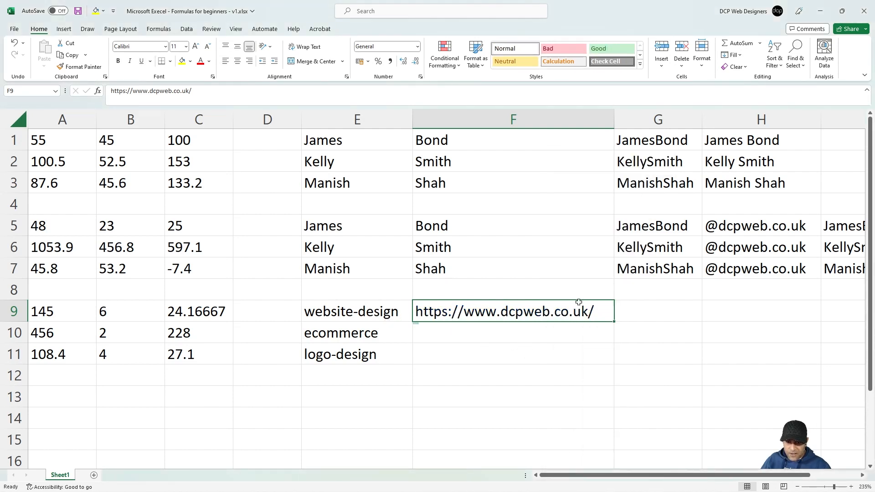
left_click(640, 311)
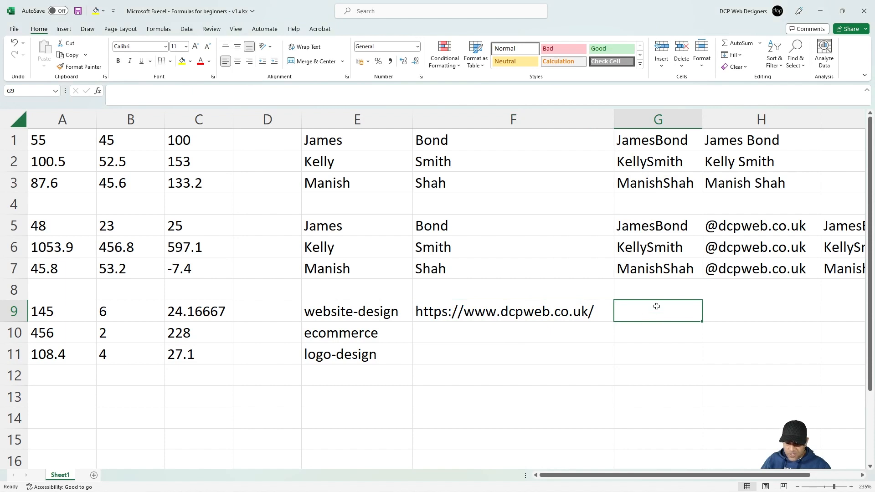
Step: Enter =F9&E9 in G9 to build the website-design page URL
type("=")
left_click(569, 309)
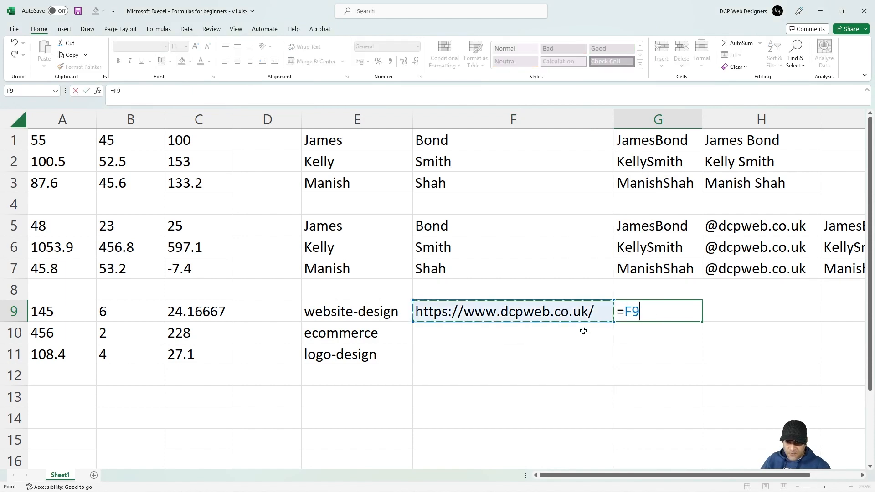
type("&")
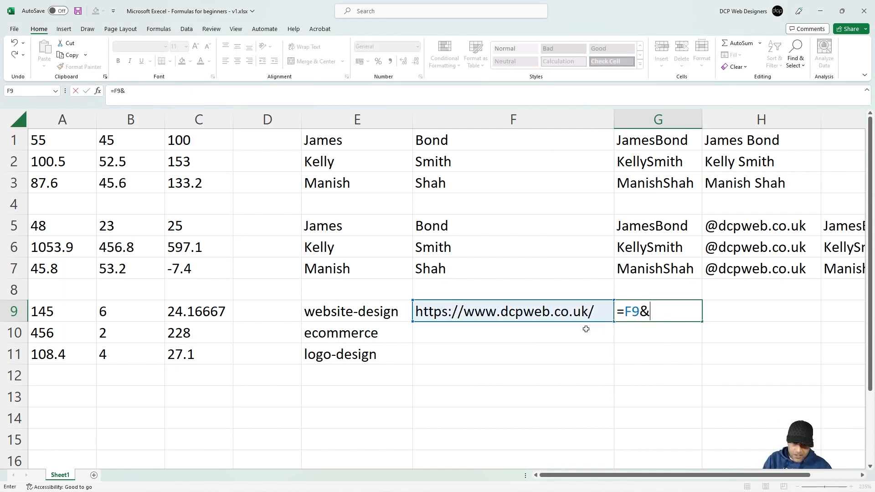
left_click(359, 312)
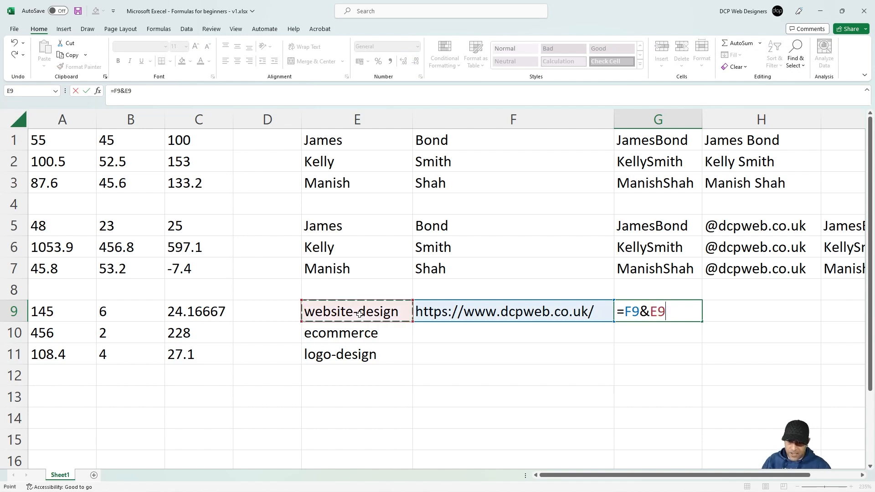
key("Return")
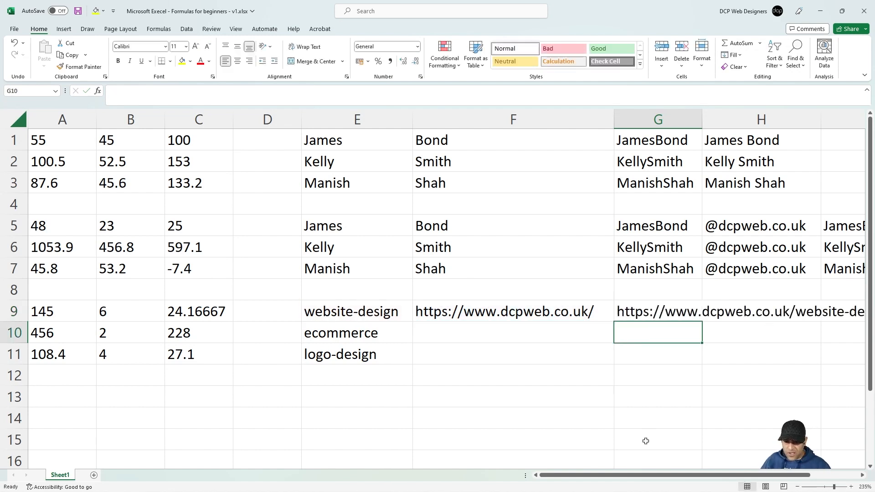
left_click_drag(654, 479, 702, 480)
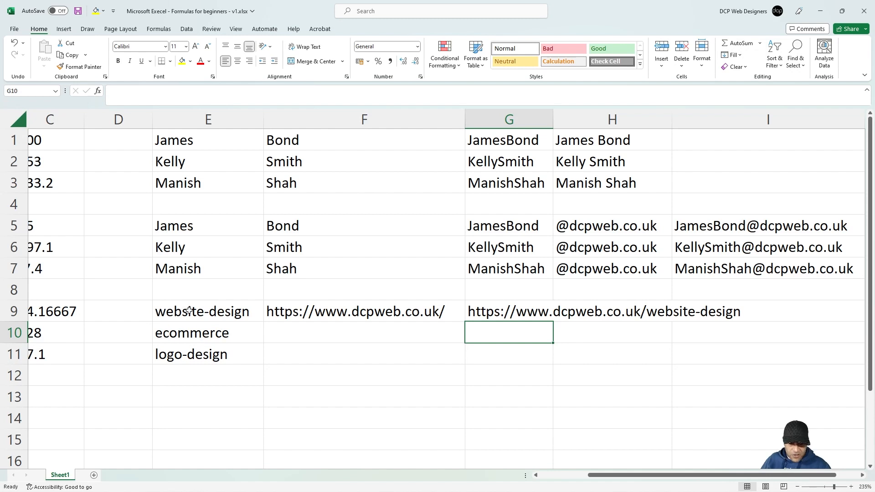
Step: Add seo as a fourth slug in E12
left_click(198, 375)
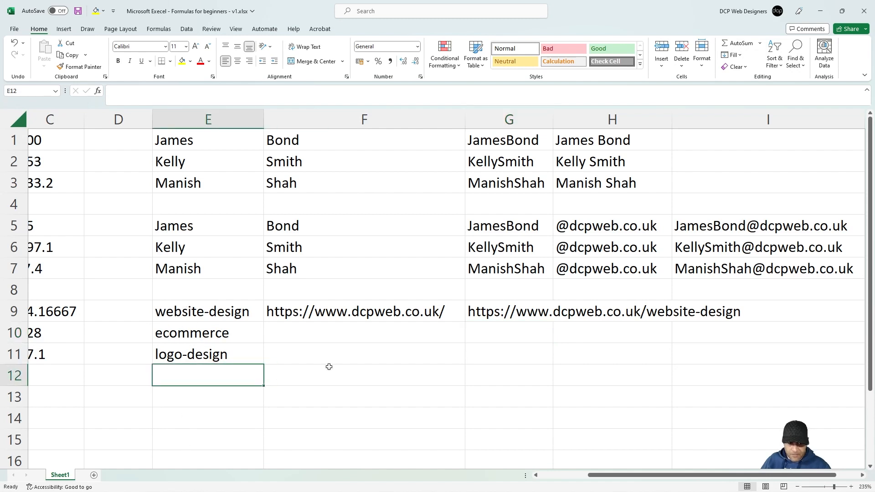
type("seo")
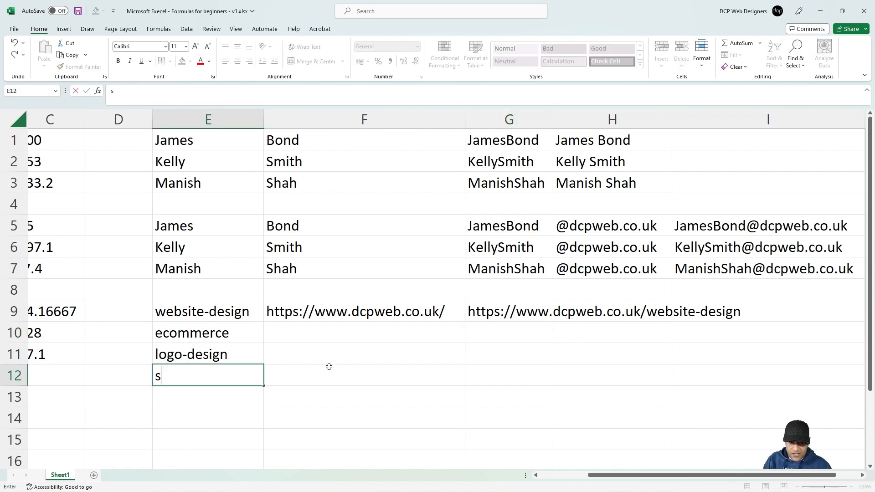
key("Return")
key("Up")
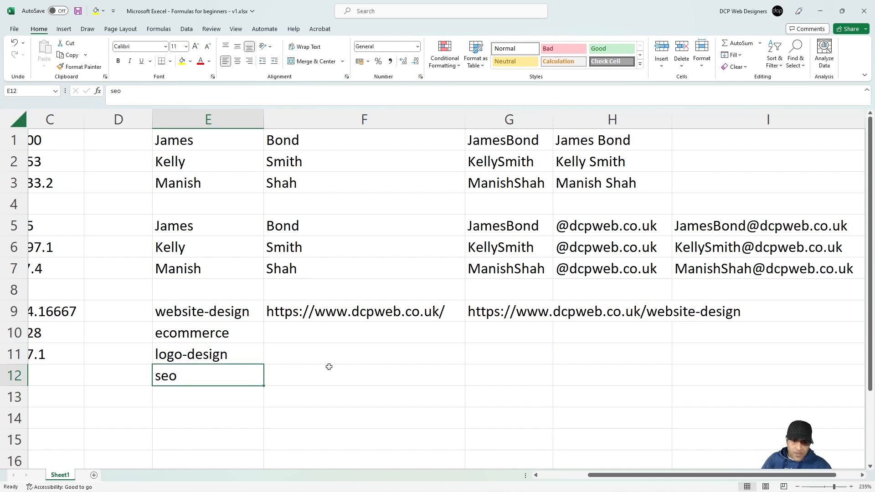
left_click(407, 310)
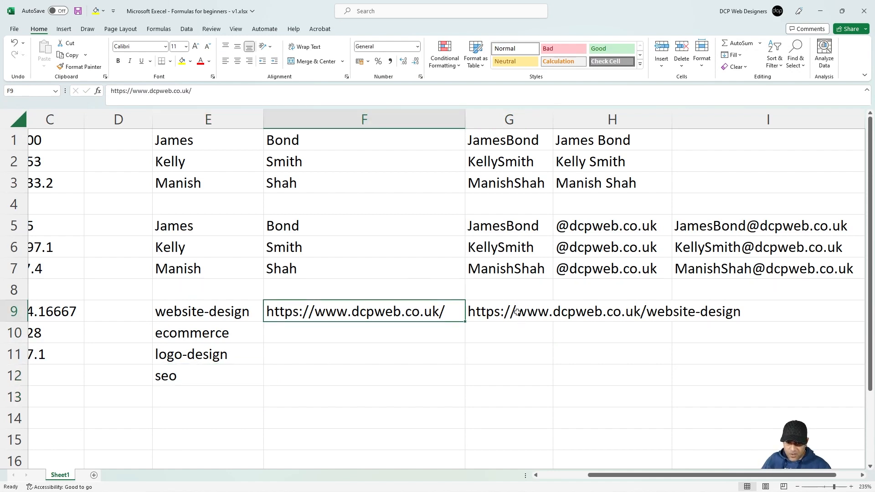
Step: Copy the site address down F9:F12 and fill G9's joining formula down to G12
left_click_drag(465, 323, 465, 378)
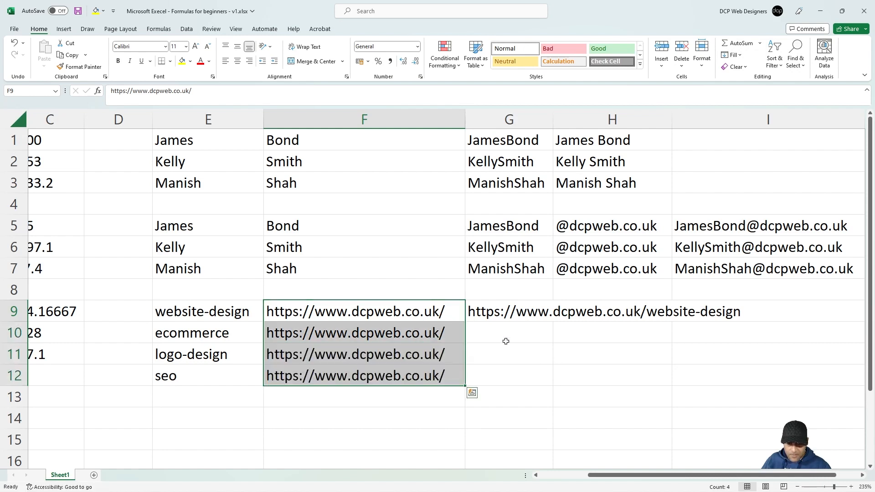
left_click(524, 313)
left_click_drag(555, 322, 553, 383)
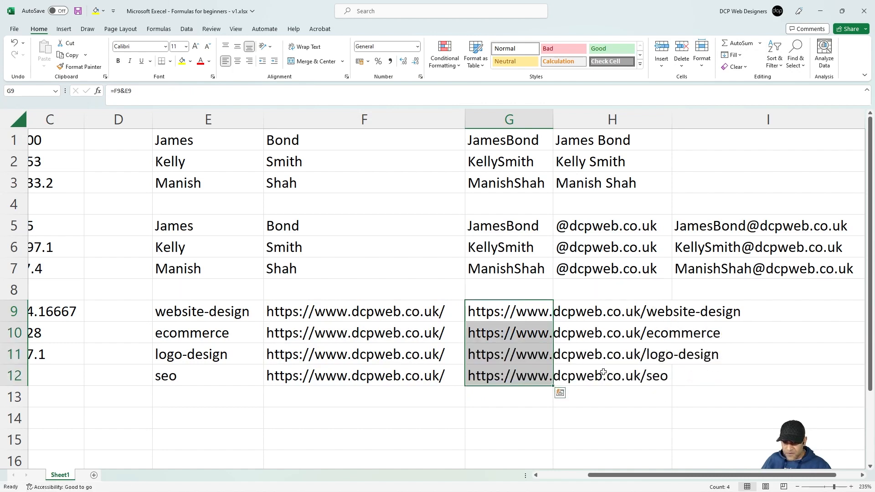
Step: Copy the website-design URL from G9
left_click(527, 311)
key("ctrl+c")
key("super")
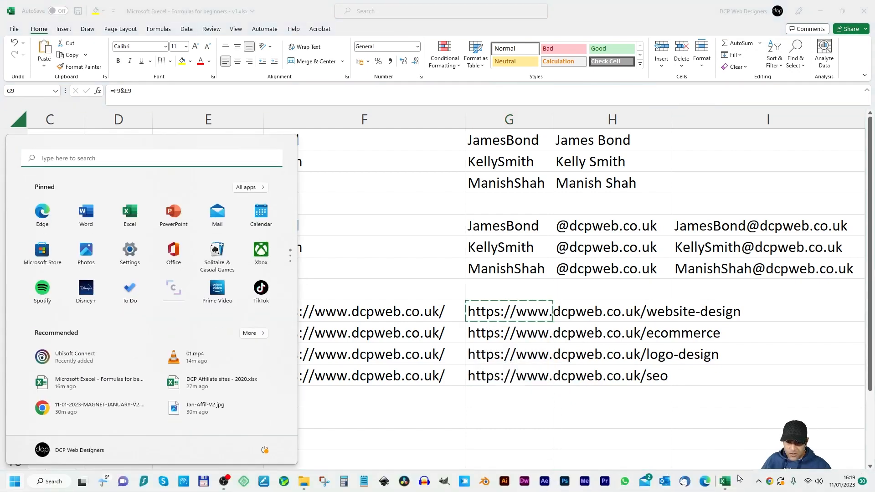
key("super")
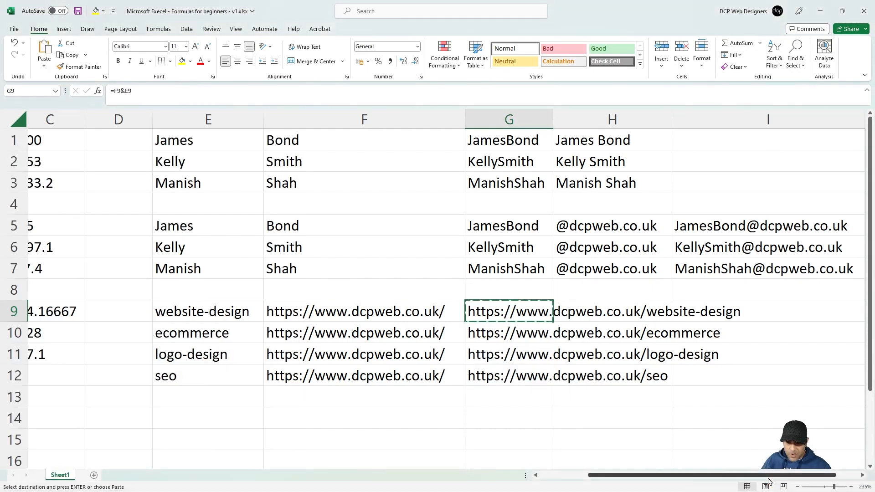
Step: Open Chrome and load the pasted website-design page URL
right_click(770, 485)
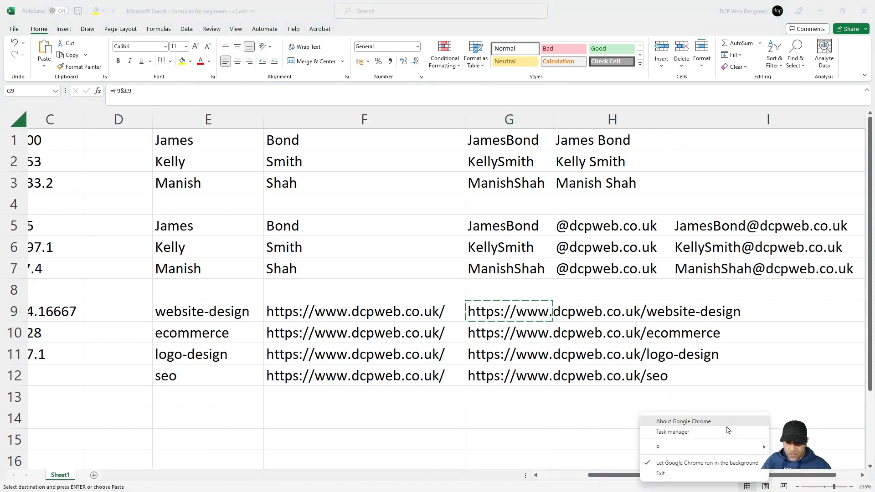
left_click(684, 421)
left_click(206, 23)
key("ctrl+v")
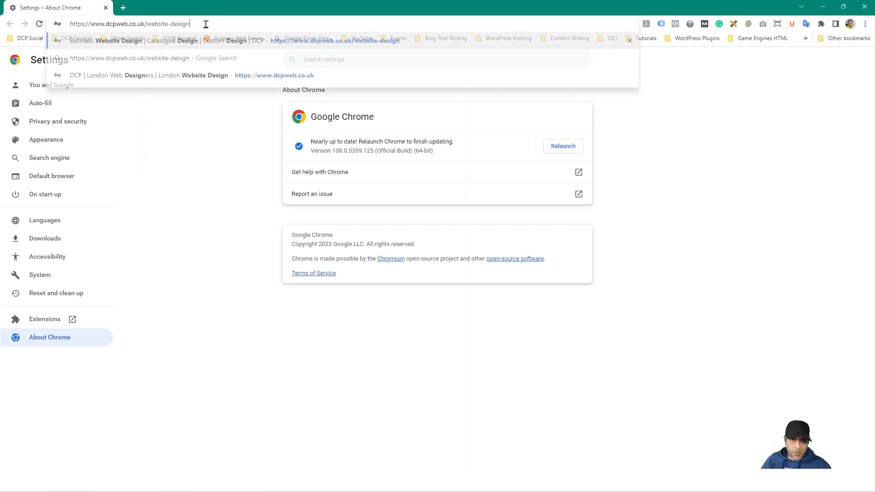
key("Return")
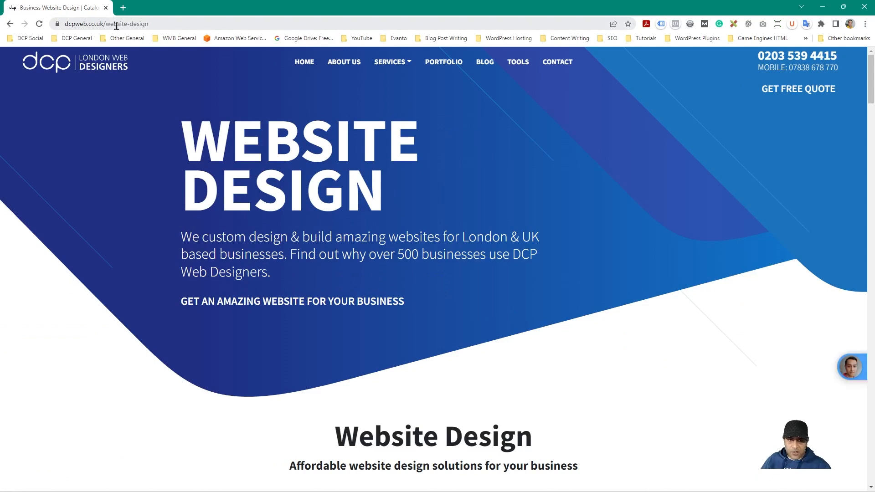
left_click(117, 24)
left_click_drag(141, 24, 230, 156)
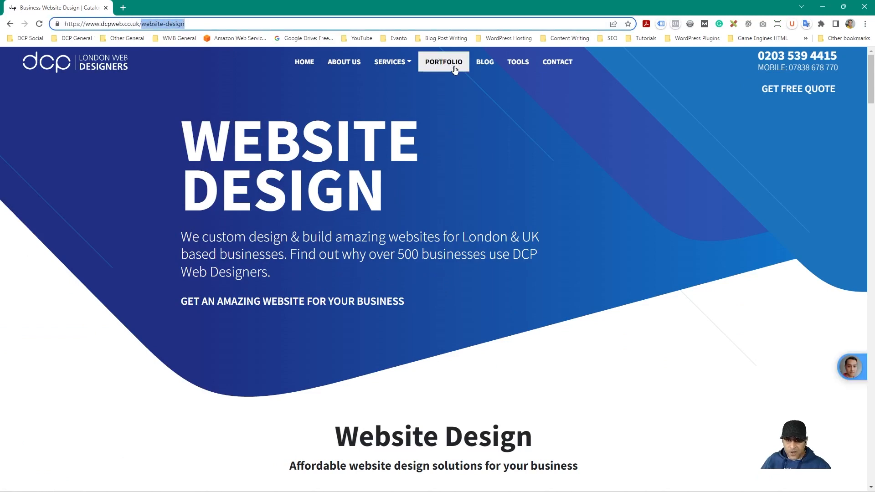
Step: Go to the Ecommerce Website Design page and paste its ecommerce-website-design slug into E10
mouse_move(387, 64)
mouse_move(400, 83)
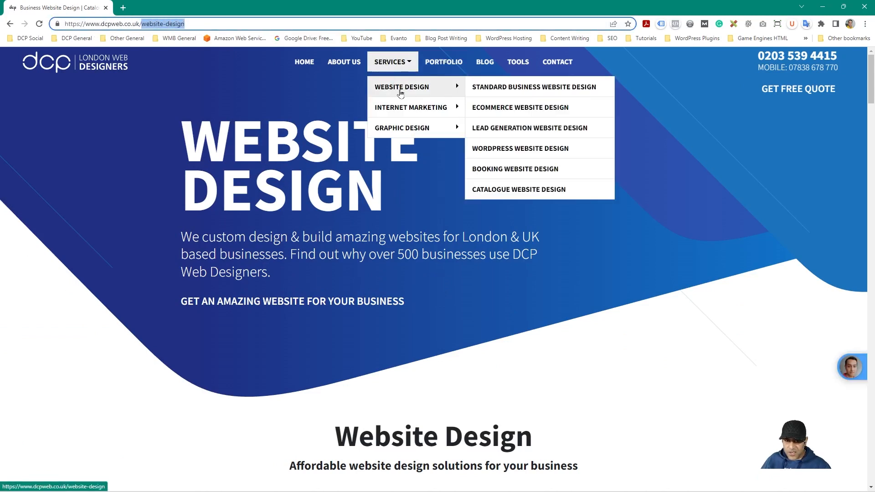
left_click(512, 110)
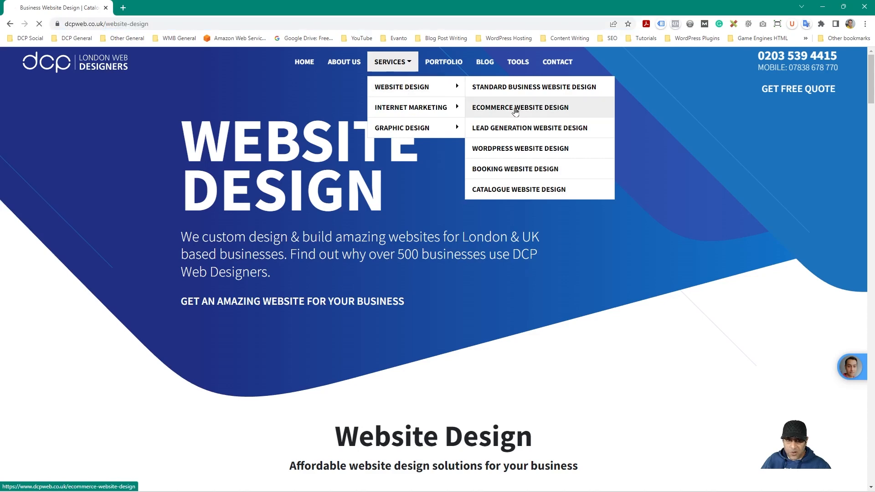
left_click_drag(105, 24, 309, 35)
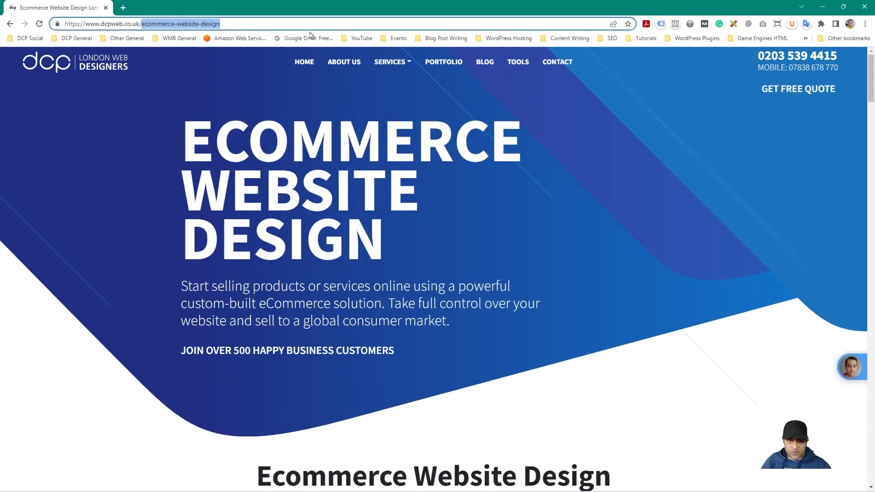
left_click(822, 7)
left_click(213, 333)
key("ctrl+v")
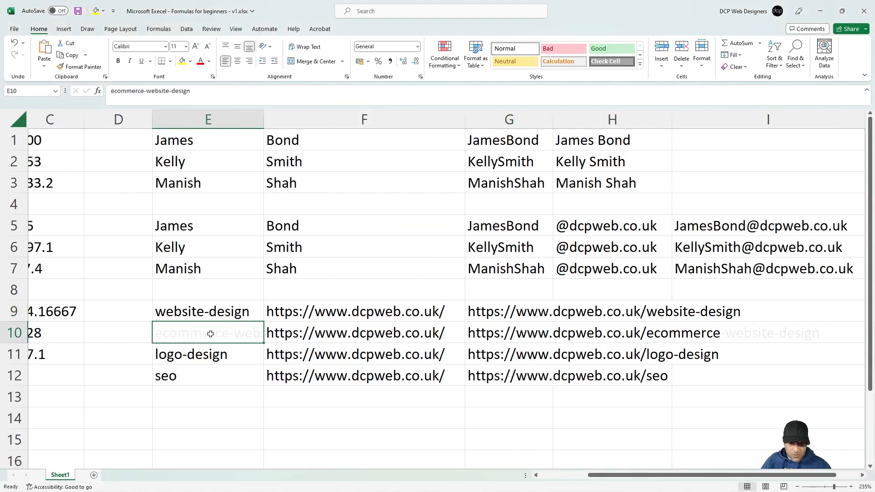
Step: Check G10's =F10&E10 ecommerce URL and save the workbook
left_click(564, 337)
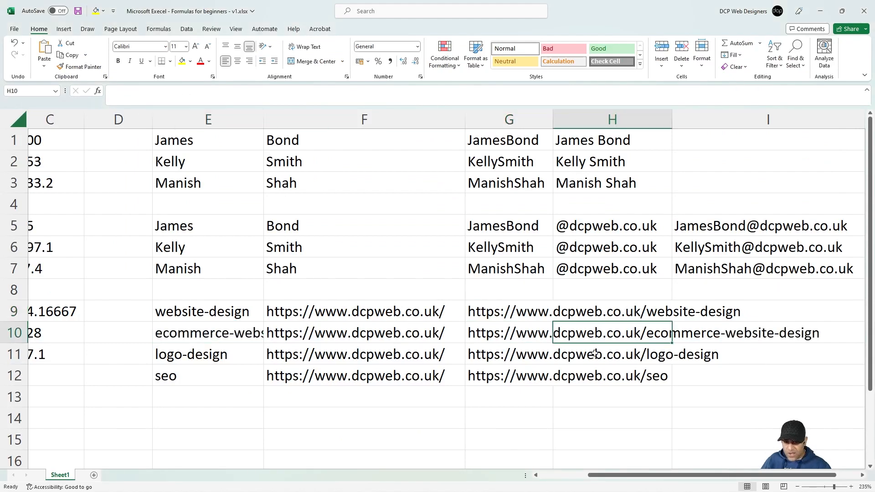
left_click(520, 336)
key("ctrl+s")
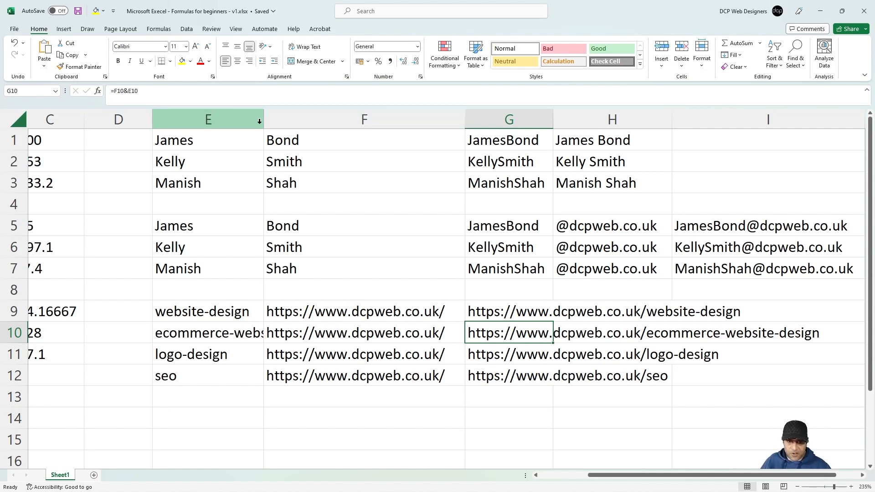
Step: Autofit column E to ecommerce-website-design and bring columns A and B back into view
double_click(263, 119)
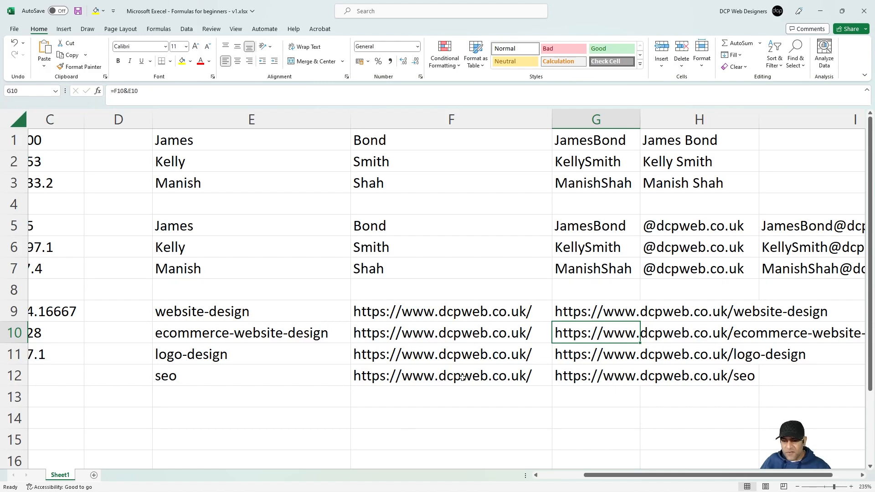
scroll(412, 355, "down", 1, "ctrl")
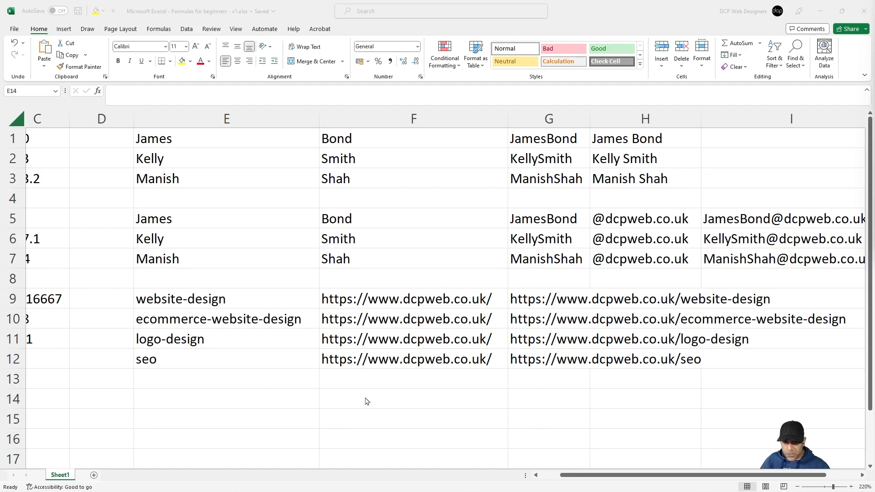
left_click(181, 398)
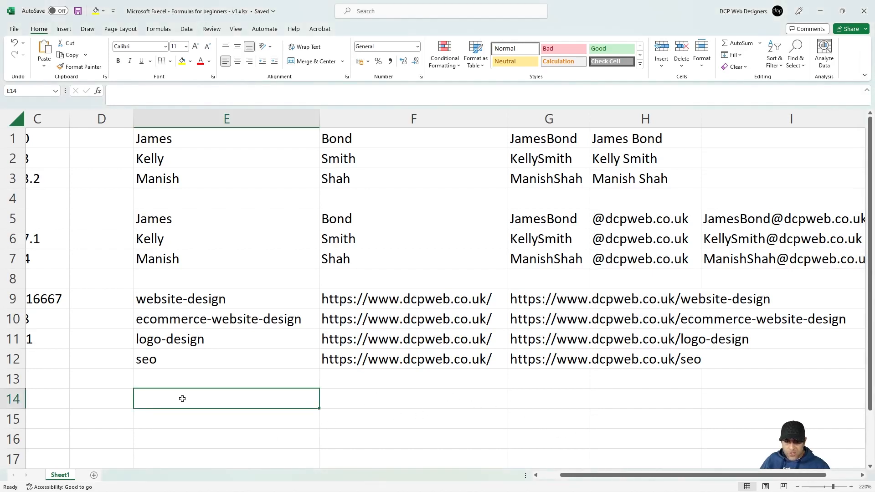
left_click(544, 476)
left_click(544, 477)
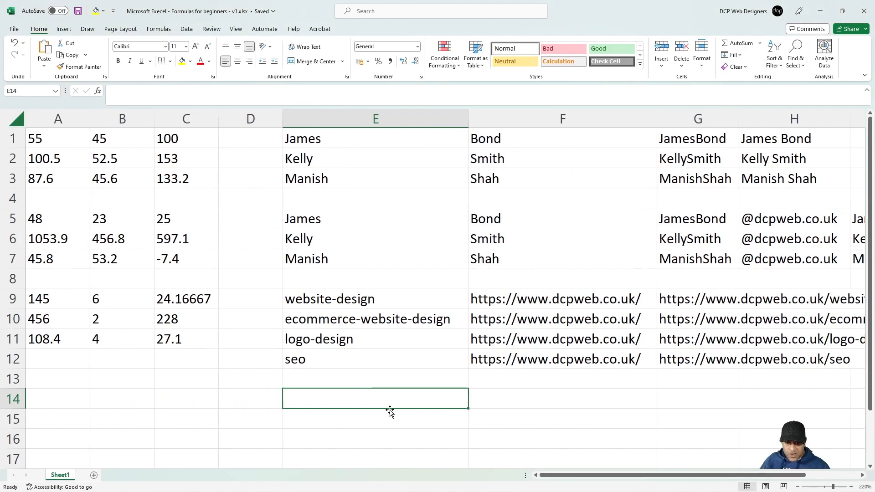
left_click(47, 398)
Step: Switch to the Chrome window showing YouTube Studio
key("super+Tab")
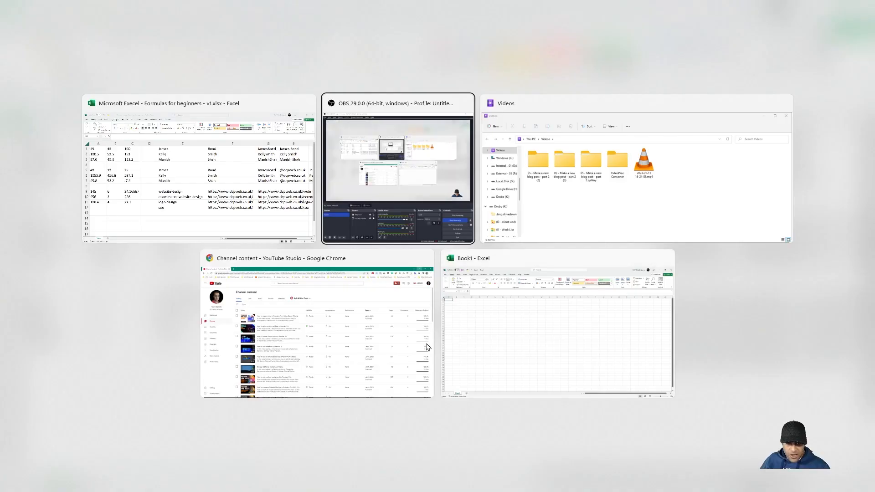
left_click(337, 359)
scroll(409, 302, "down", 12)
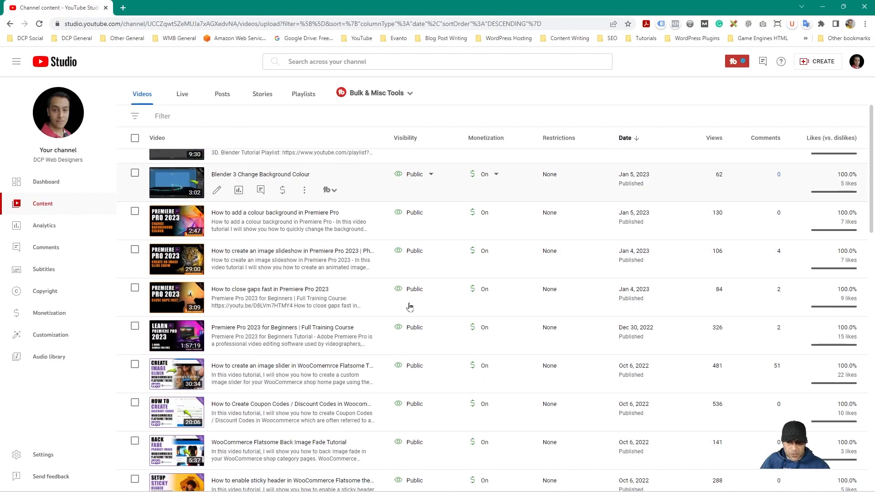
scroll(410, 335, "up", 12)
scroll(413, 336, "down", 15)
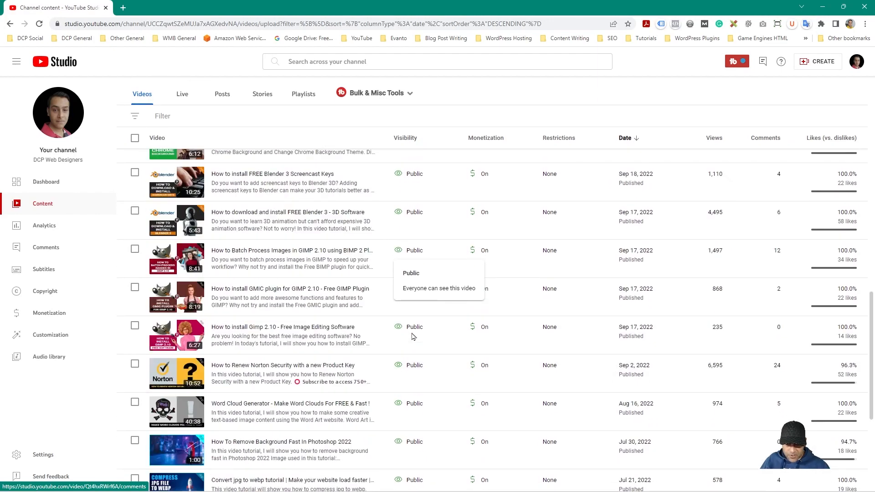
scroll(414, 339, "up", 15)
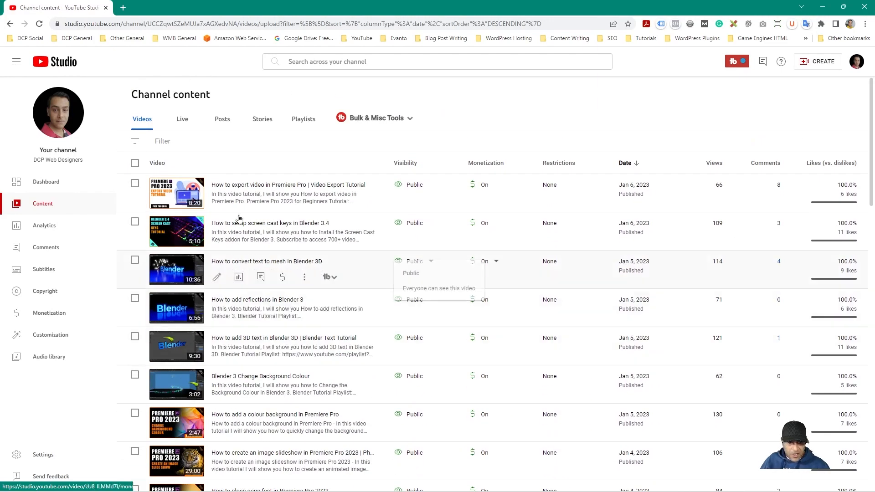
scroll(214, 437, "down", 10)
scroll(214, 438, "up", 10)
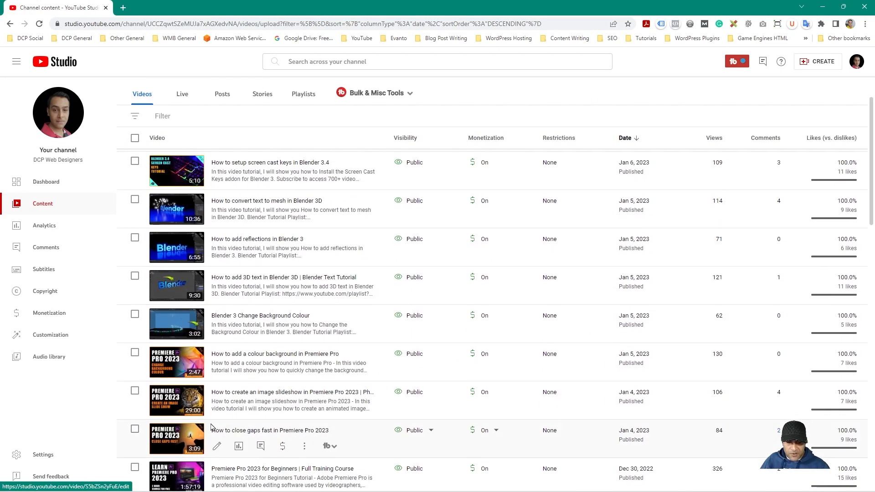
Step: Search Google for hellowoofy in a new tab and open the hellowoofy.com result
left_click(122, 8)
type("hel")
type("lo")
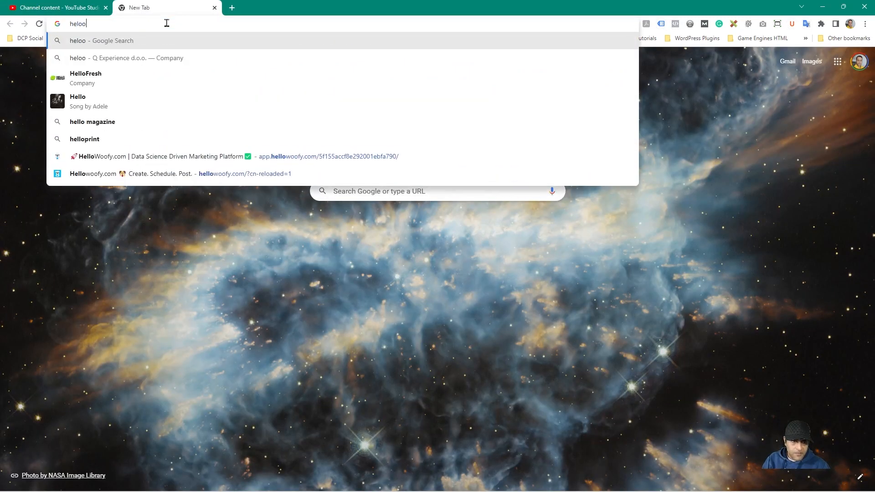
type("woofy")
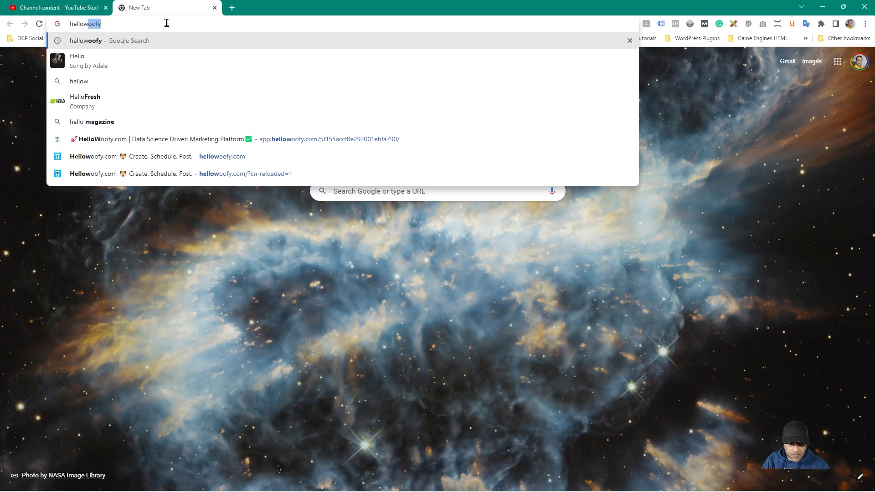
key("Return")
left_click(173, 160)
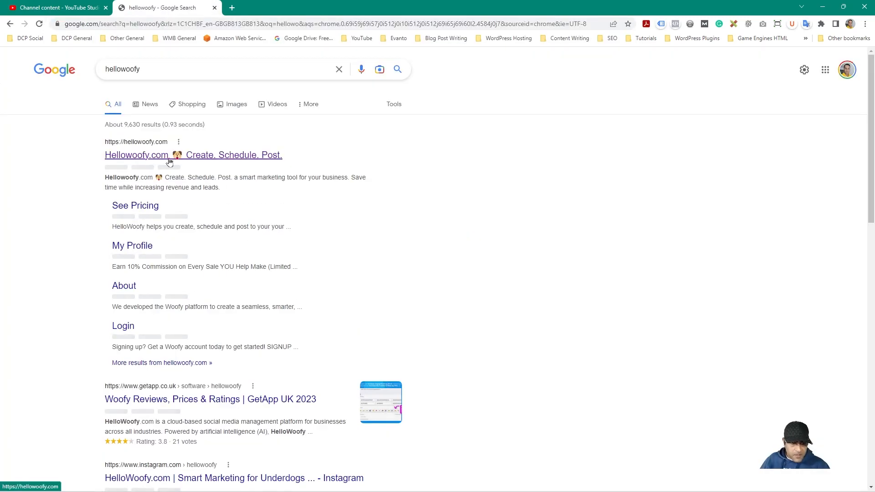
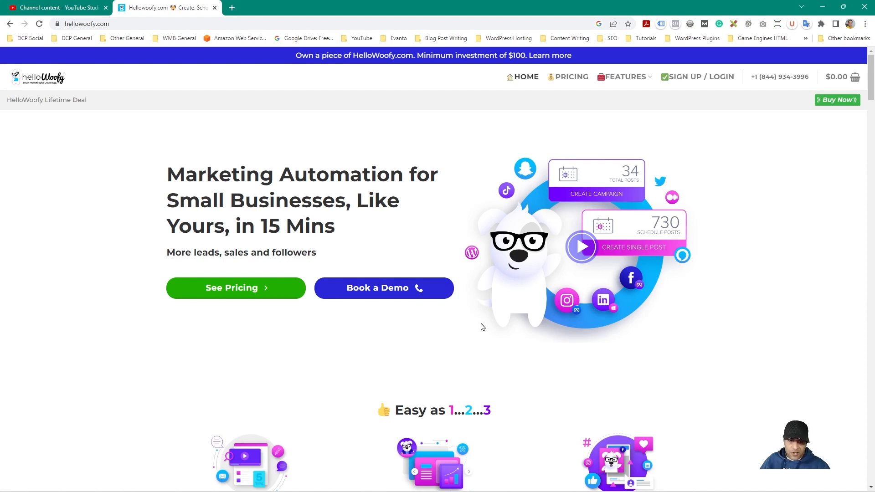
Step: Open the Premiere Pro export video's full-size thumbnail (maxresdefault.webp) from YouTube Studio in a new tab
left_click(60, 8)
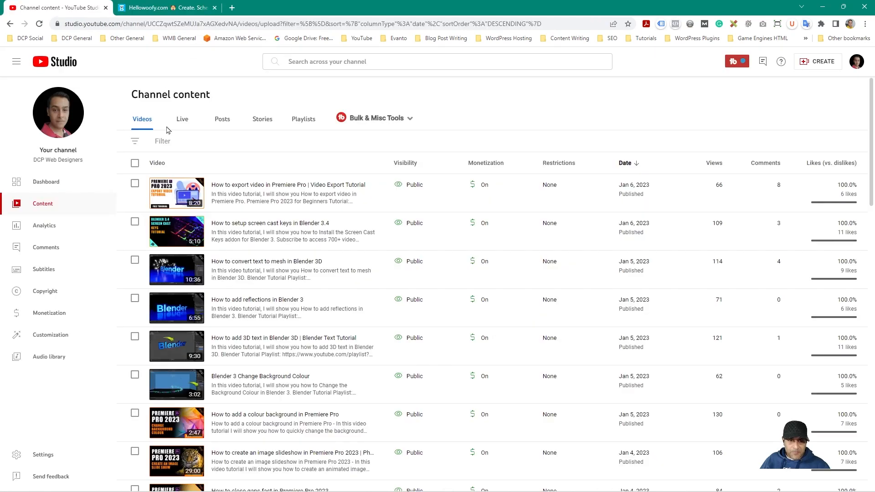
left_click(179, 196)
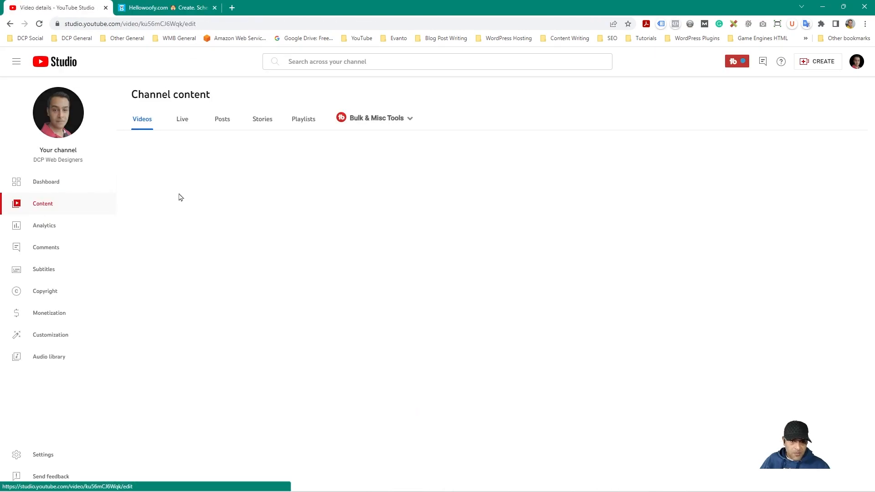
scroll(361, 226, "down", 10)
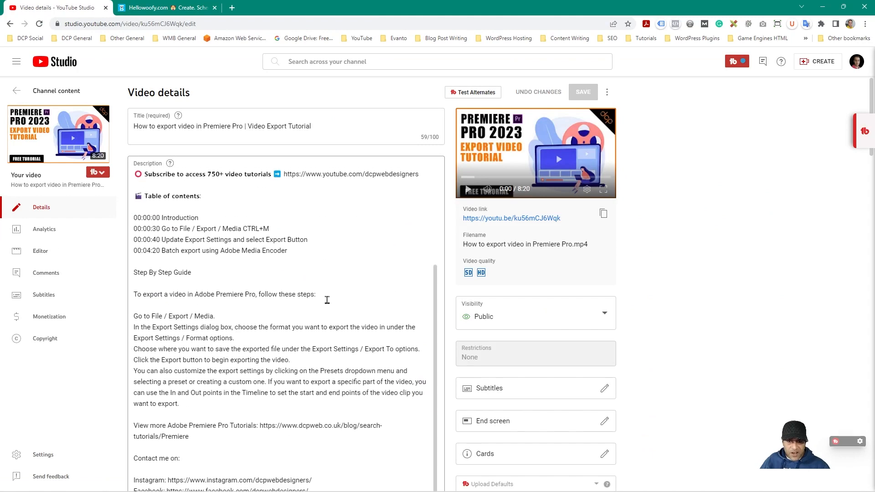
scroll(169, 328, "down", 3)
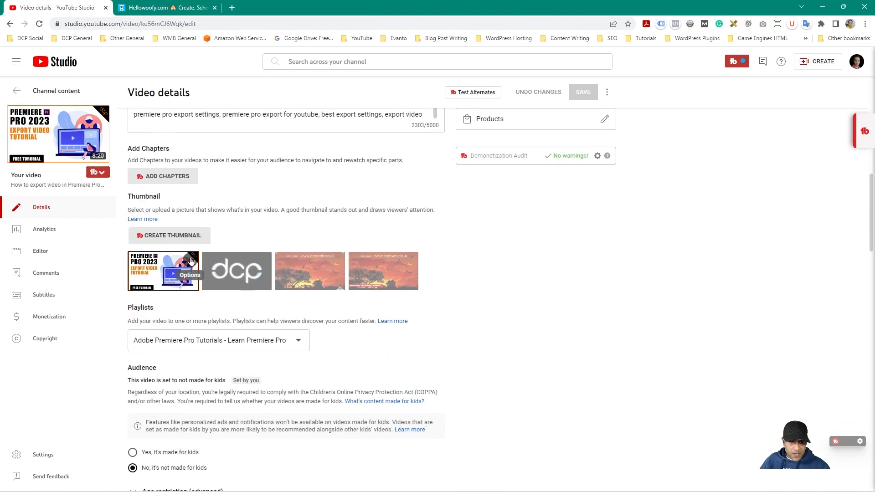
left_click(190, 258)
left_click(169, 276)
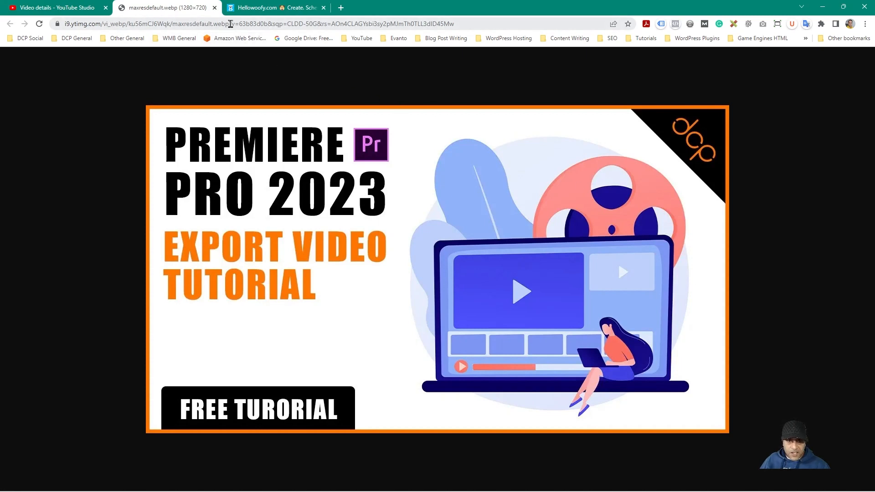
Step: Trim the thumbnail address to end at maxresdefault.webp, copy it, and minimise Chrome
left_click_drag(250, 23, 573, 26)
key("BackSpace")
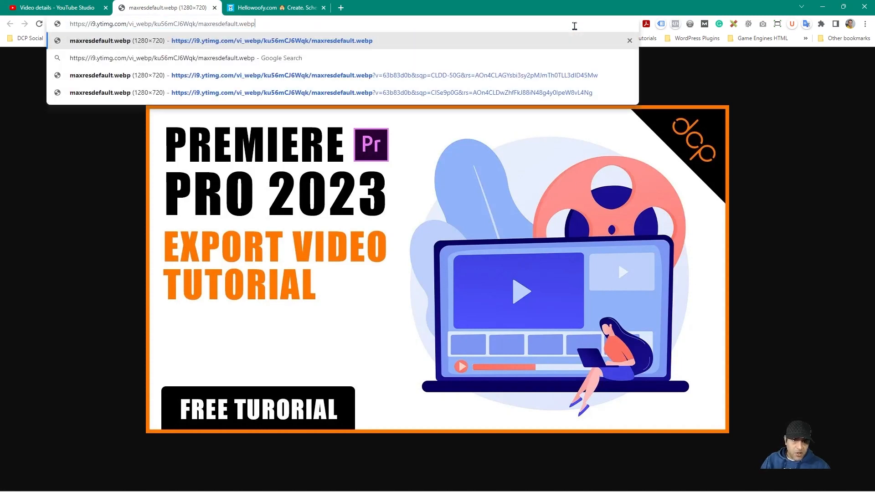
key("Return")
left_click(200, 25)
key("ctrl+c")
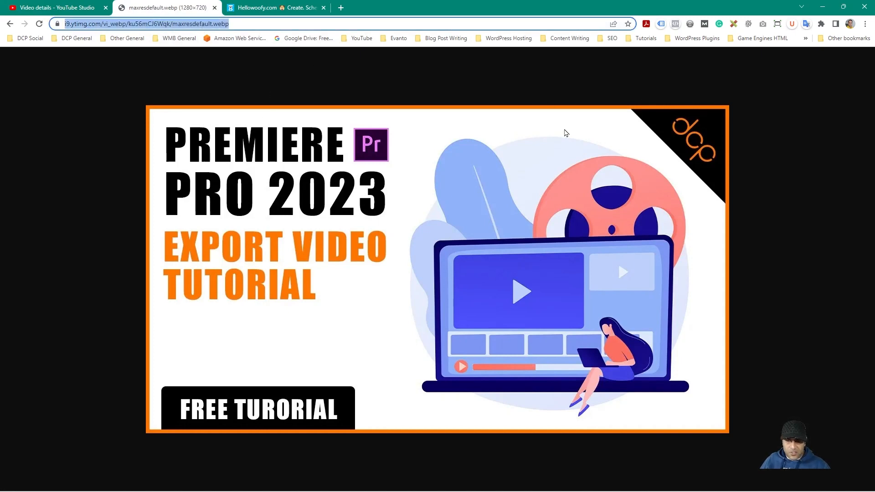
left_click(822, 6)
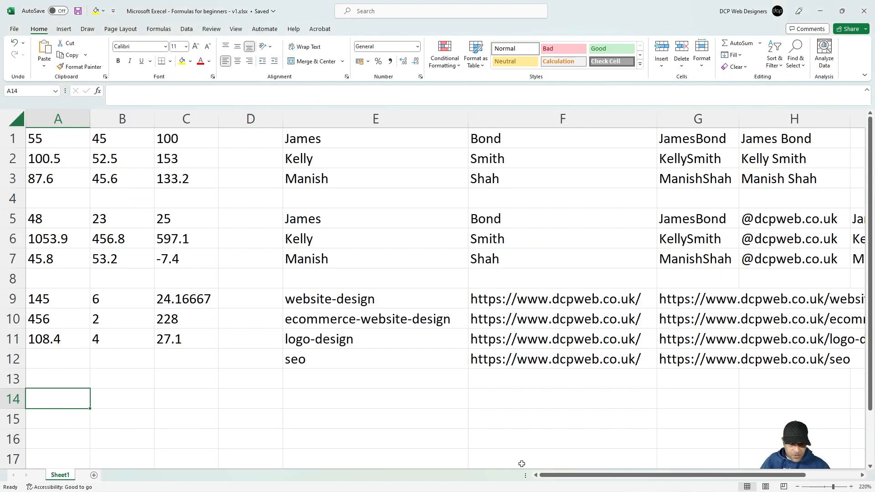
scroll(349, 407, "down", 2)
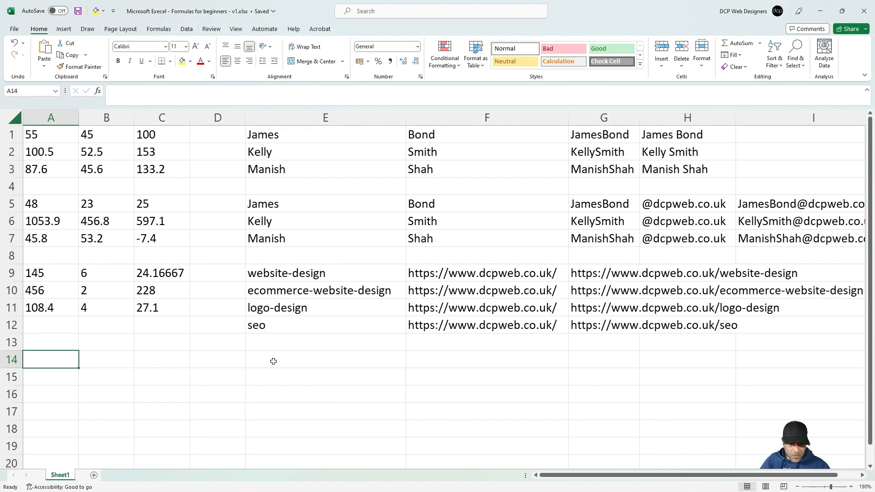
left_click(272, 360)
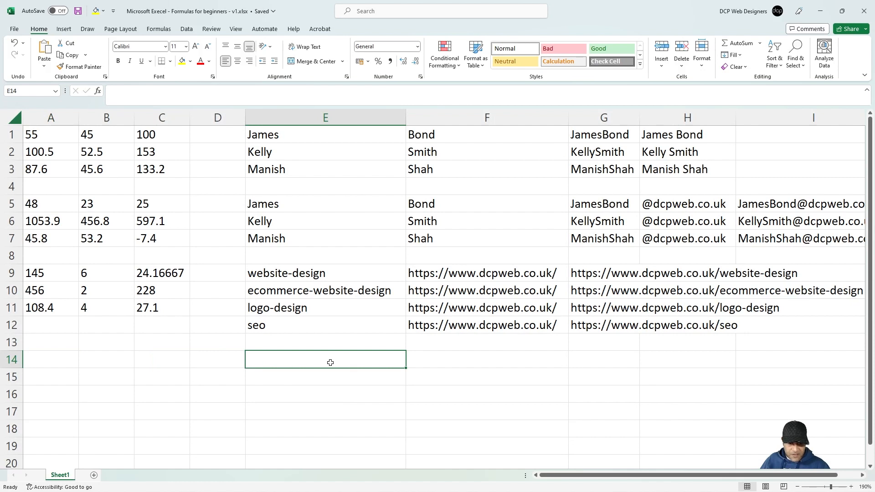
key("ctrl+v")
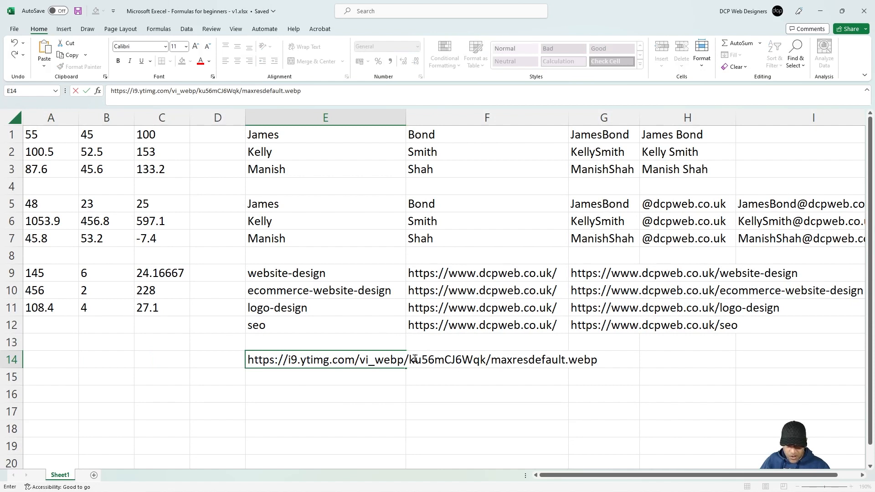
left_click_drag(410, 360, 639, 355)
key("ctrl+c")
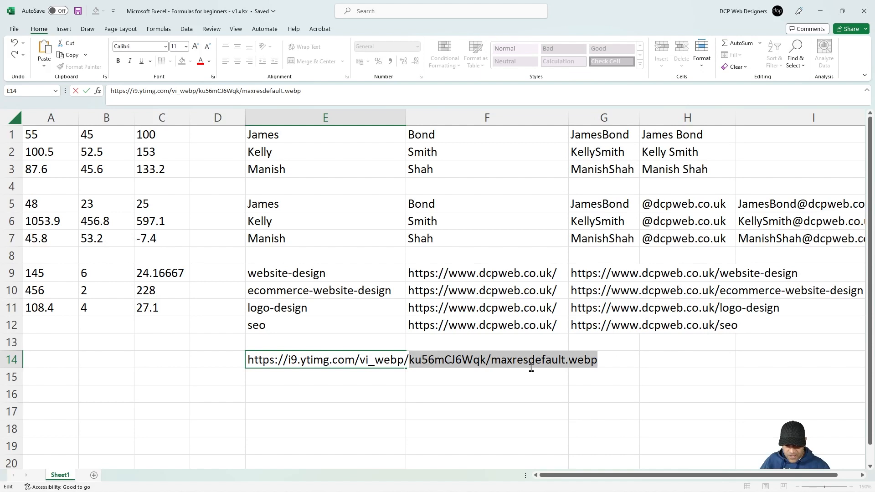
key("BackSpace")
left_click(344, 409)
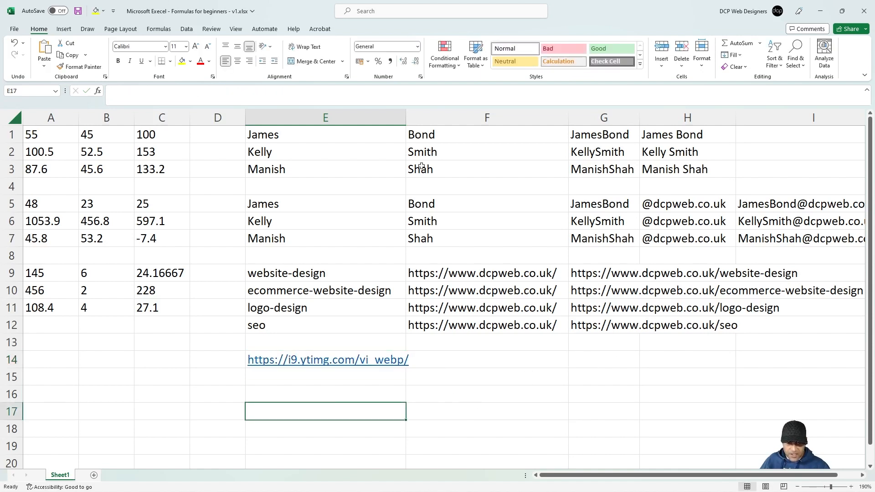
Step: Make E14 plain text, widen column E, and leave only video ID ku56mCJ6Wqk in F14
key("ctrl+z")
left_click_drag(406, 118, 422, 117)
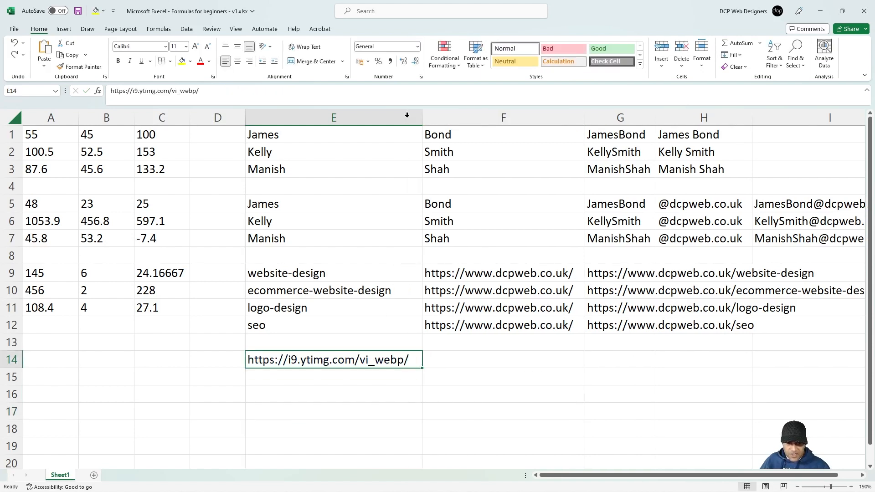
left_click(463, 359)
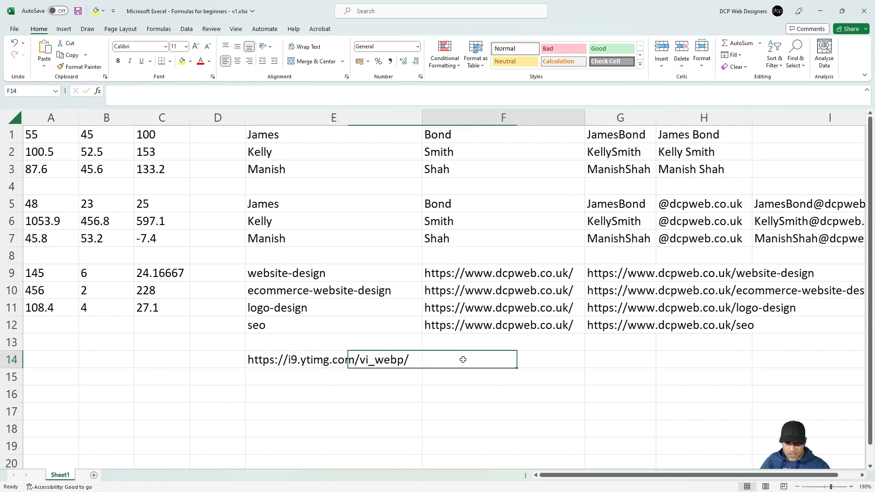
key("ctrl+v")
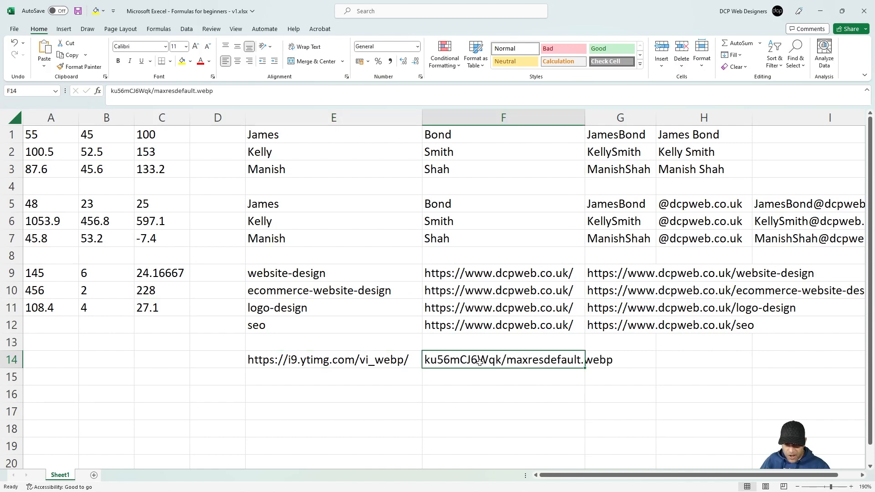
double_click(507, 362)
left_click_drag(507, 362, 637, 358)
key("ctrl+c")
key("Delete")
left_click(544, 397)
Step: Put /maxresdefault.webp in G14 and size column G to about 24.86
left_click(597, 361)
key("ctrl+v")
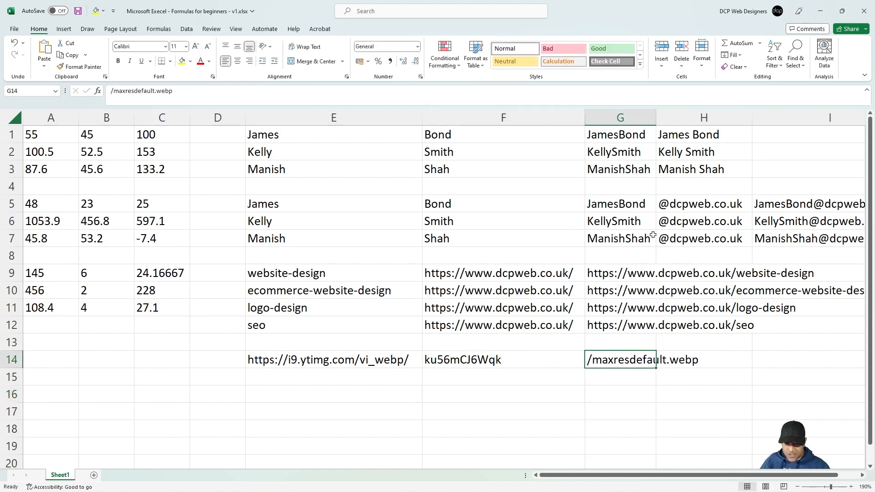
double_click(658, 118)
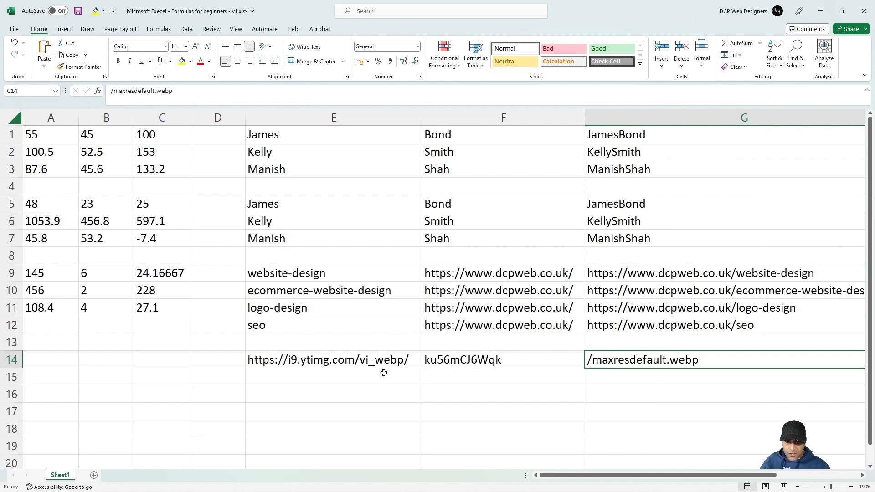
left_click(463, 360)
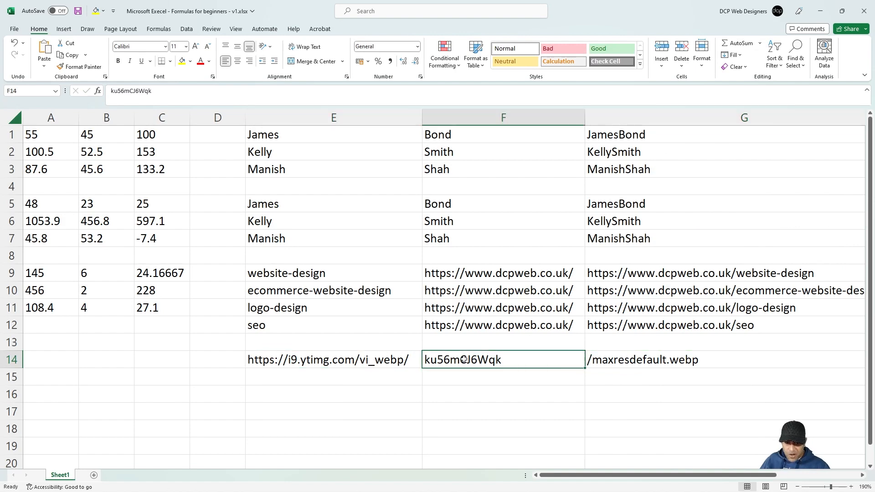
left_click(611, 362)
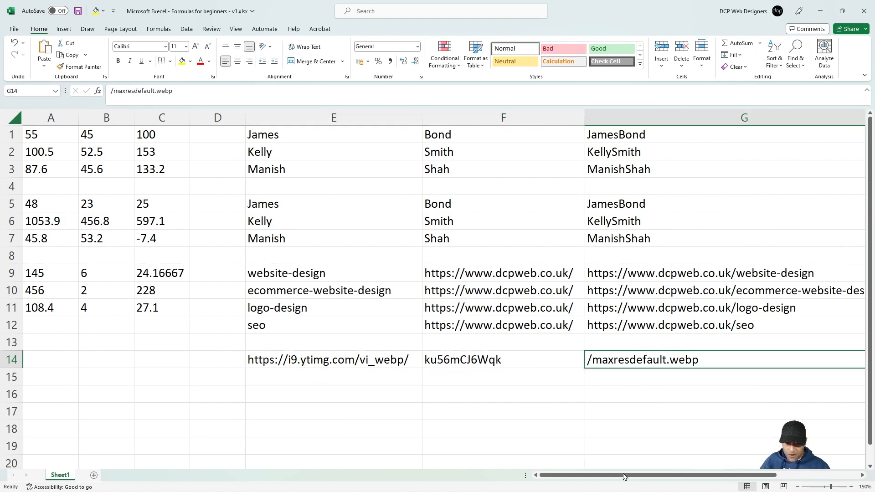
left_click_drag(621, 472, 674, 472)
left_click_drag(715, 117, 551, 128)
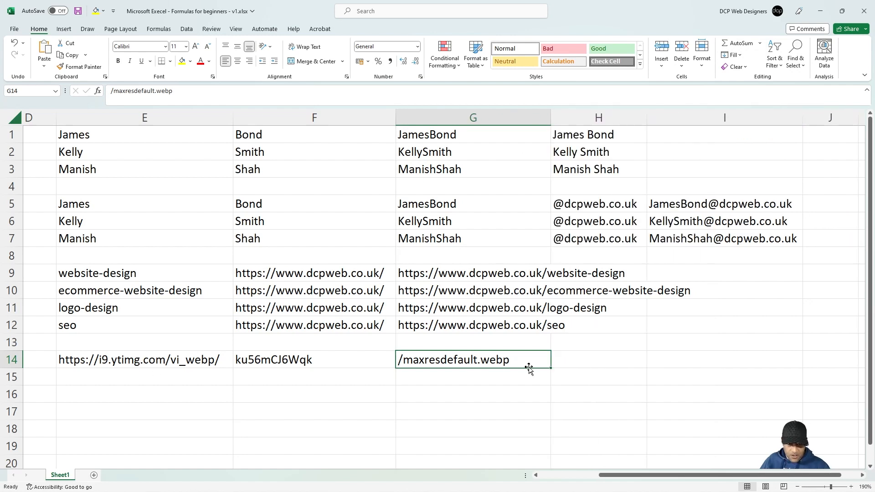
left_click(581, 355)
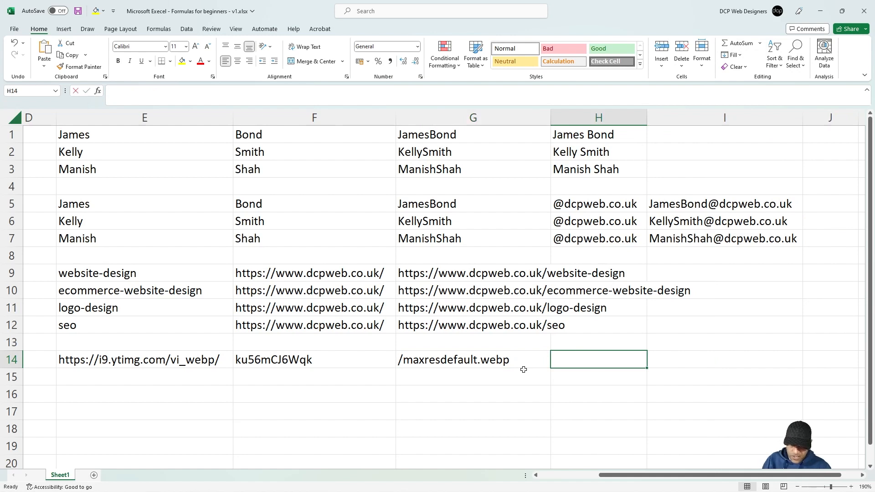
Step: Enter =E14&F14&G14 in H14 and autofit column H to show the full URL
type("=")
left_click(213, 360)
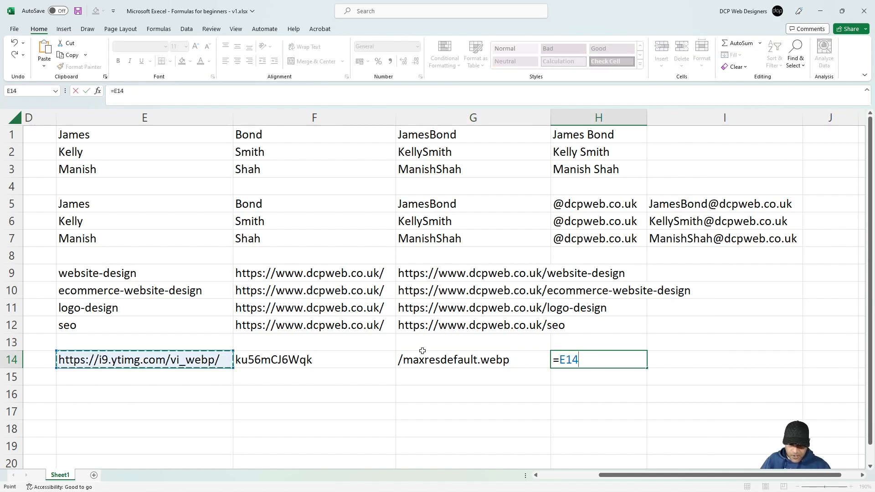
type("&")
left_click(321, 363)
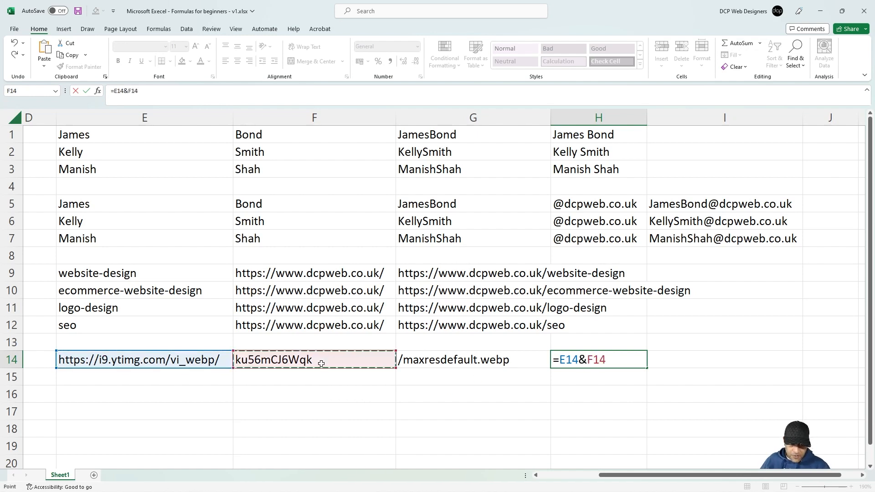
type("&")
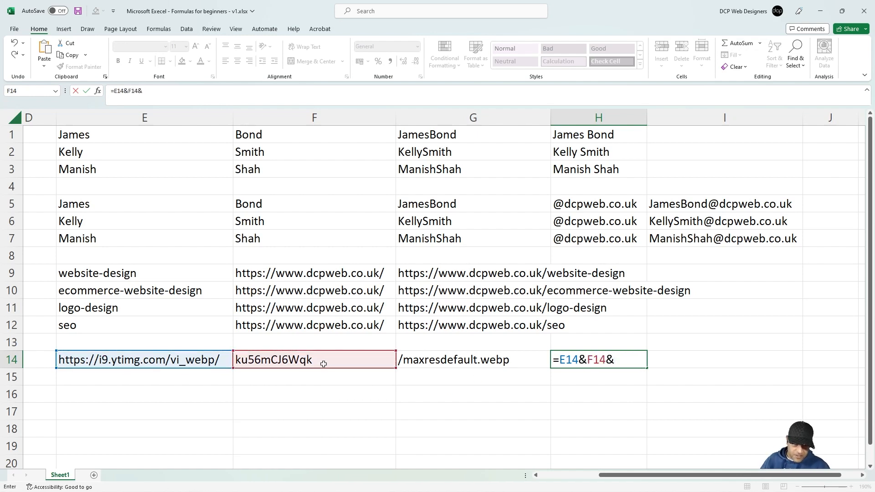
left_click(429, 359)
key("Return")
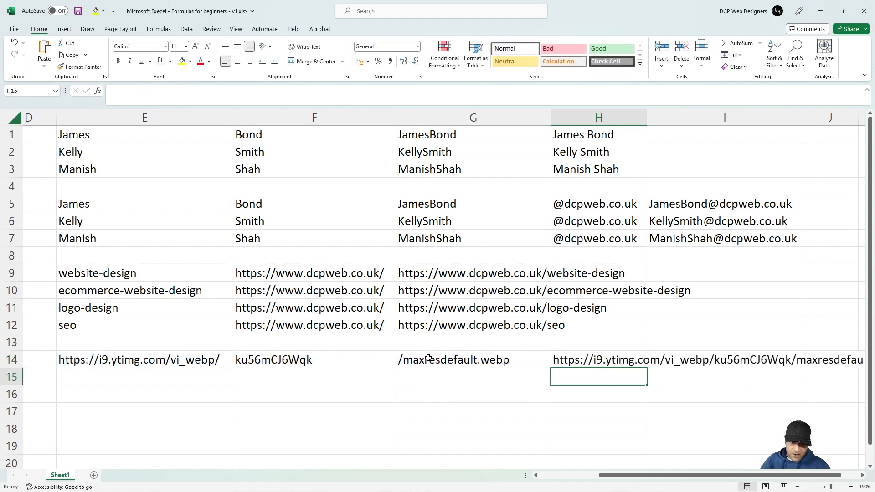
left_click(631, 359)
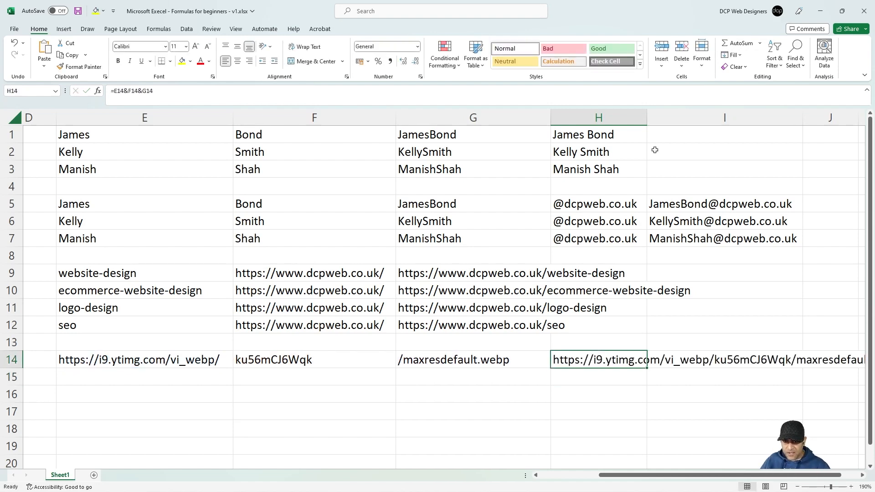
double_click(646, 117)
left_click_drag(651, 476, 708, 478)
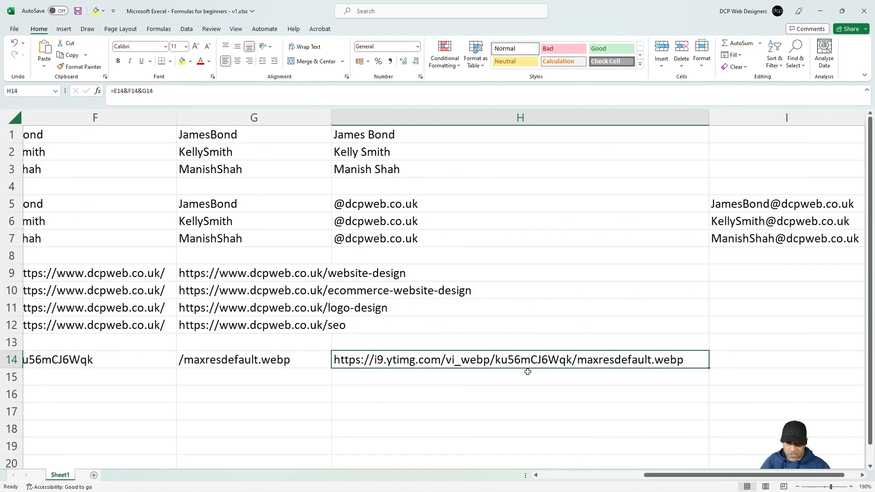
Step: Copy H14's joined URL and switch to Chrome's image address bar
key("ctrl+c")
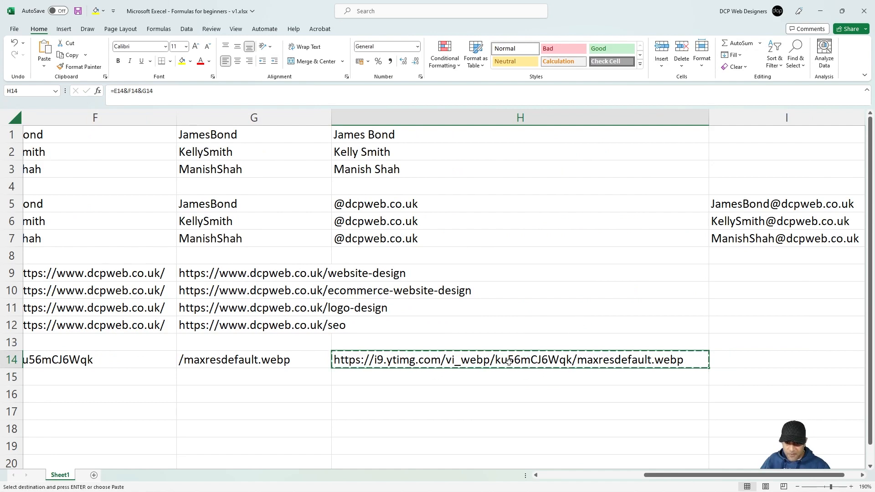
key("super")
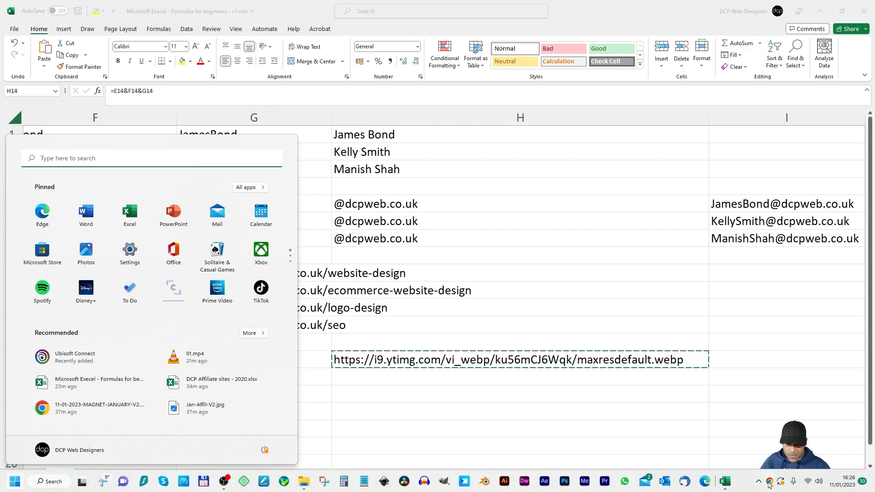
key("alt+Tab")
key("Tab")
left_click(270, 29)
Step: Load the joined H14 URL in the image tab to confirm the thumbnail
key("ctrl+a")
key("ctrl+v")
key("Return")
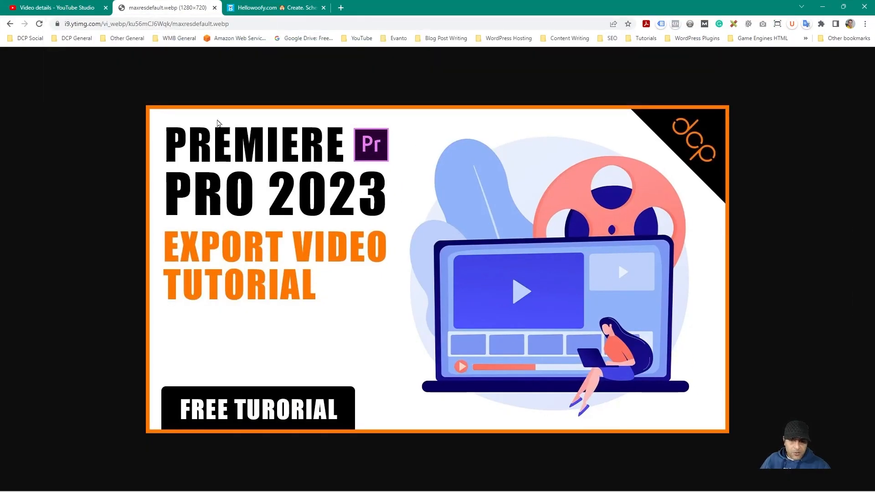
Step: Open the Blender 3.4 screen cast keys video details and select its video ID
left_click(57, 7)
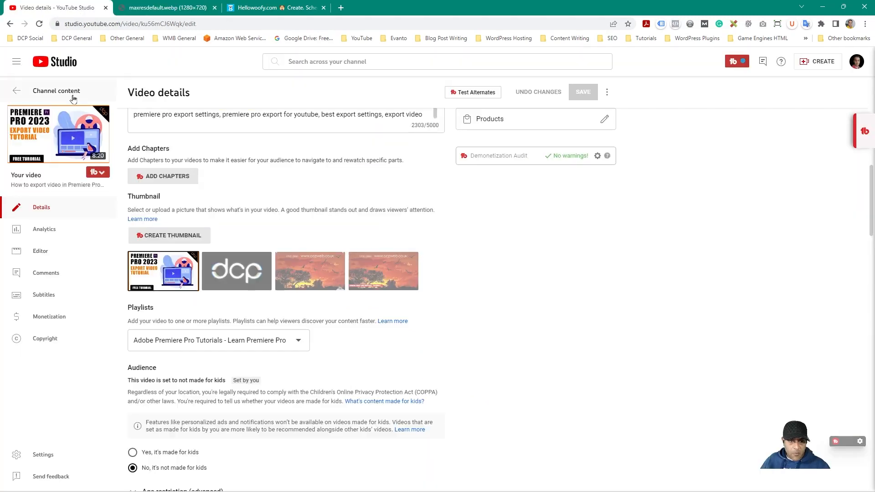
left_click(64, 101)
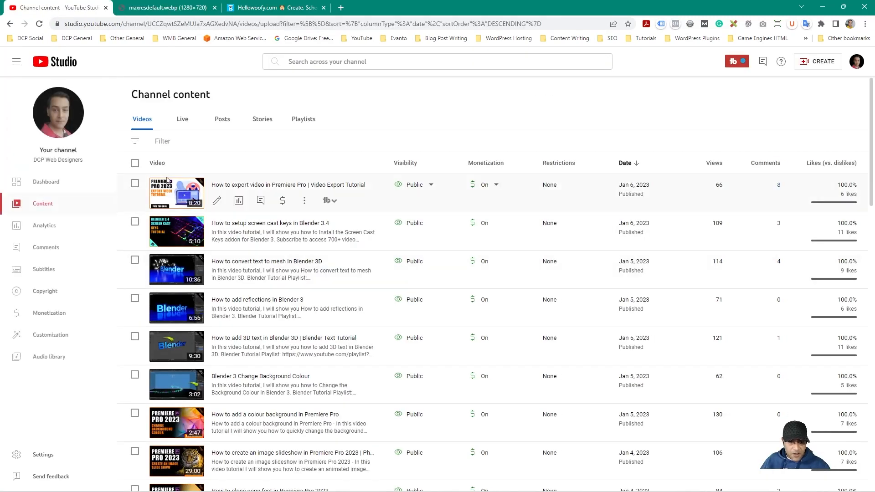
left_click(179, 235)
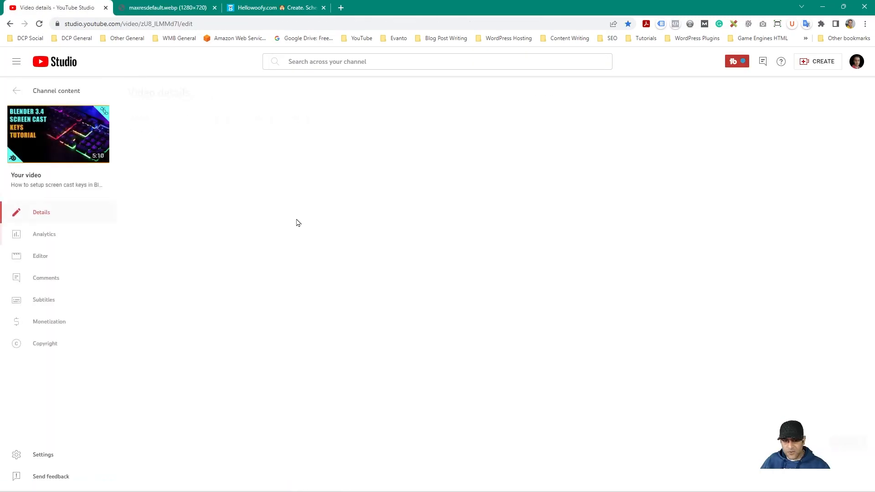
left_click_drag(558, 220, 514, 220)
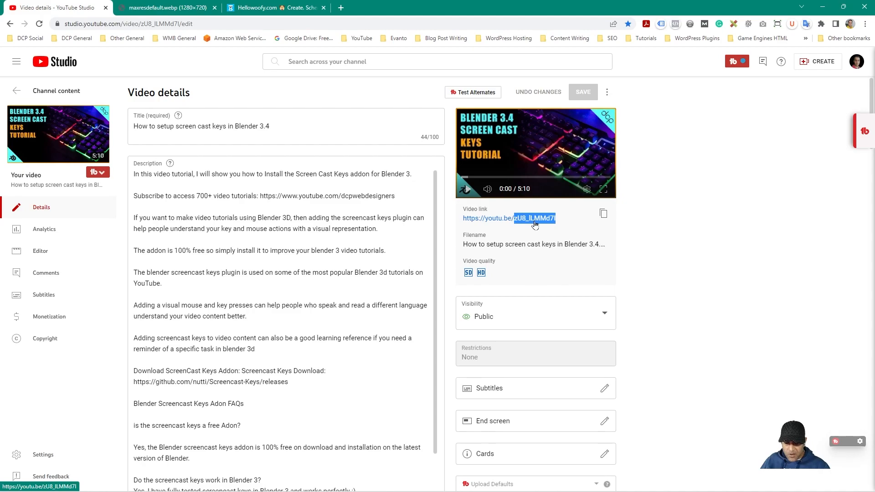
Step: Paste the second video ID into F15 and remove its hyperlink
key("alt+Tab")
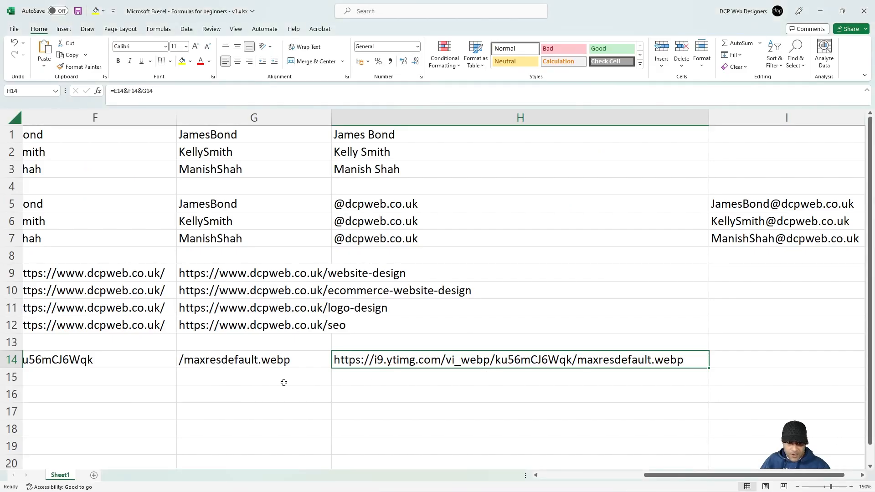
left_click(87, 382)
key("ctrl+v")
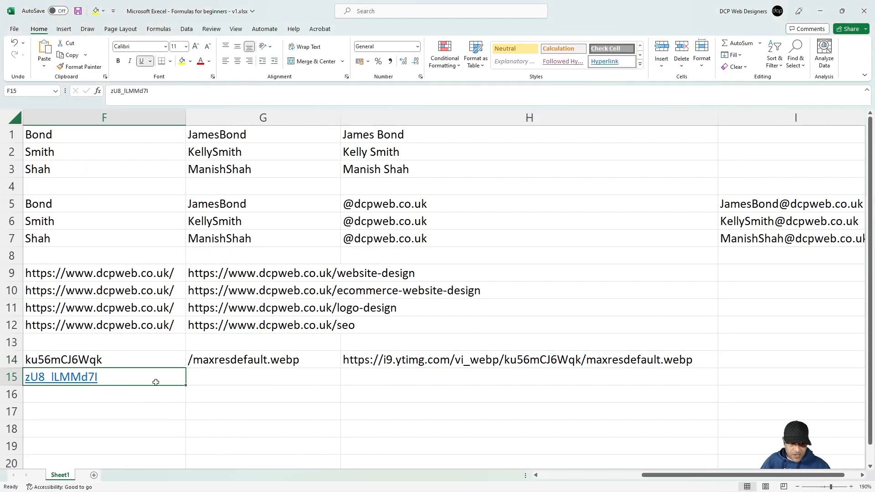
left_click(591, 476)
right_click(483, 382)
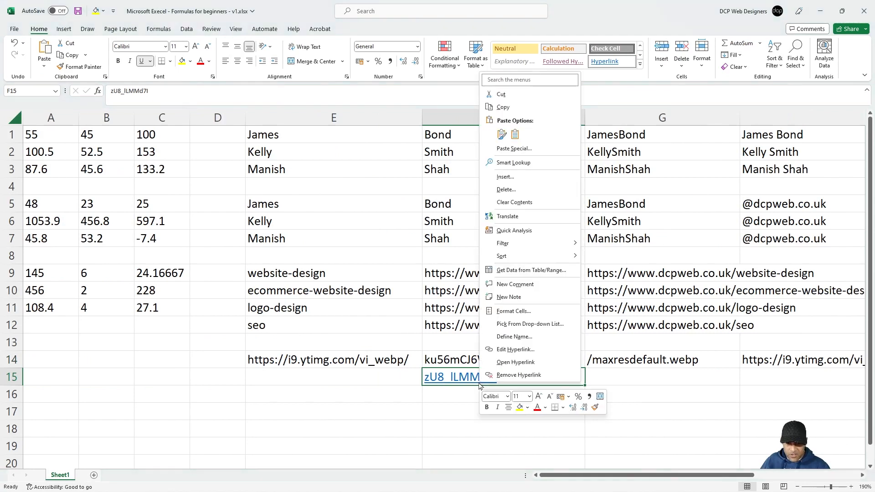
left_click(507, 375)
Step: Copy the URL base from E14 to E15 and /maxresdefault.webp from G14 to G15
left_click(372, 365)
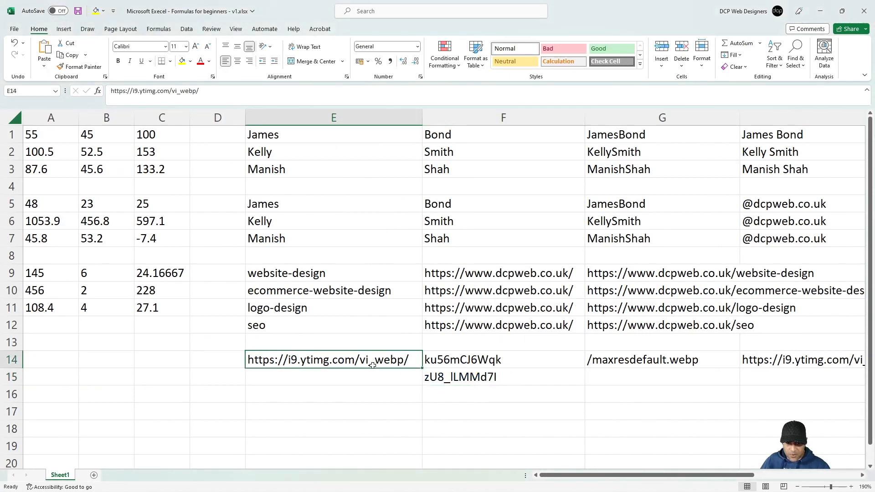
key("ctrl+c")
left_click(379, 375)
key("ctrl+v")
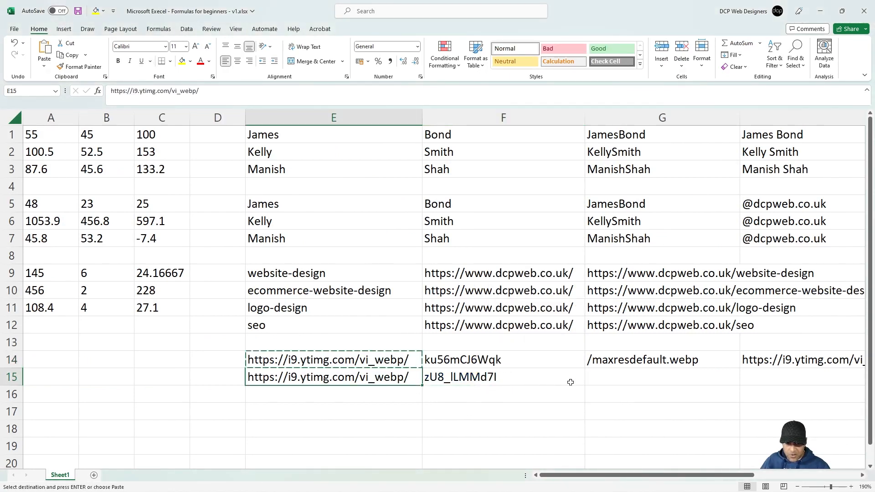
left_click(625, 361)
key("ctrl+c")
left_click(623, 376)
key("ctrl+v")
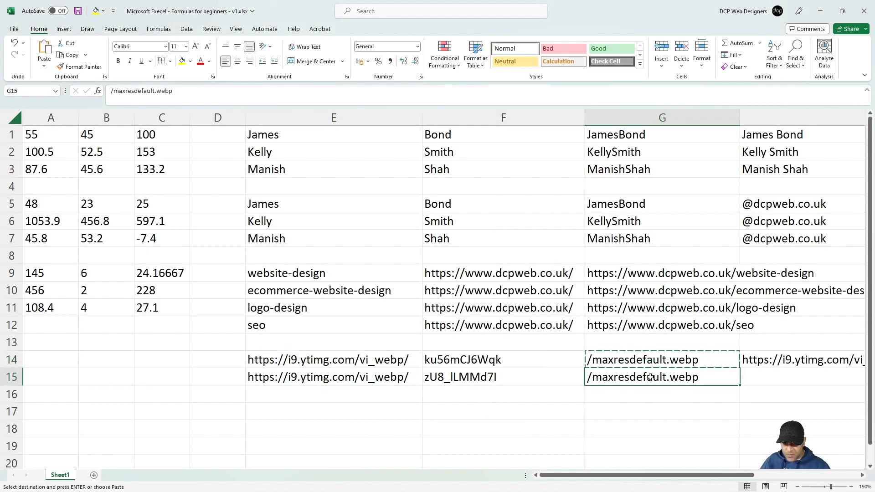
Step: Copy H14's joining formula into H15, then bring Chrome to the front
left_click(767, 363)
key("ctrl+c")
left_click(767, 374)
key("ctrl+v")
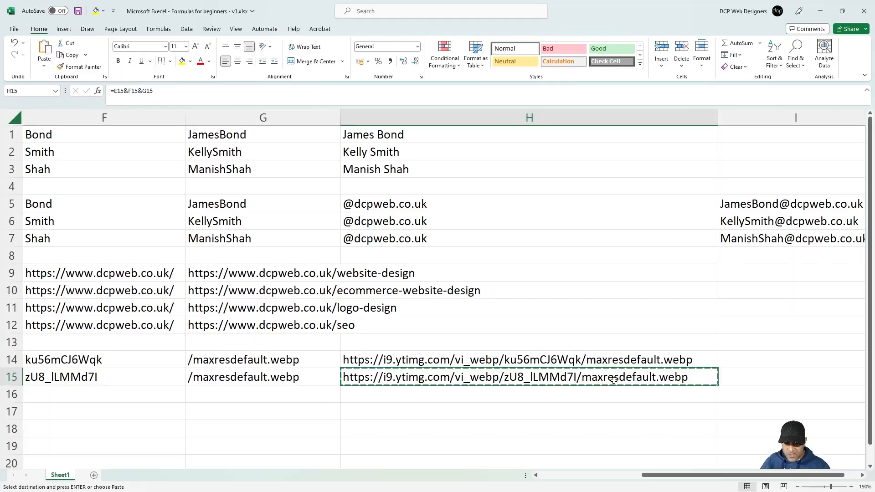
key("alt+Tab")
left_click(508, 212)
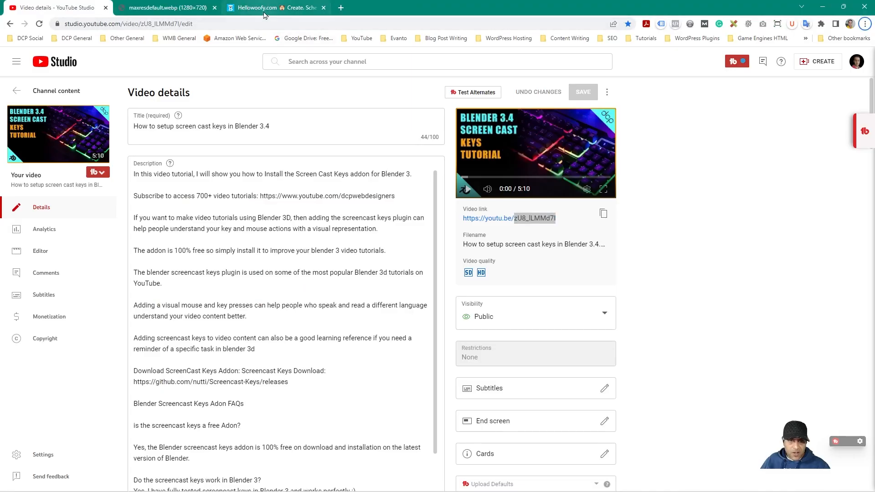
Step: Load H15's URL in the image tab to confirm the Blender 3.4 thumbnail, then minimise Chrome
left_click(167, 8)
left_click(171, 25)
key("Return")
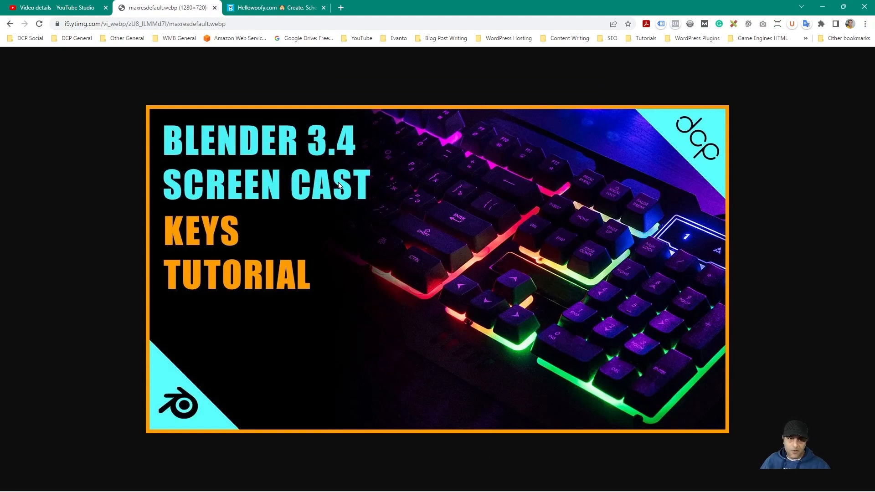
left_click(66, 7)
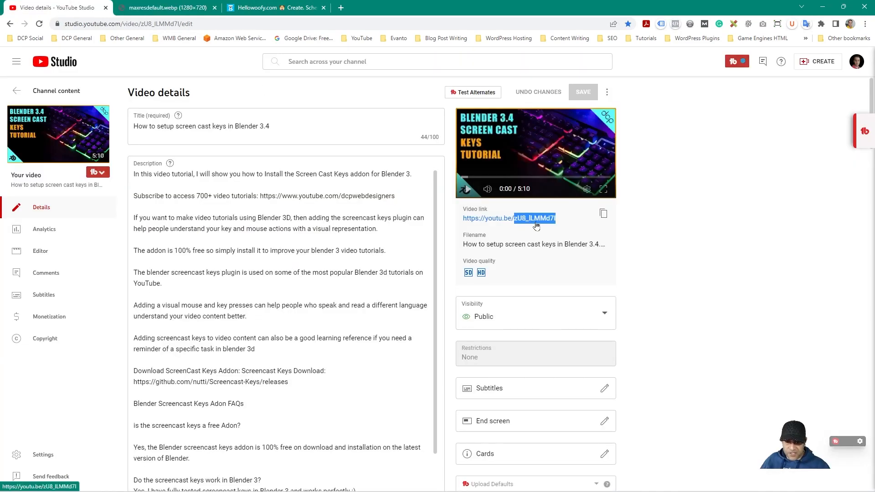
left_click(822, 7)
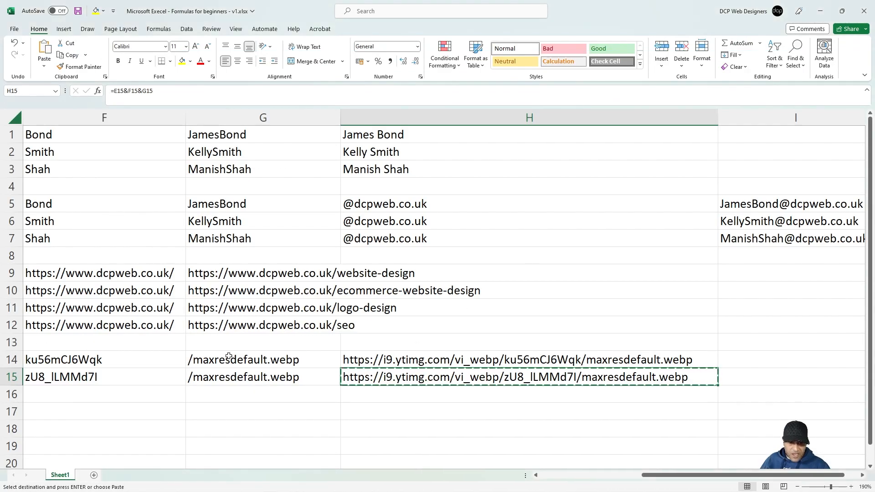
Step: Review the H15 result, then drag the D/E border left to narrow column D
left_click(610, 477)
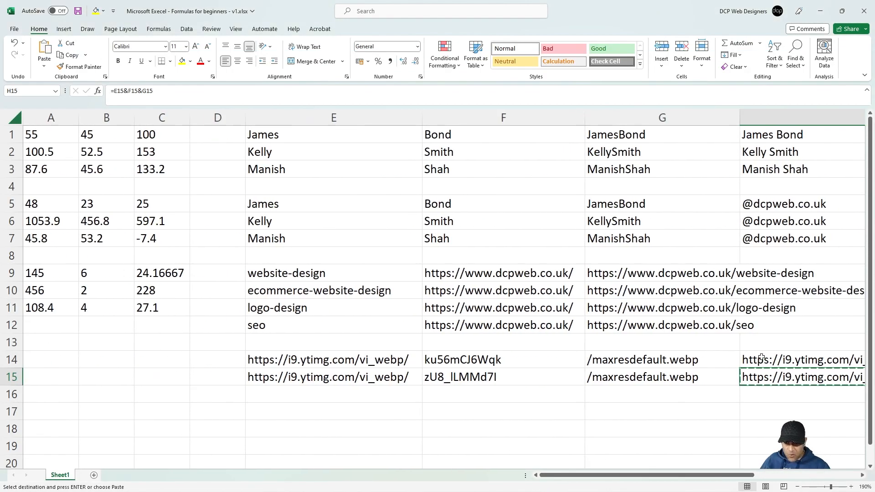
left_click_drag(761, 358, 760, 378)
left_click_drag(686, 476, 760, 483)
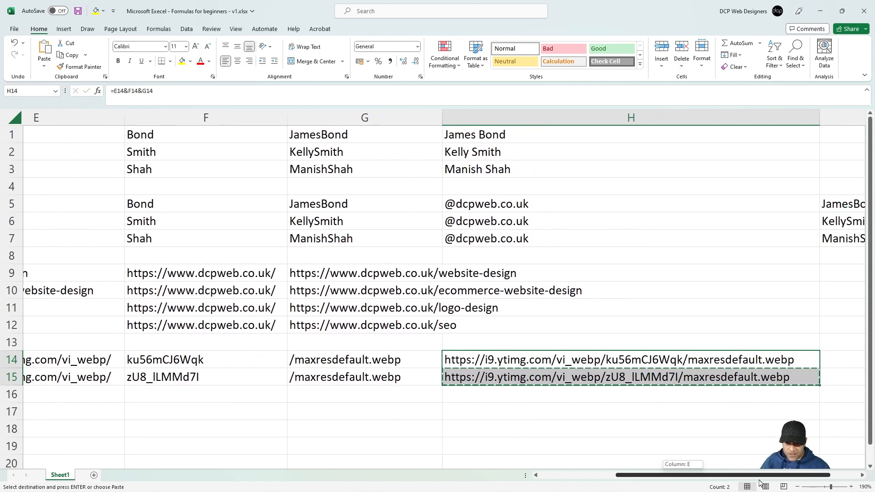
left_click(692, 360)
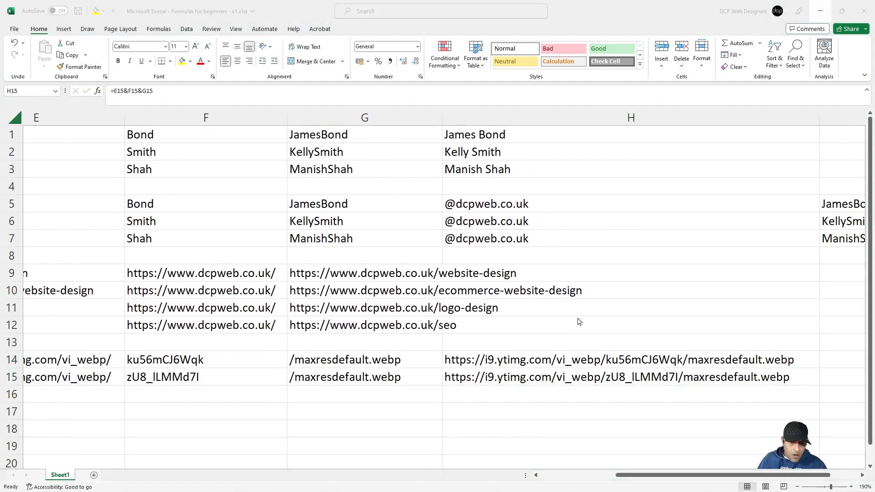
left_click(671, 476)
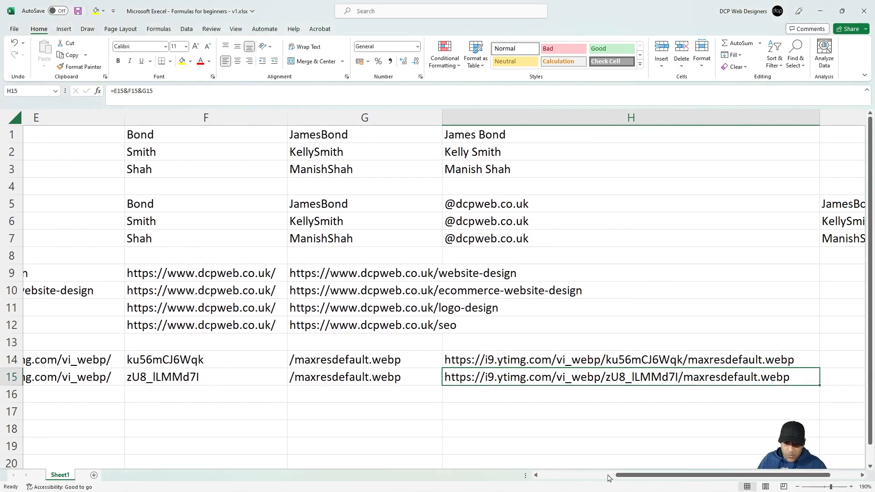
left_click_drag(624, 475, 544, 474)
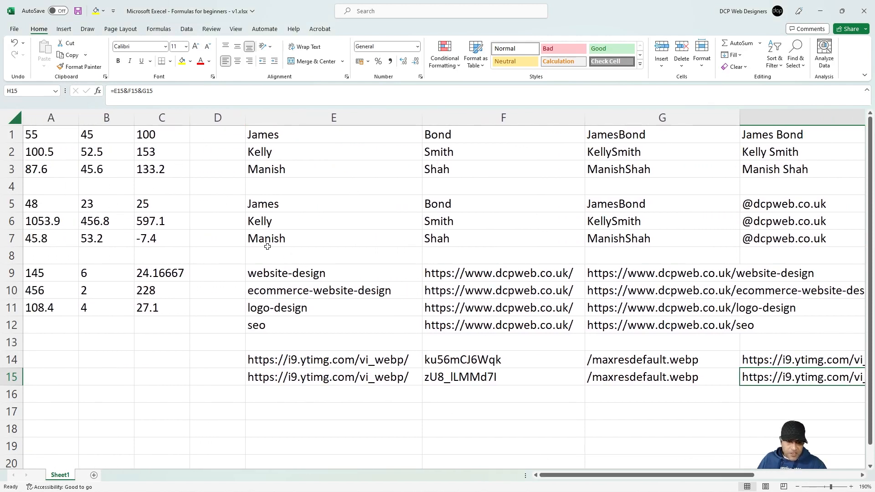
left_click_drag(245, 120, 220, 121)
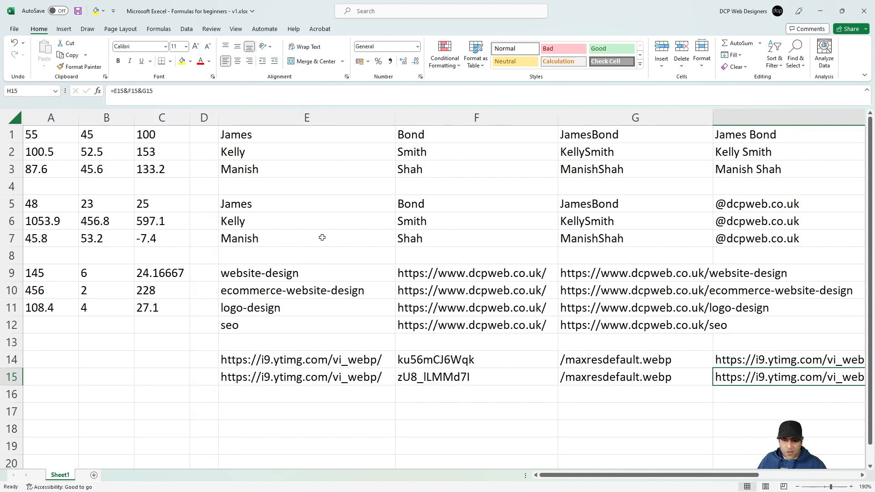
scroll(329, 250, "down", 2)
scroll(329, 250, "up", 2)
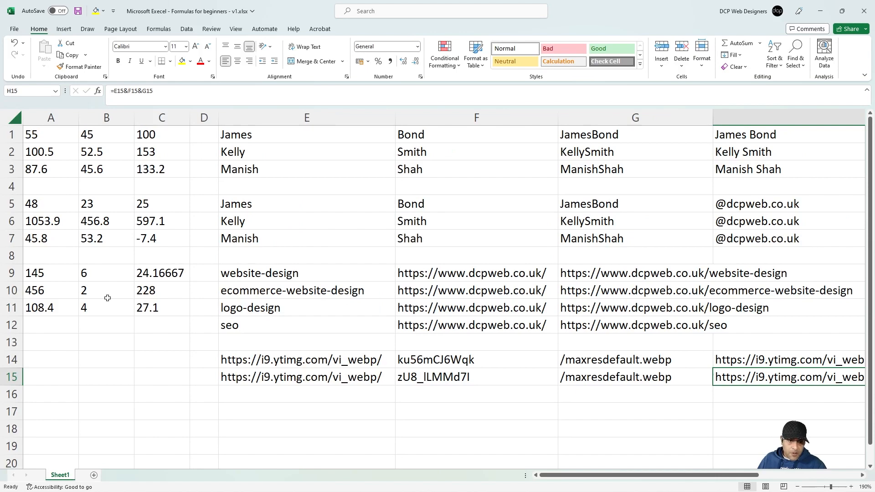
left_click(97, 91)
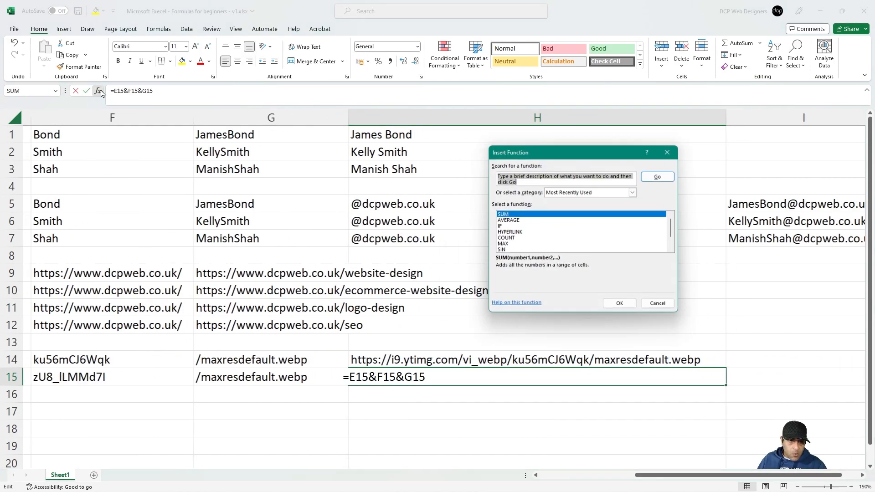
left_click(512, 221)
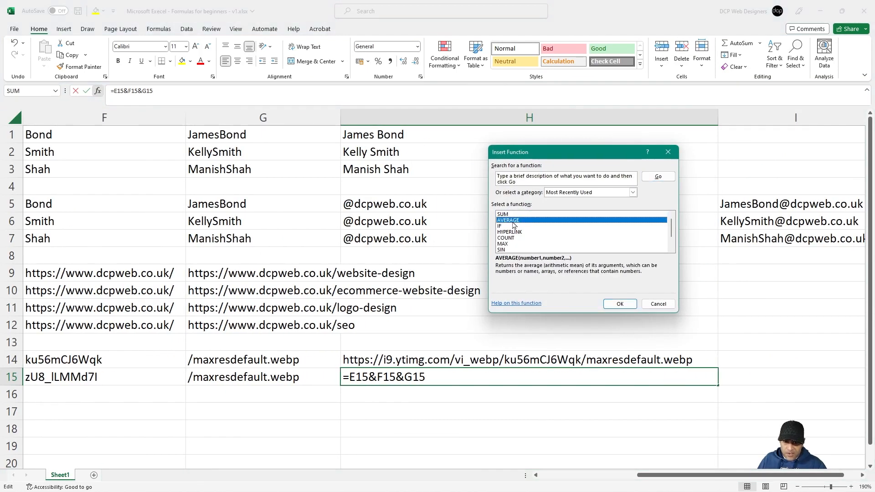
left_click(504, 232)
left_click(507, 239)
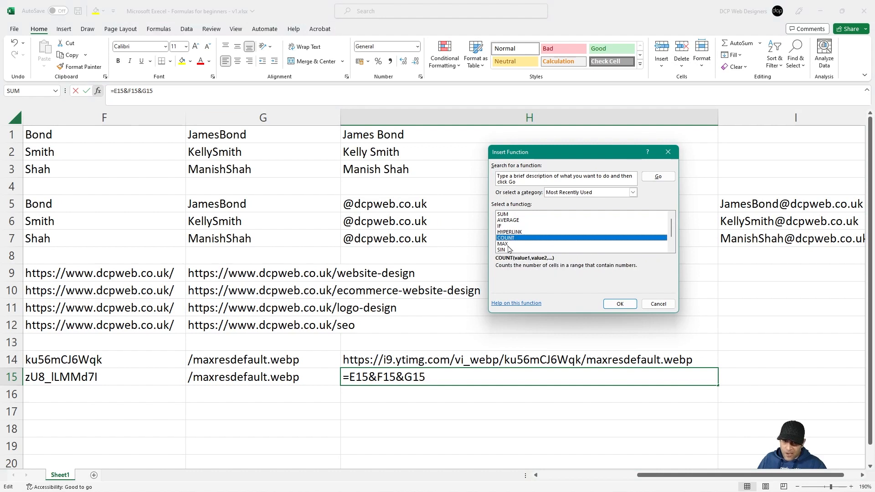
left_click(507, 244)
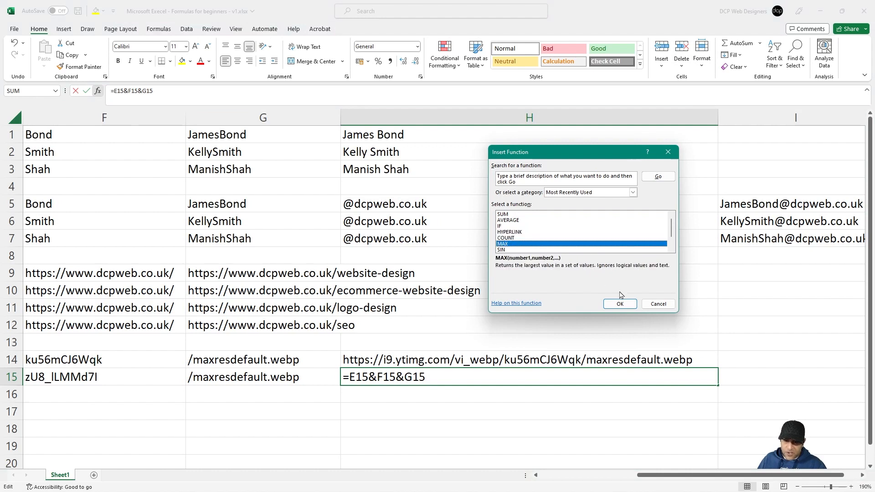
left_click(661, 303)
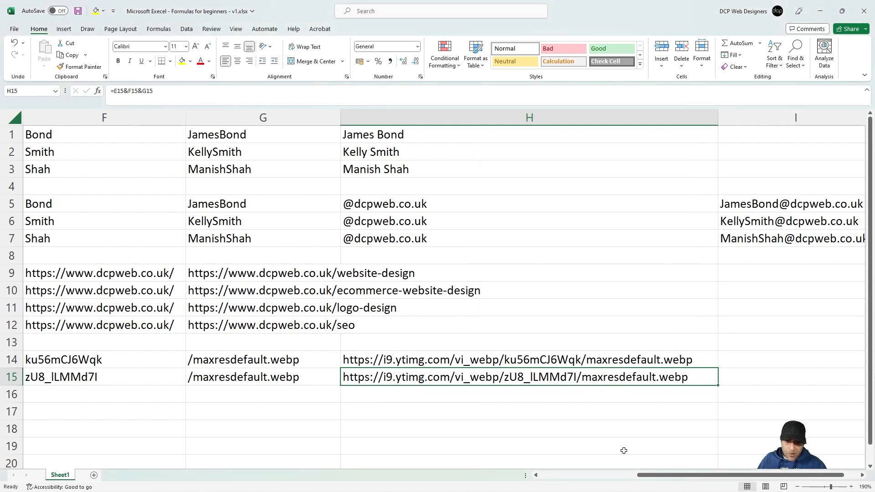
Step: Widen column D slightly again, then select A1:C11 and click E7
left_click(563, 478)
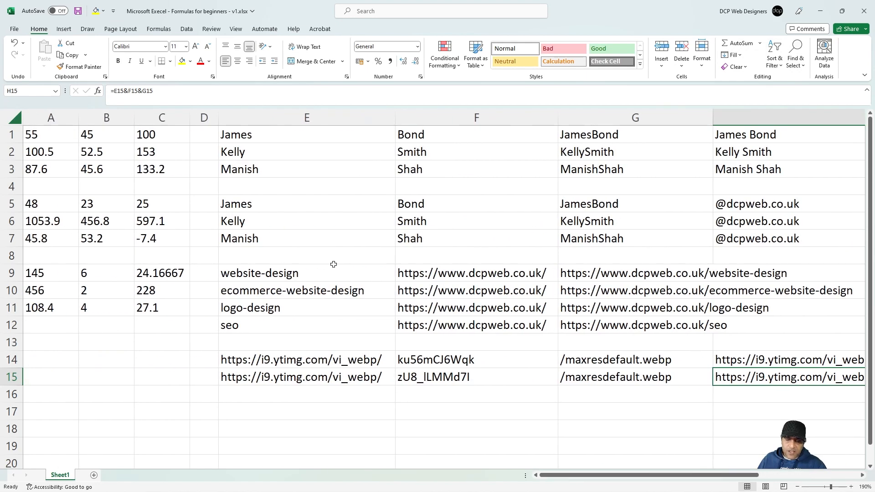
left_click_drag(219, 120, 230, 119)
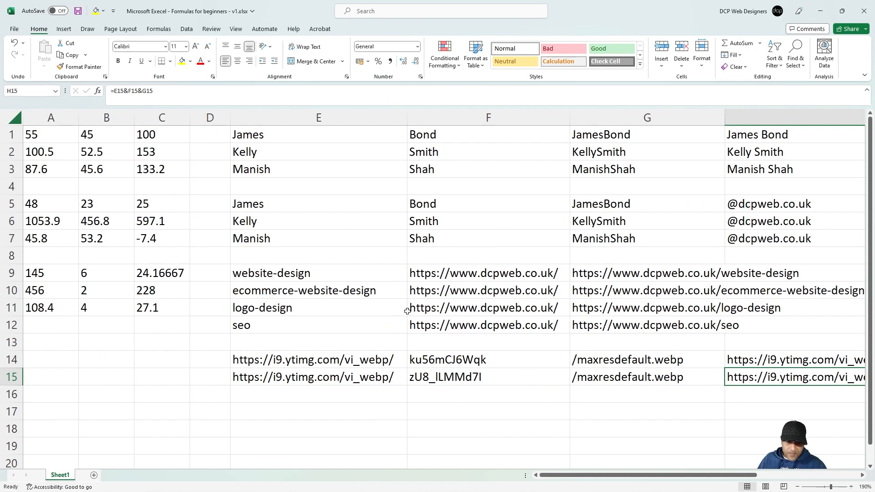
scroll(406, 310, "down", 4)
scroll(406, 311, "up", 4)
left_click_drag(161, 136, 59, 306)
left_click(314, 237)
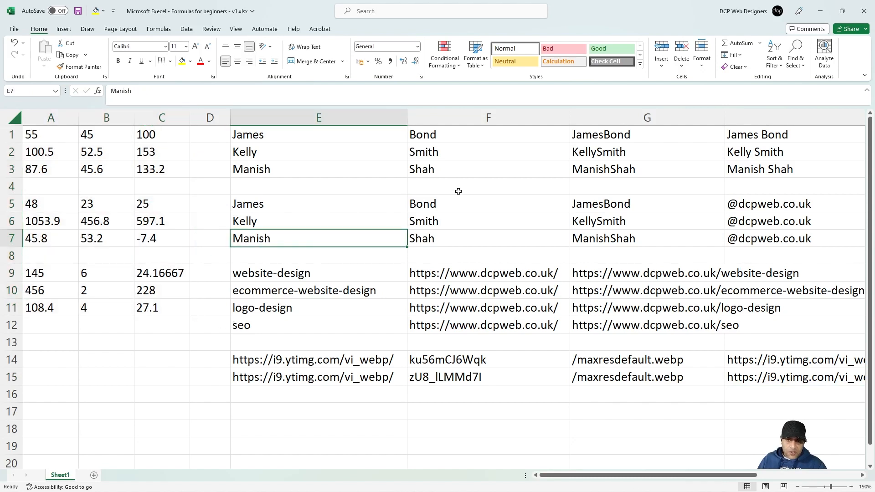